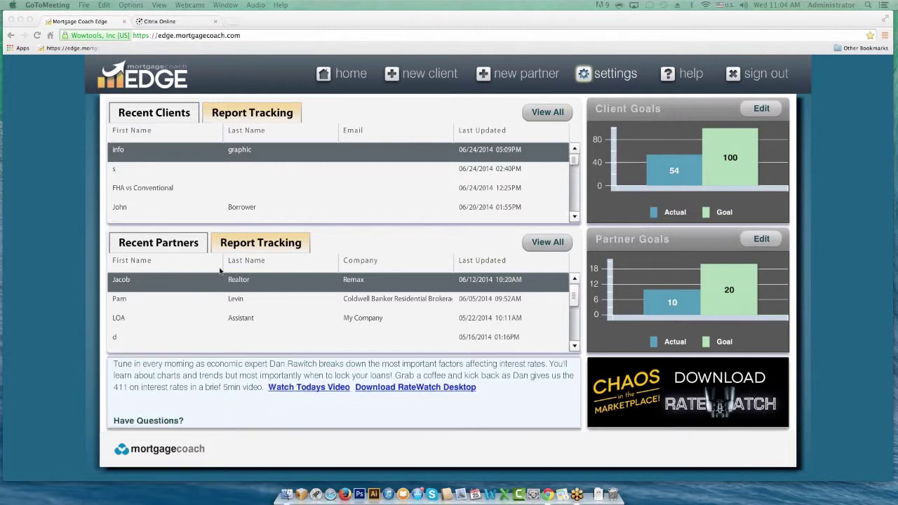
- Reopen the Remax realtor partner's record, select its friendly name text, and return home
left_click(247, 283)
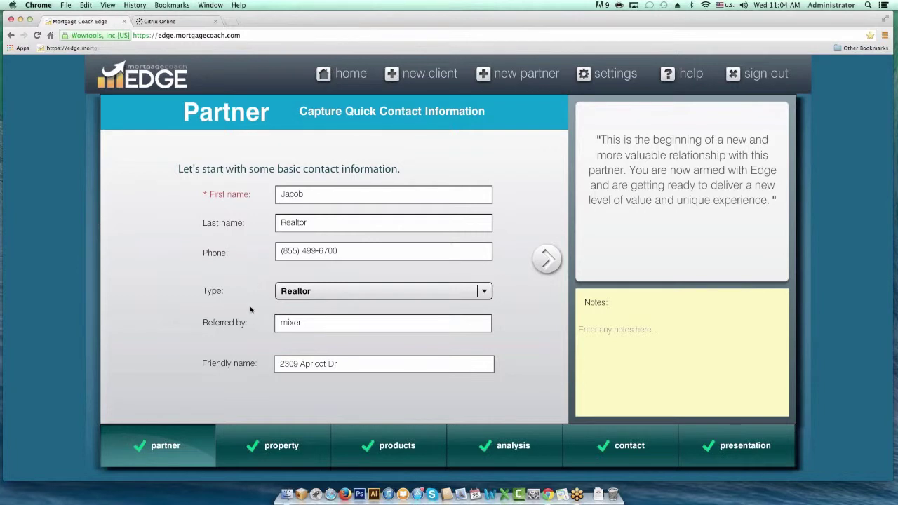
left_click(345, 362)
left_click_drag(345, 362, 244, 356)
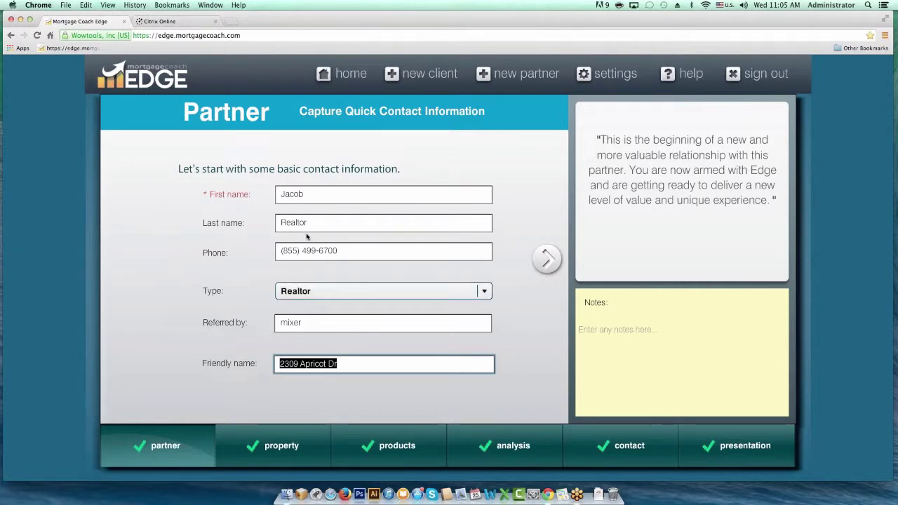
left_click(337, 83)
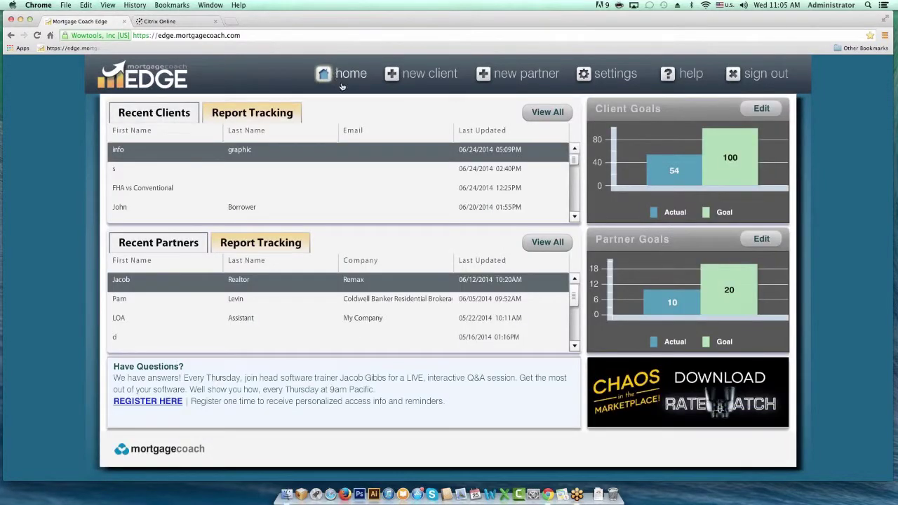
- Show the Remax realtor partner's details in View All Partners and request a new analysis
left_click(547, 242)
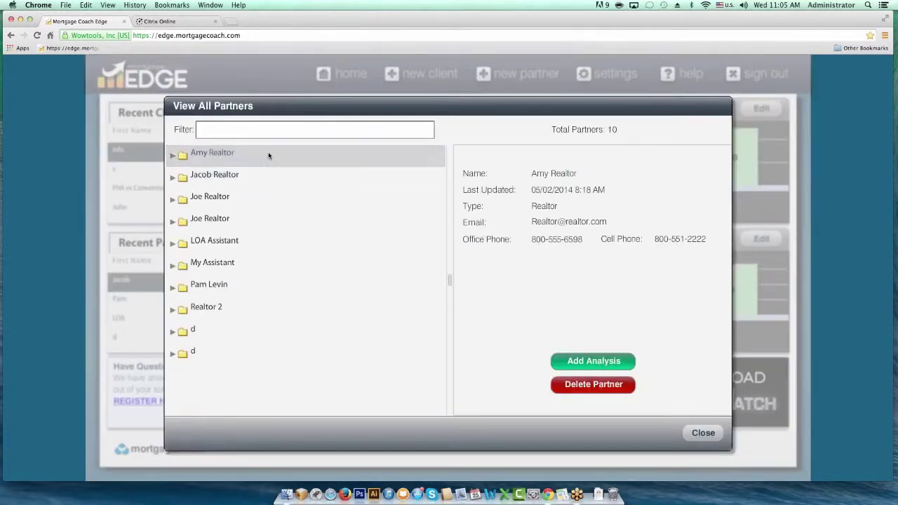
left_click(174, 179)
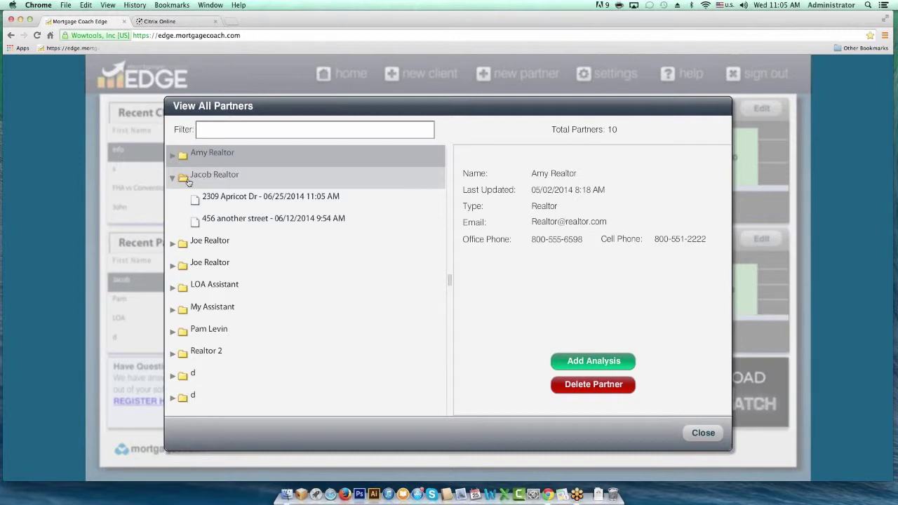
left_click(186, 180)
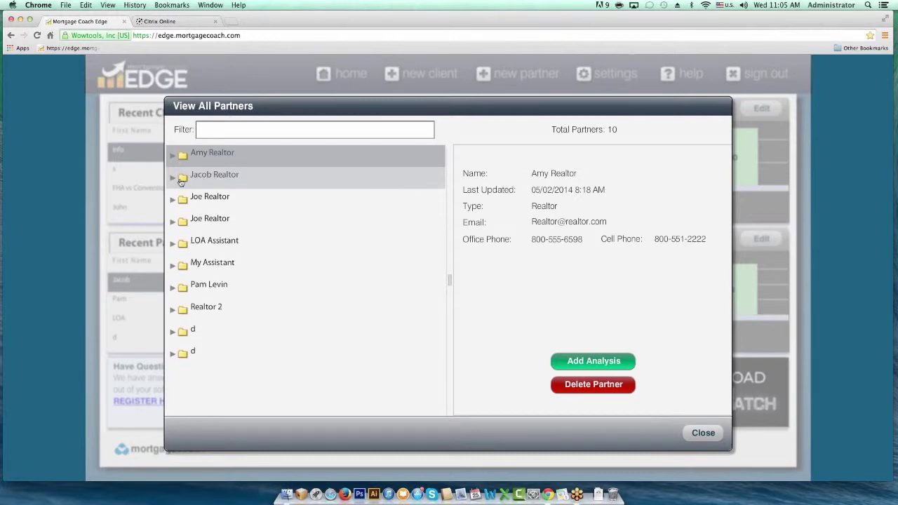
left_click(208, 176)
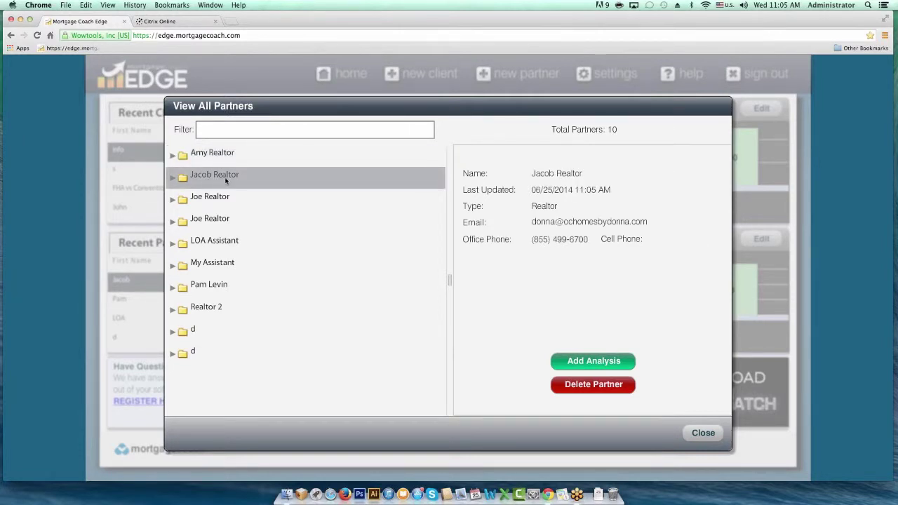
left_click(584, 364)
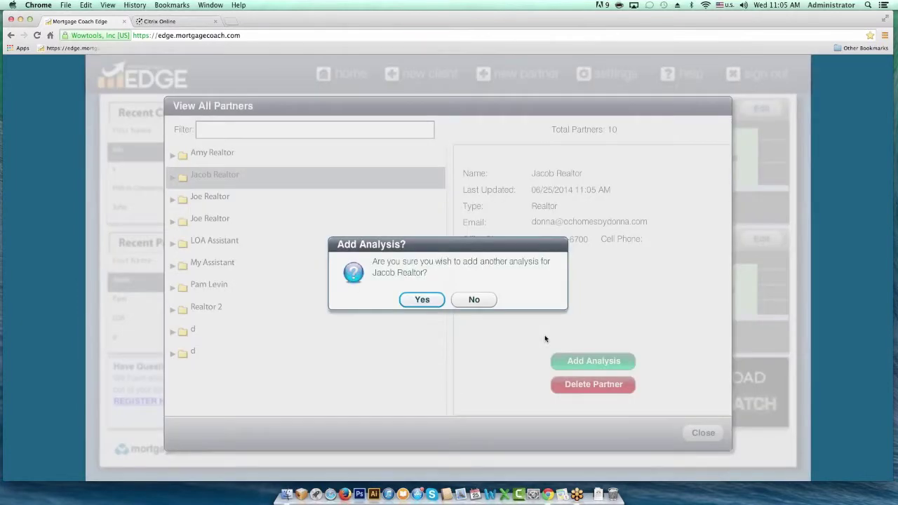
- Confirm the realtor's new analysis and move through its contact and images pages
left_click(419, 300)
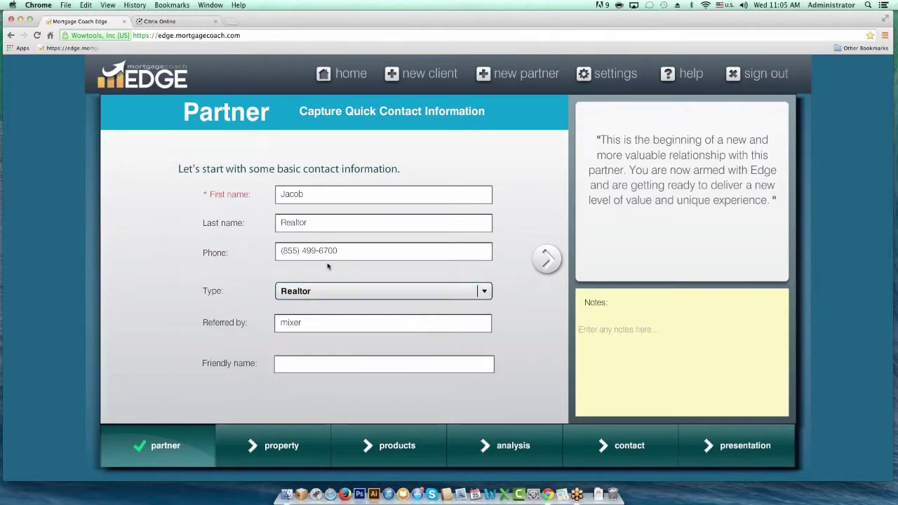
mouse_move(286, 444)
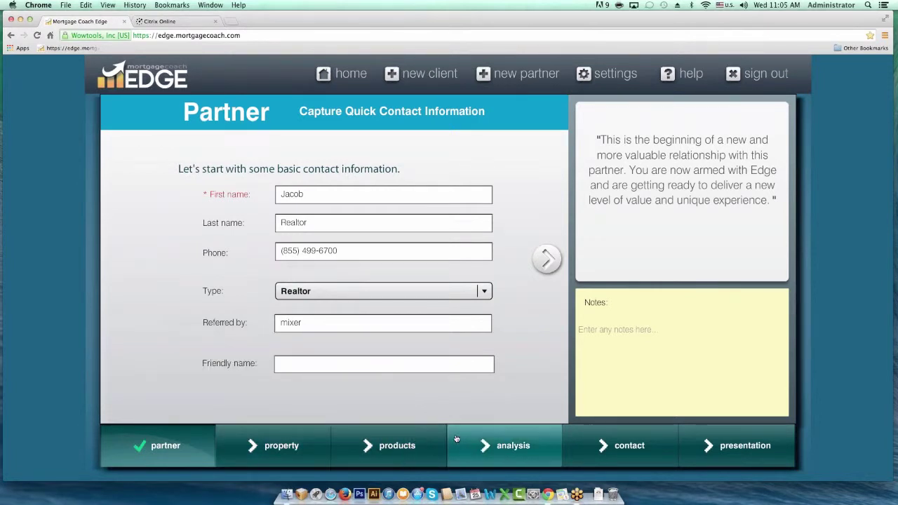
left_click(595, 450)
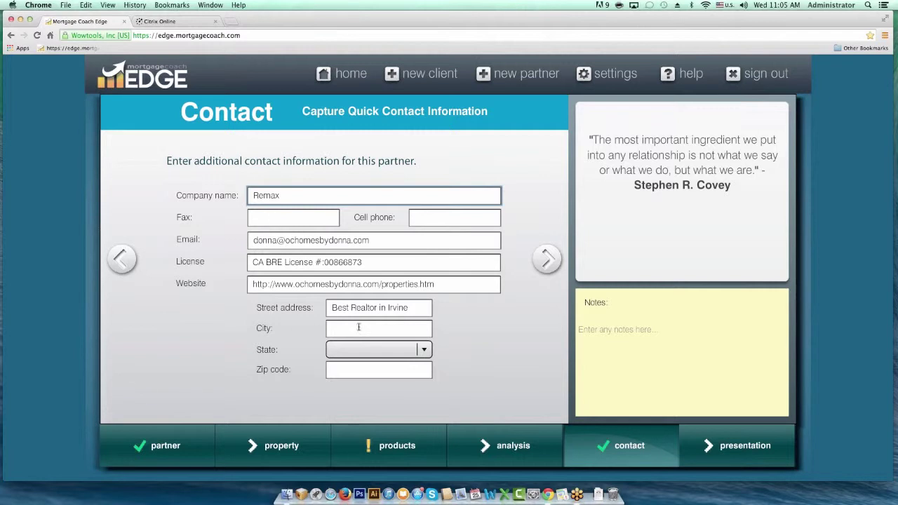
left_click(546, 260)
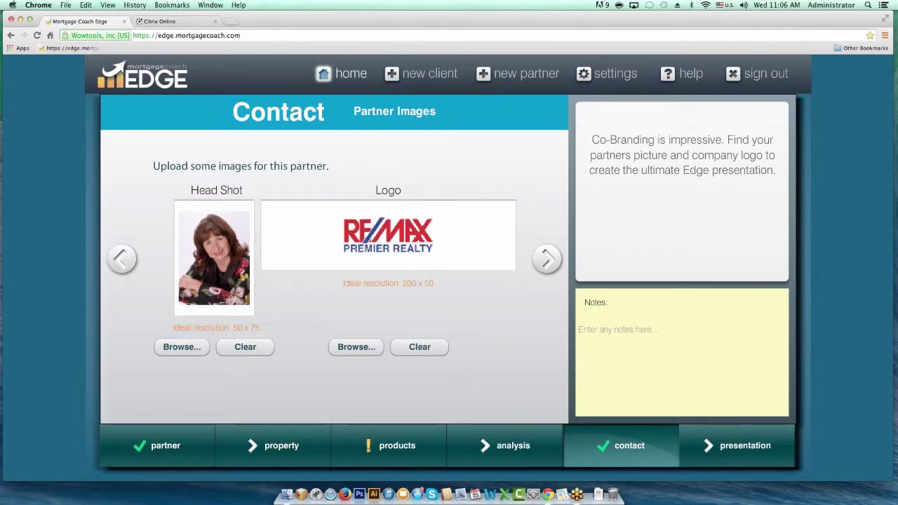
- Back home, expand the realtor's analyses in View All Partners and select the 11:05 AM entry
left_click(339, 75)
left_click(548, 242)
left_click(171, 178)
left_click(215, 222)
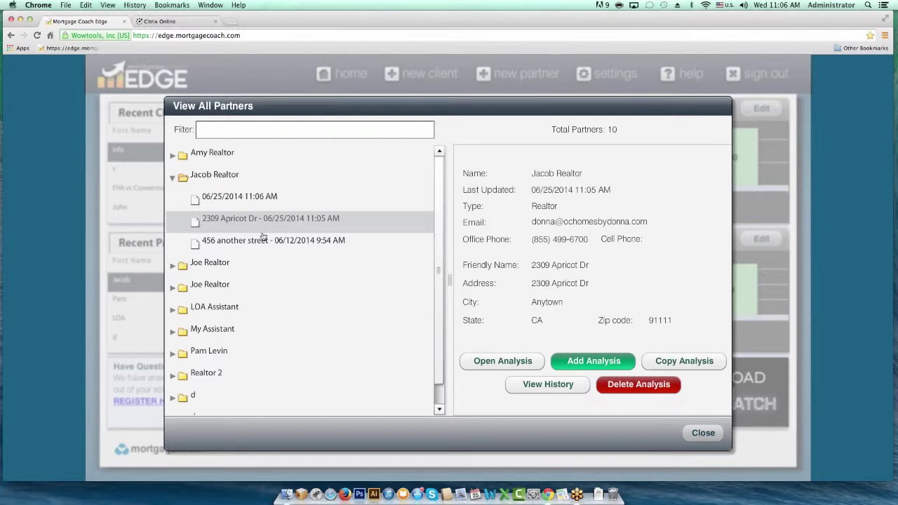
- Copy the 11:05 AM analysis to the current partner, then close the partners list
left_click(664, 360)
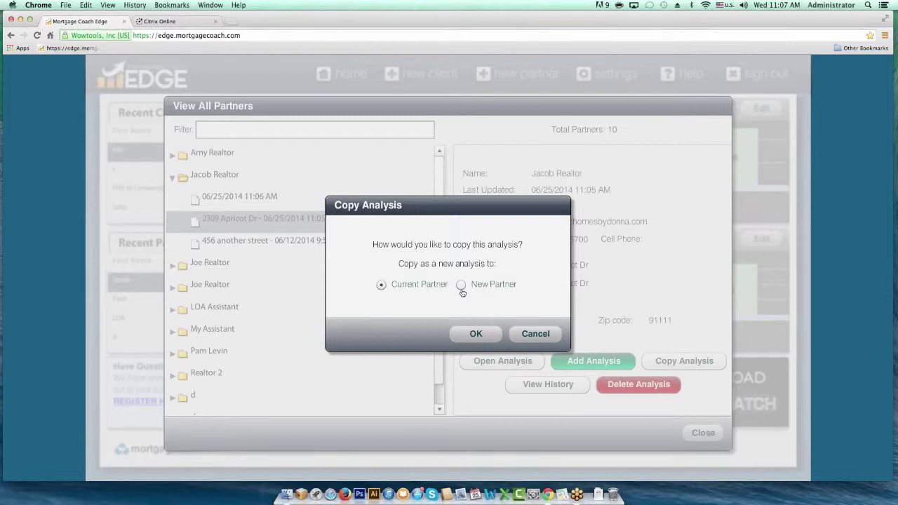
left_click(461, 286)
left_click(381, 283)
left_click(475, 334)
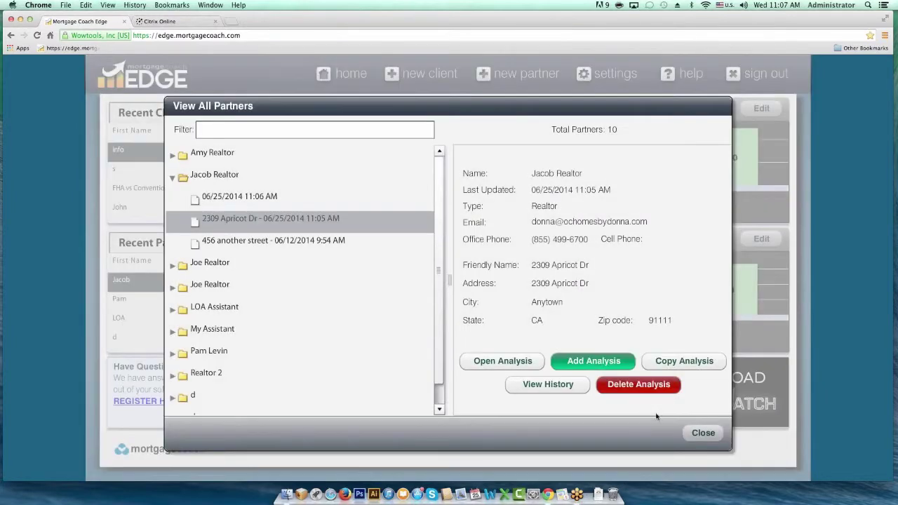
left_click(703, 433)
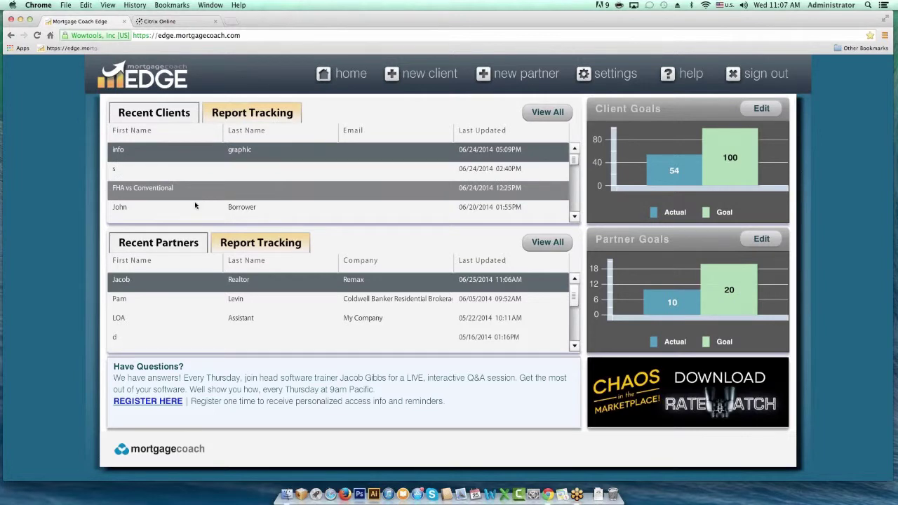
- Reopen the FHA v Conventional client's record, select its friendly name text, and return home
left_click(245, 208)
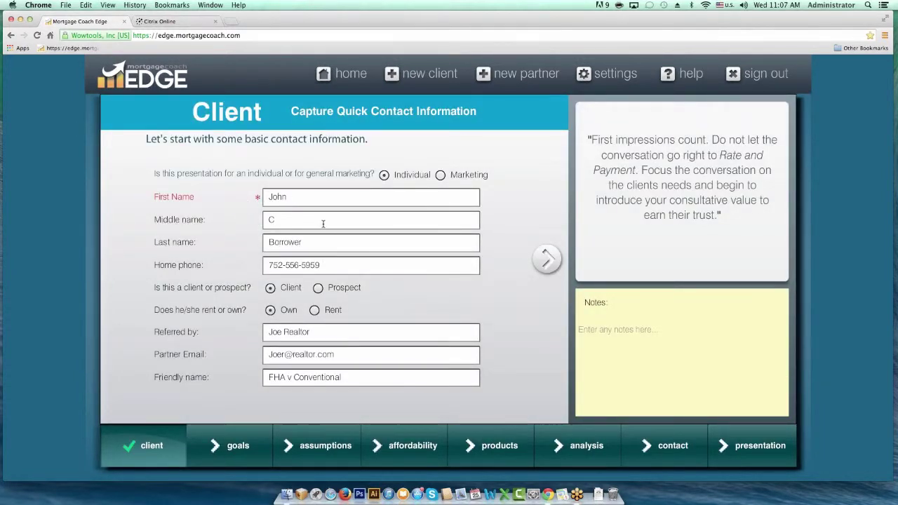
left_click_drag(351, 377, 235, 373)
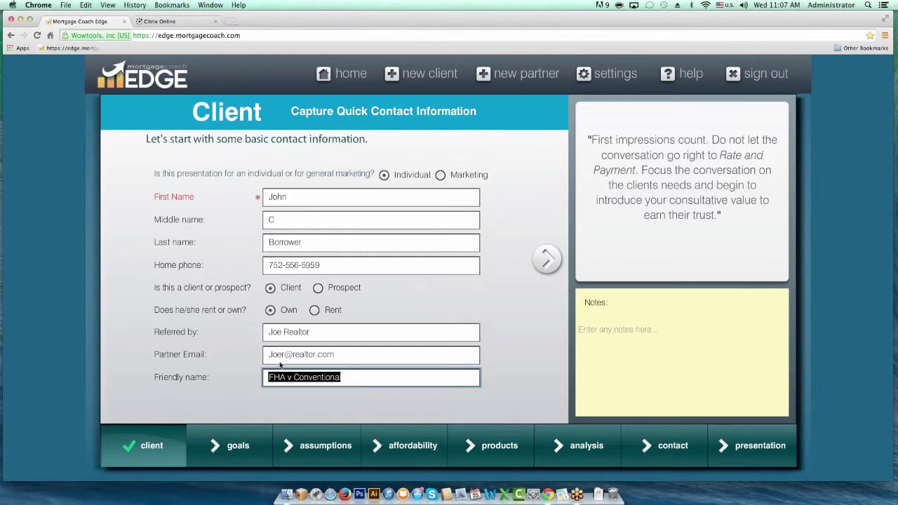
left_click(341, 73)
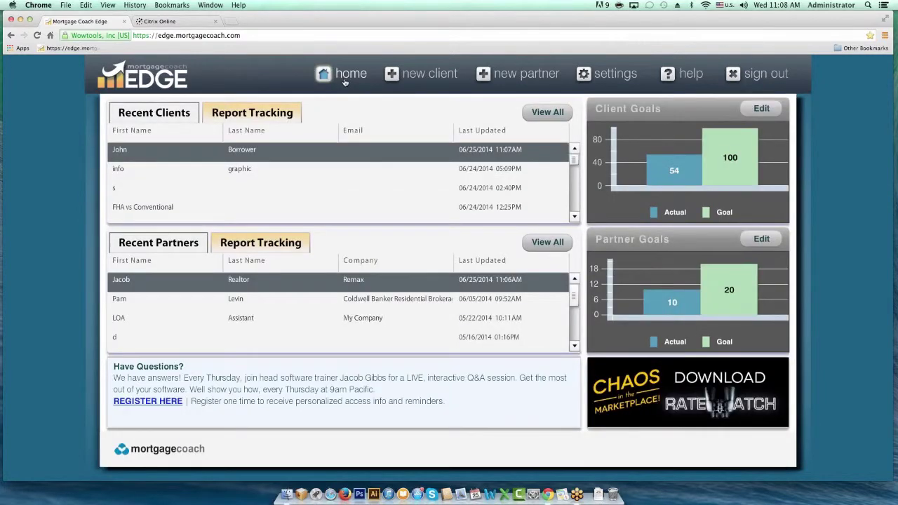
- Add an analysis for the Cash V Mortgage client from View All Clients, then return home
left_click(542, 111)
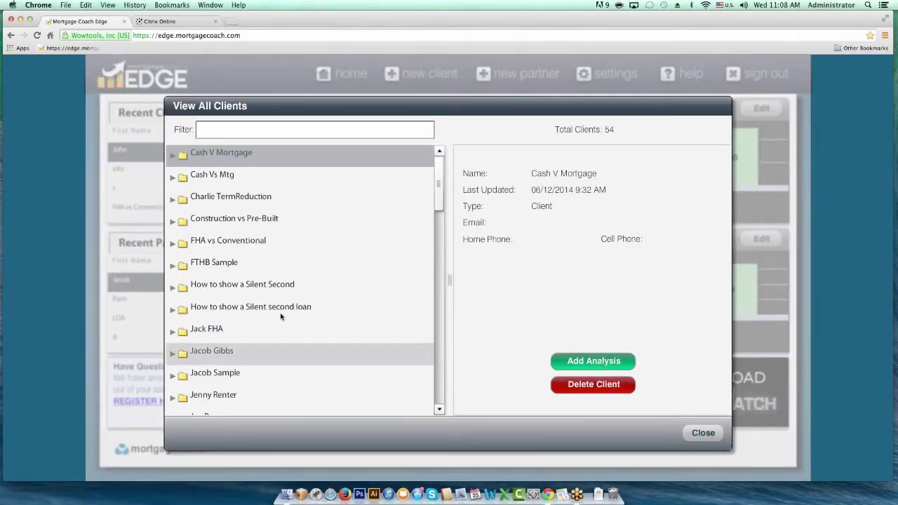
scroll(436, 202, "down", 3)
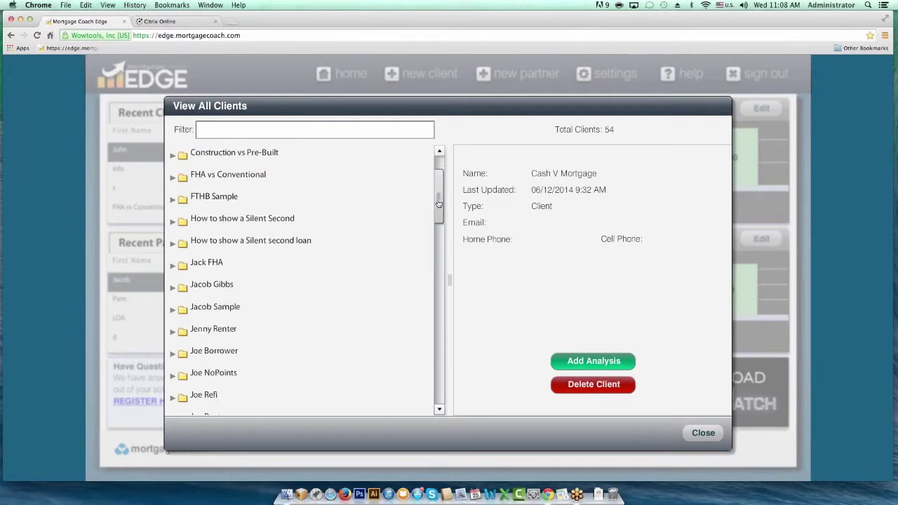
scroll(438, 204, "down", 7)
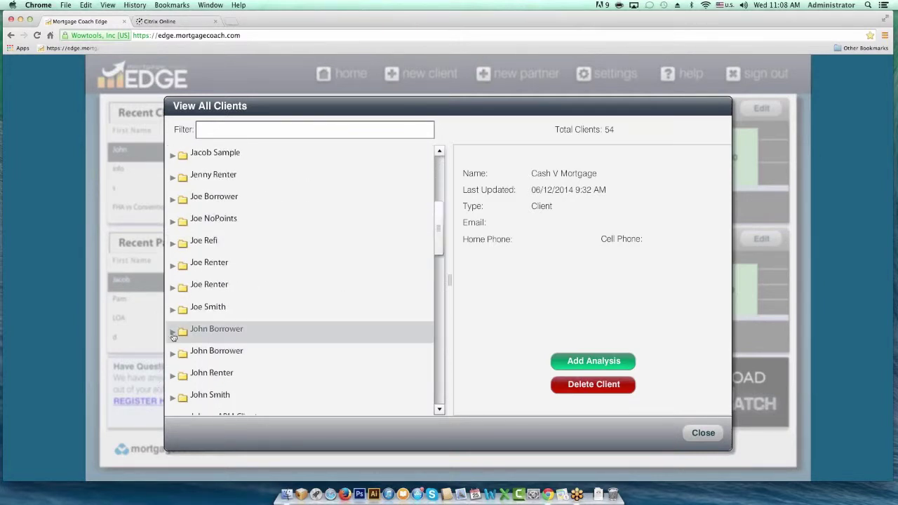
left_click(174, 333)
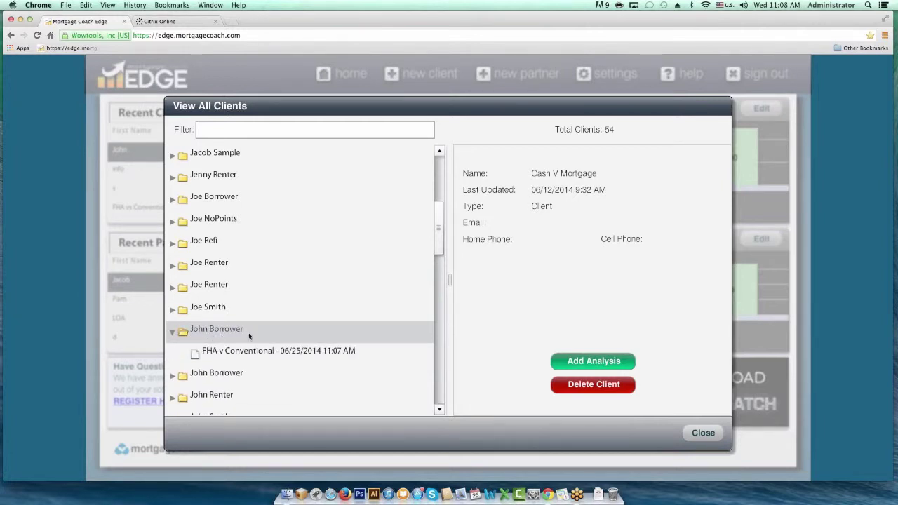
left_click(576, 362)
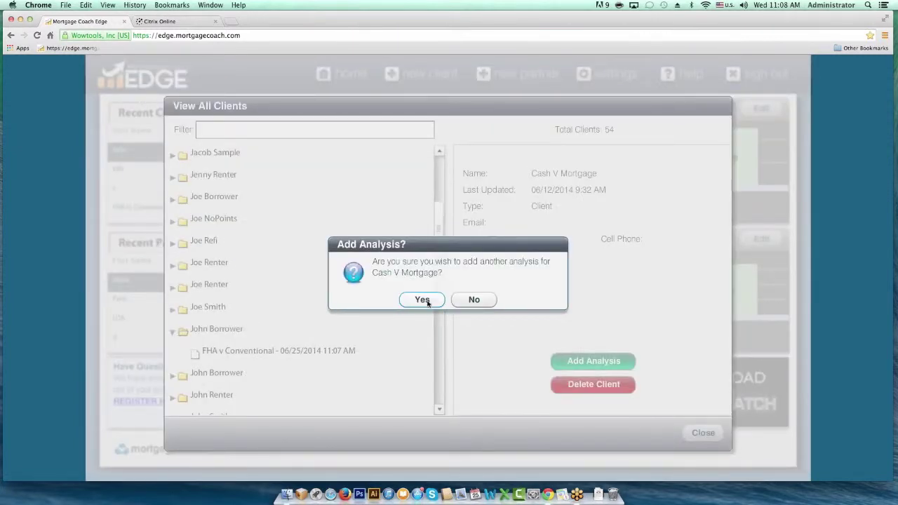
left_click(414, 302)
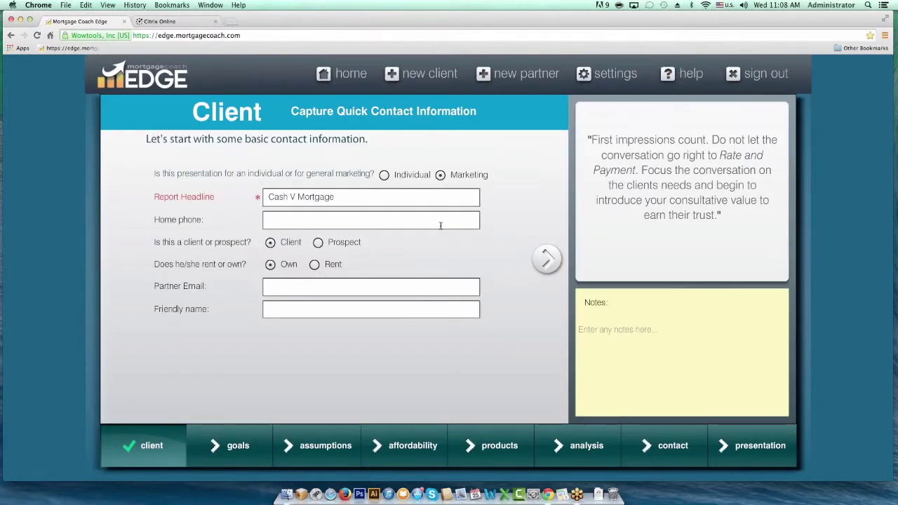
left_click(350, 75)
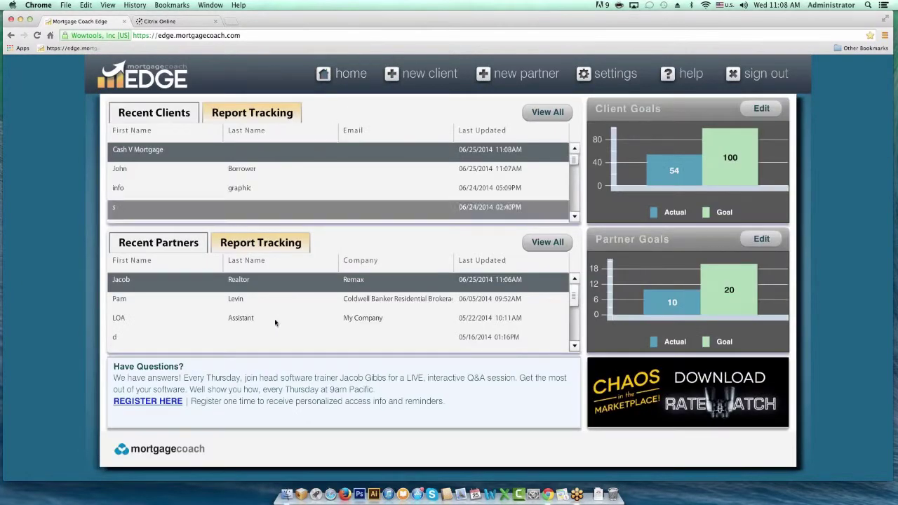
- Expand the sample borrower client in the client list and confirm adding a new analysis
left_click(539, 118)
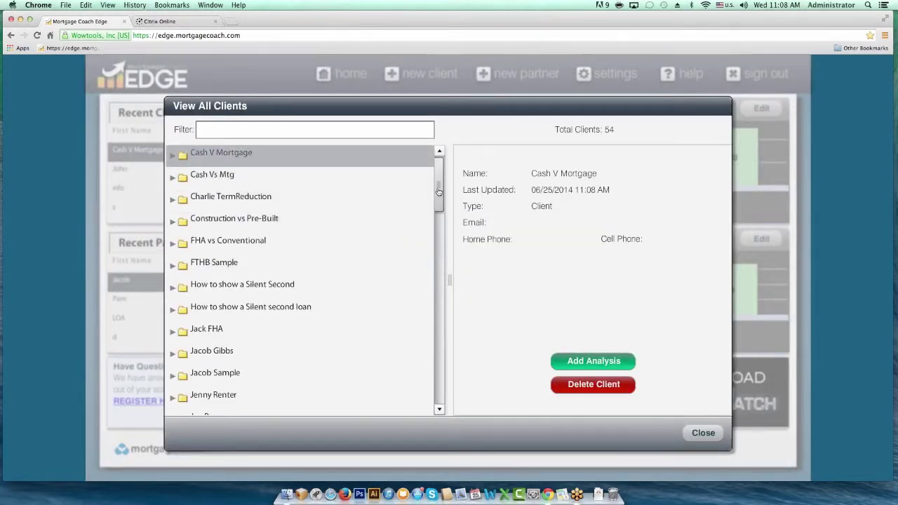
scroll(442, 193, "down", 5)
left_click(231, 309)
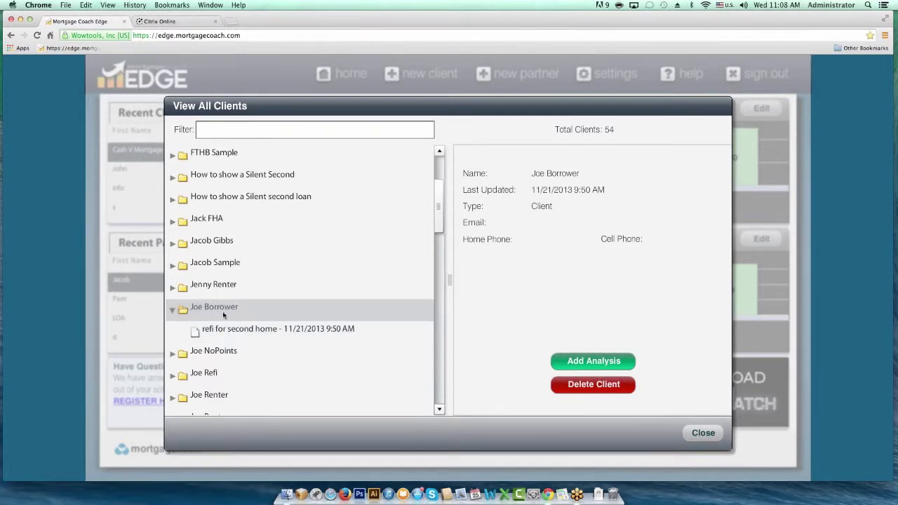
left_click(594, 362)
left_click(422, 300)
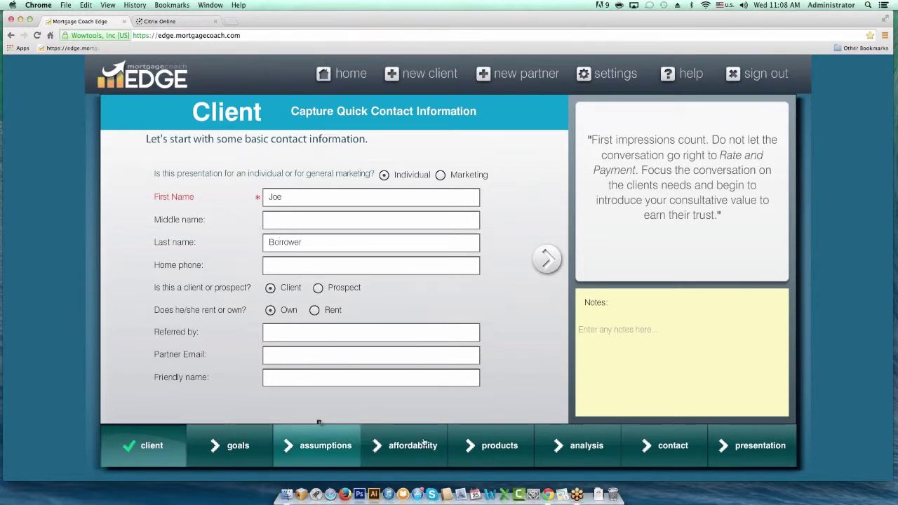
- Give the borrower's new analysis the friendly name 'Refi for Primary', save it, and list all clients
left_click(465, 445)
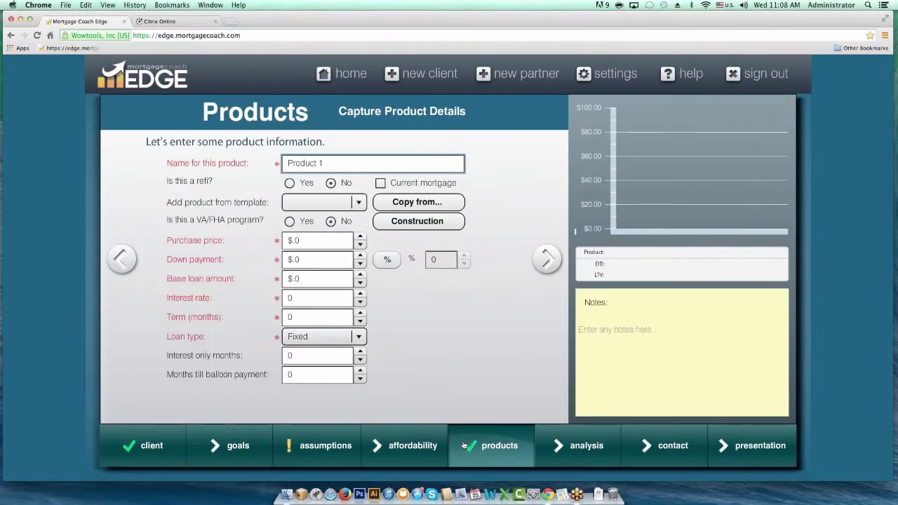
mouse_move(351, 442)
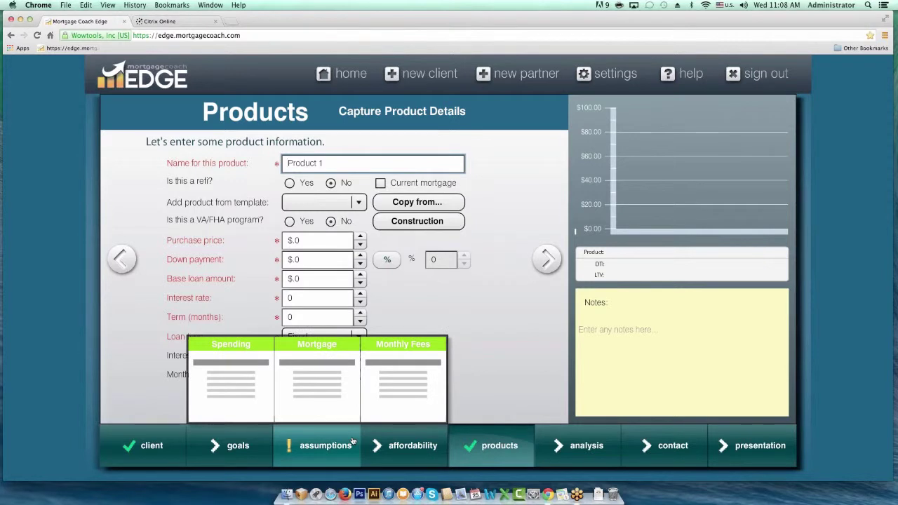
left_click(140, 443)
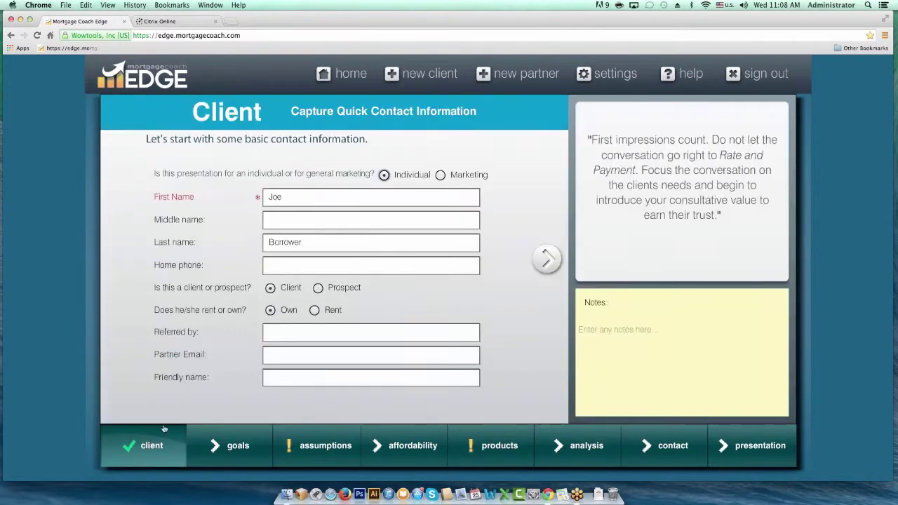
left_click(275, 378)
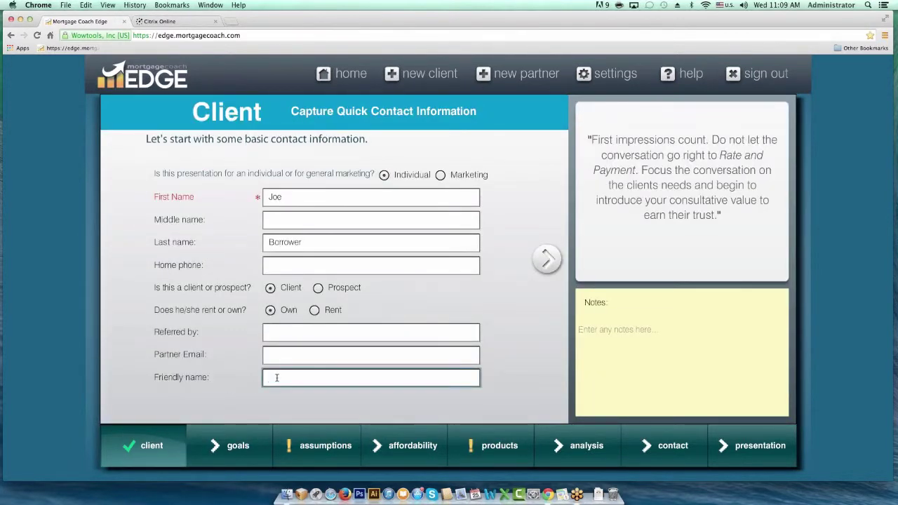
type("Refi for Primary")
key("Tab")
key("Return")
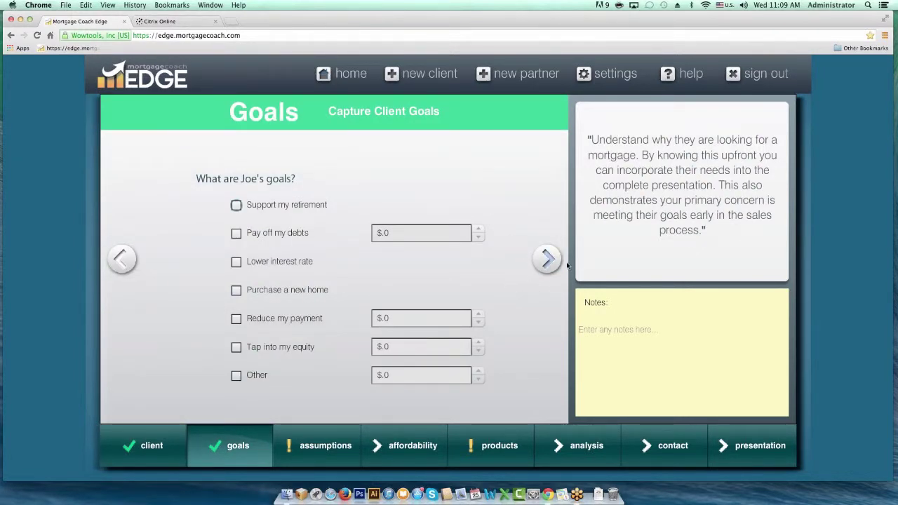
left_click(349, 75)
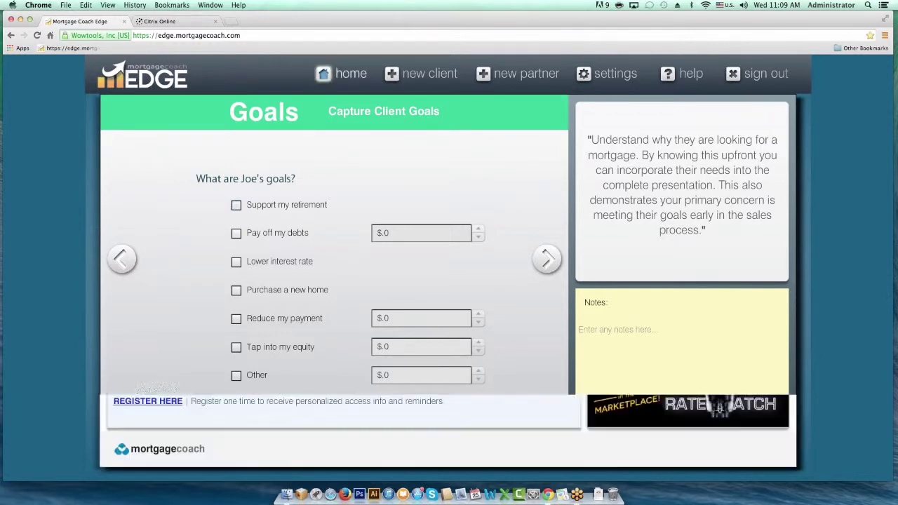
left_click(546, 113)
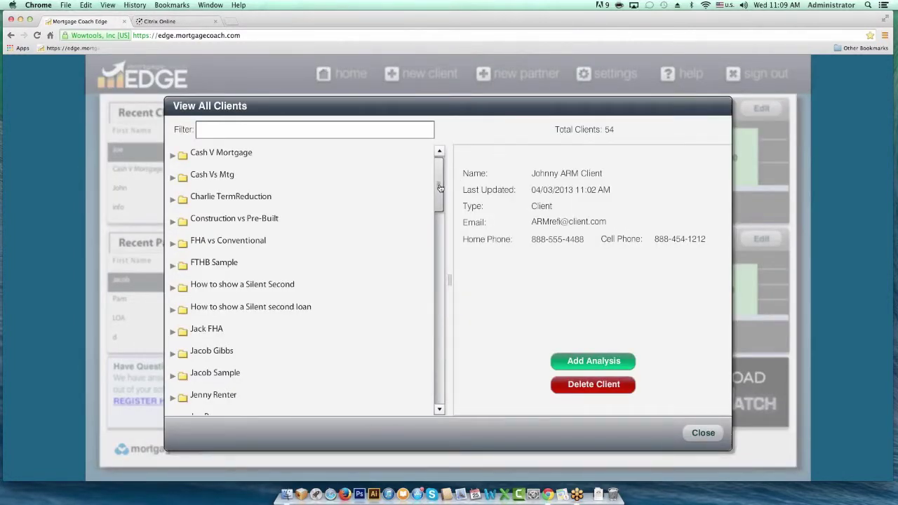
- Expand the sample borrower's analyses and open 'refi for second home'
scroll(438, 190, "down", 3)
left_click(175, 353)
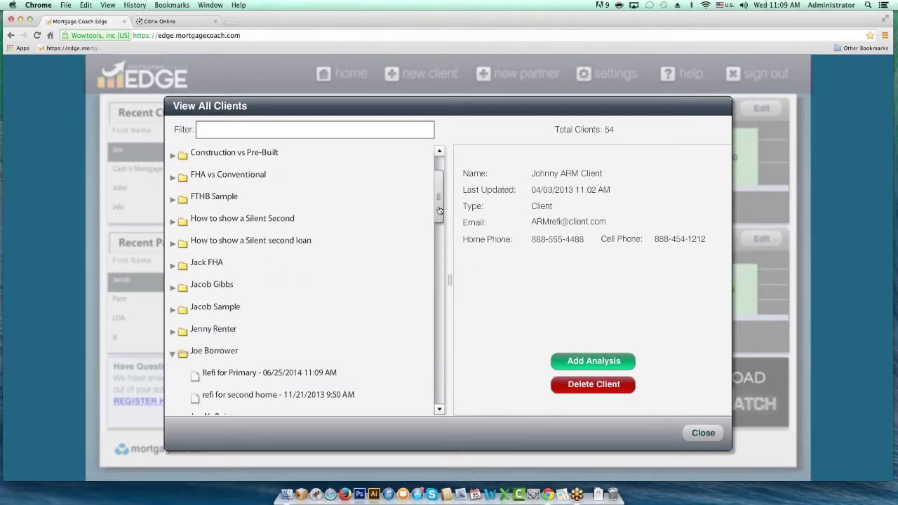
scroll(418, 252, "down", 2)
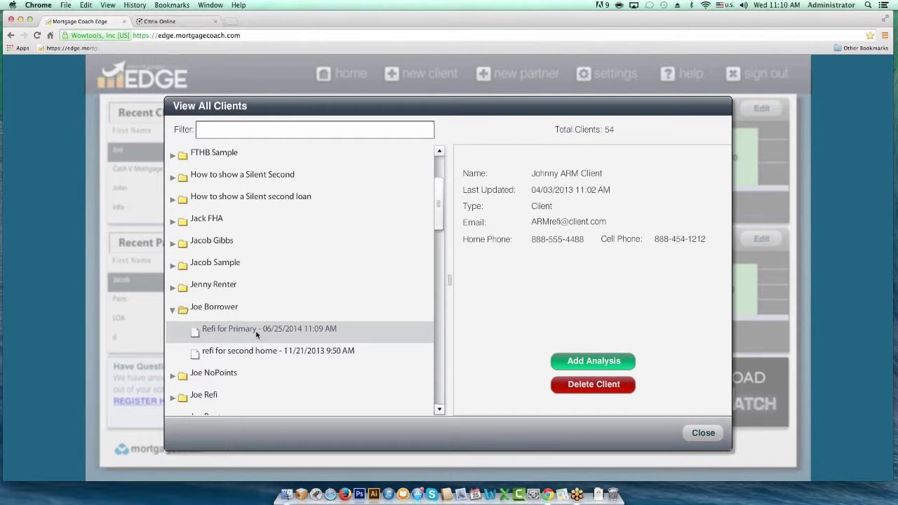
double_click(257, 355)
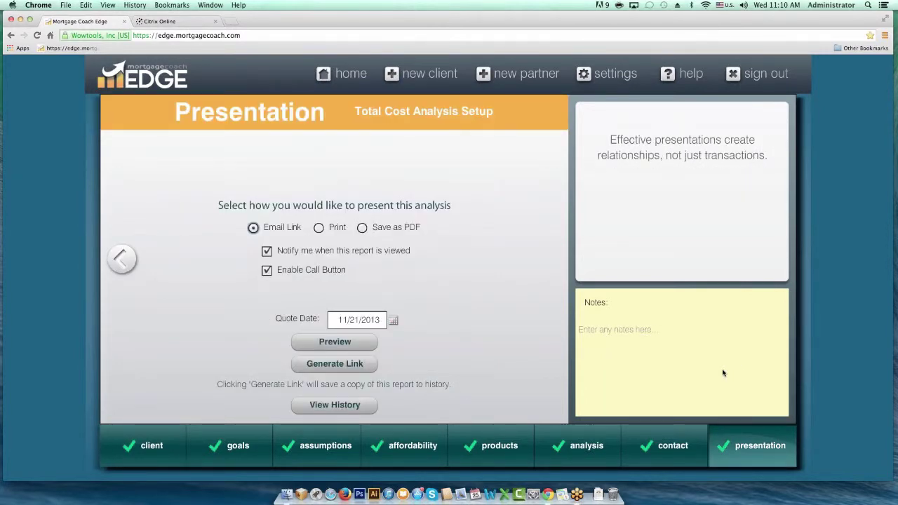
- Generate a report link for the presentation and copy its URL
left_click(330, 364)
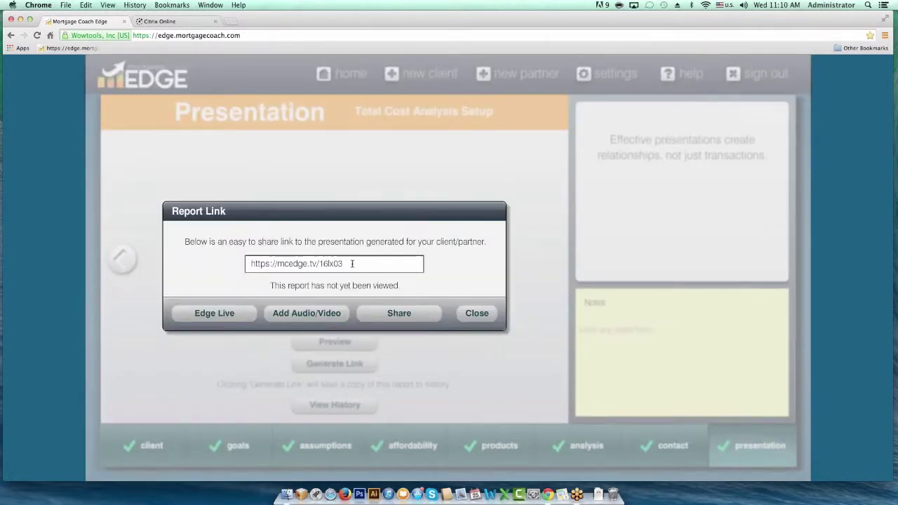
left_click_drag(350, 263, 238, 257)
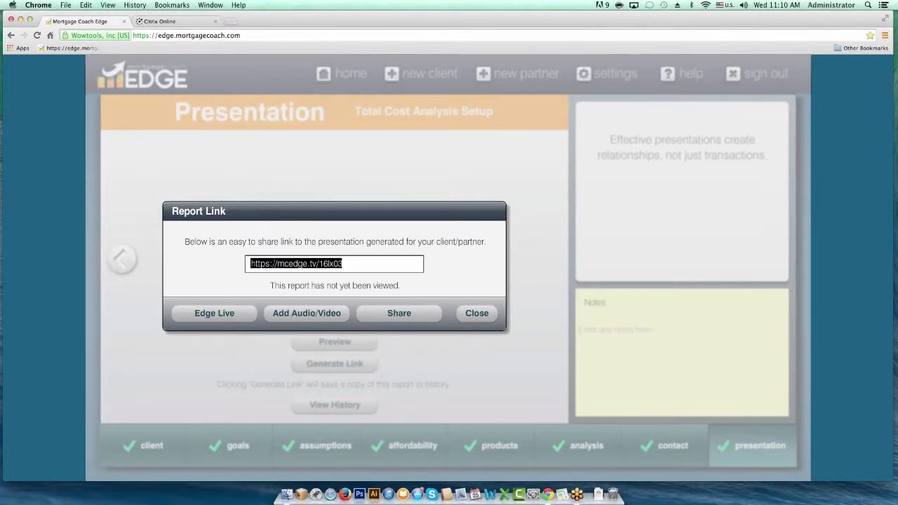
right_click(285, 268)
left_click(295, 277)
- Place the Edge window beside the GoToWebinar page, split out into its own browser window
left_click_drag(886, 85, 414, 92)
left_click_drag(190, 21, 715, 23)
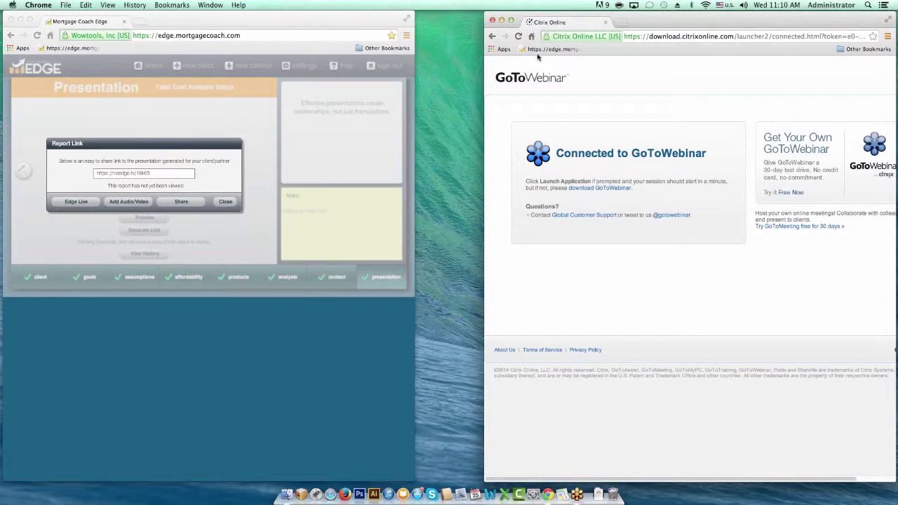
left_click(377, 150)
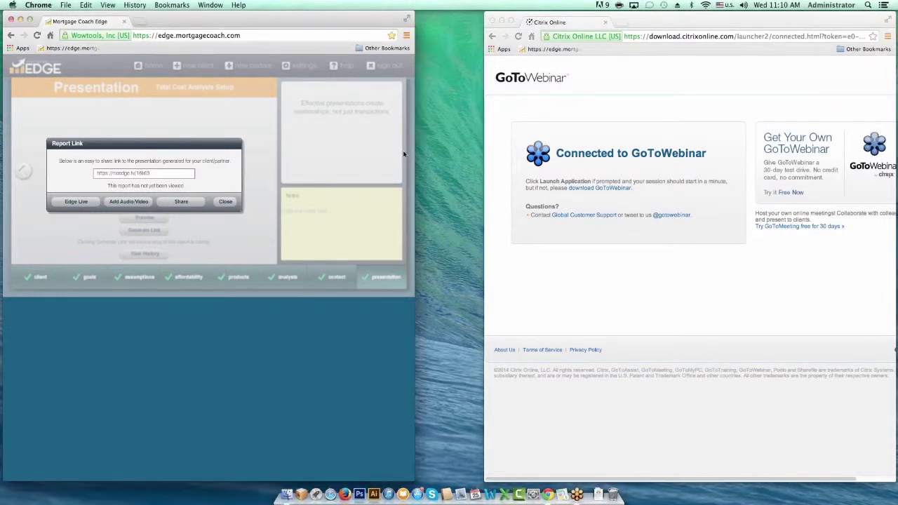
left_click_drag(422, 149, 483, 155)
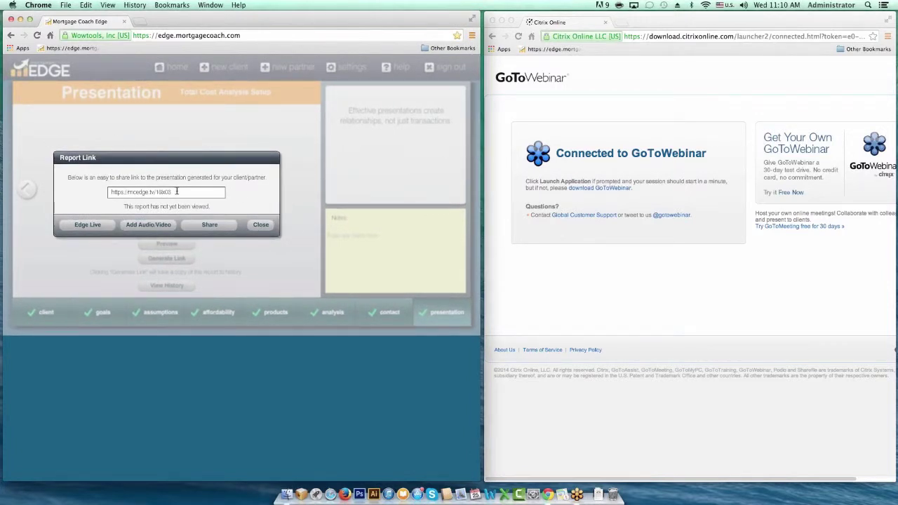
- Copy the report link and paste-and-go it in the second browser window's address bar
left_click_drag(169, 190, 113, 188)
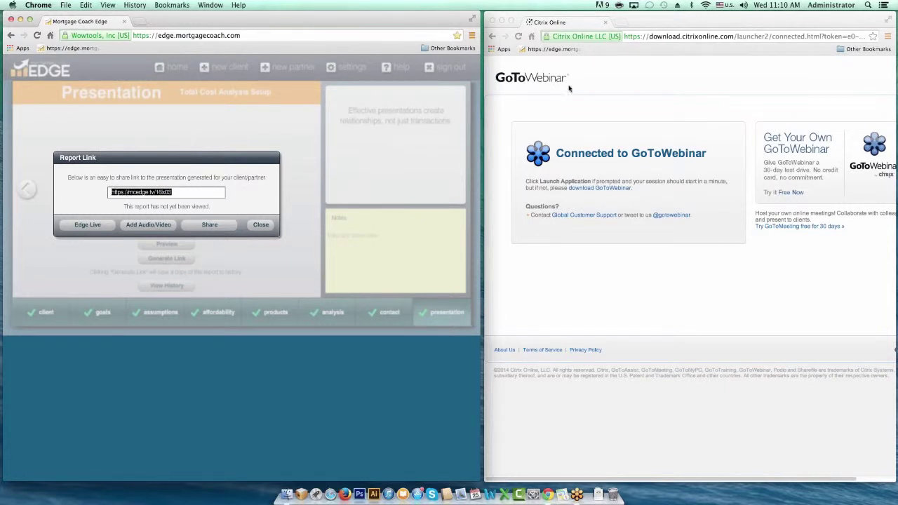
left_click(671, 39)
right_click(673, 36)
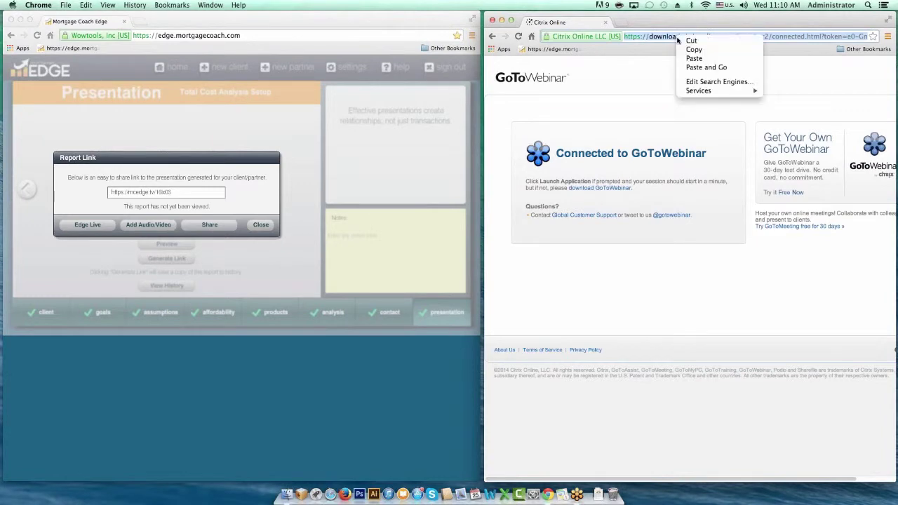
left_click(706, 68)
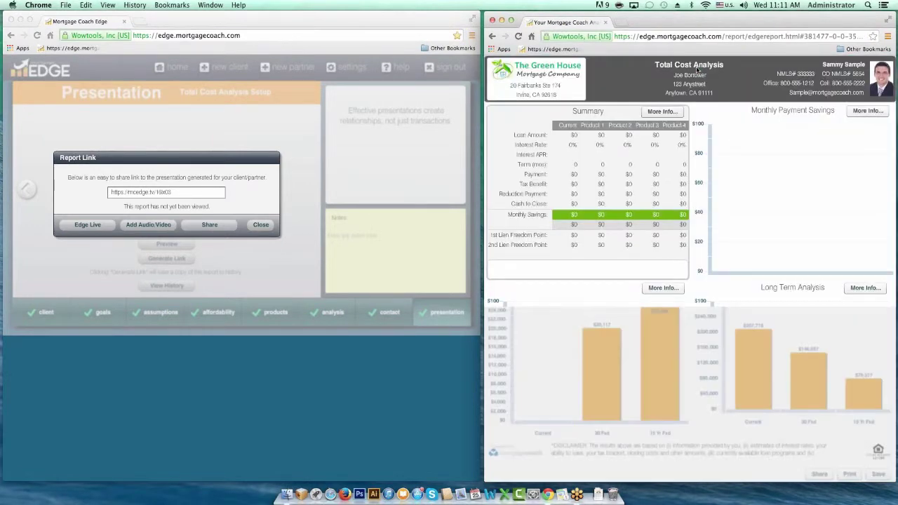
- Accept the disclaimer and start Edge Live, mirroring the Total Cost Analysis to 1 viewer
left_click(723, 320)
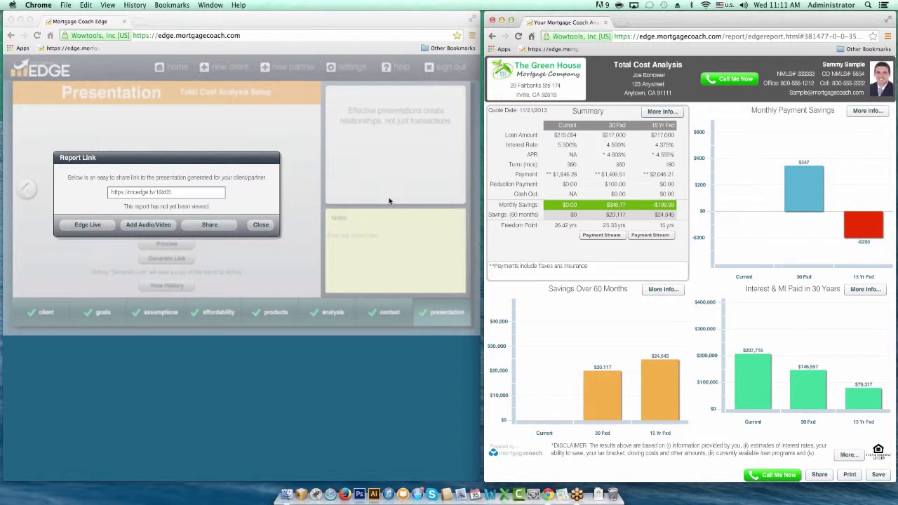
left_click(89, 229)
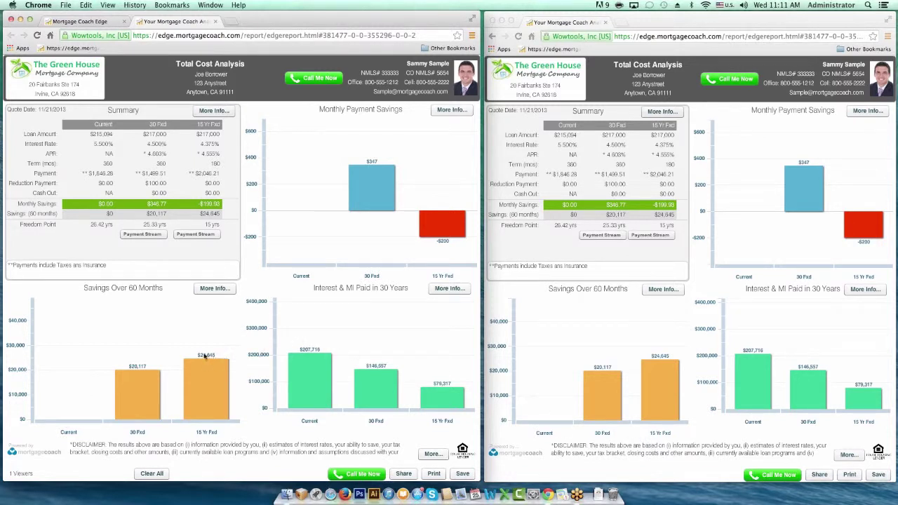
- Highlight the $1,846.28 current payment, then toggle the 30 Fxd column highlight on and off
left_click(205, 171)
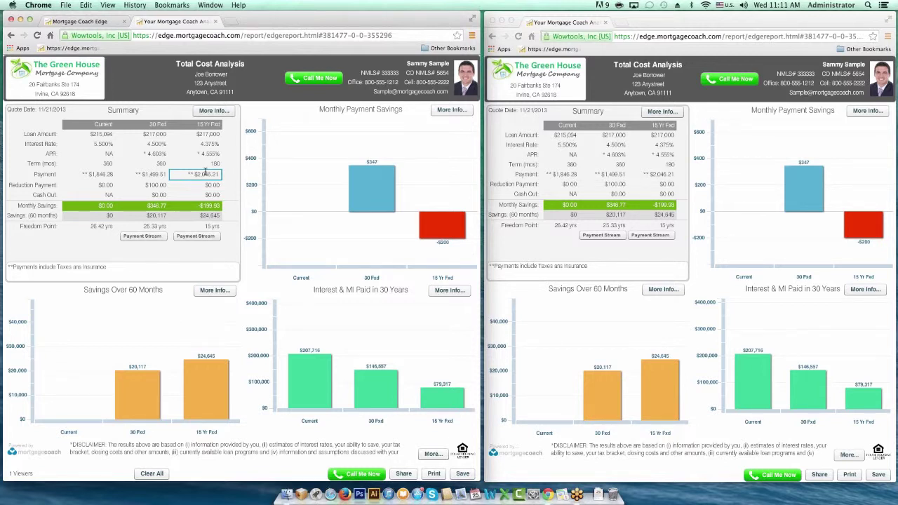
left_click(95, 175)
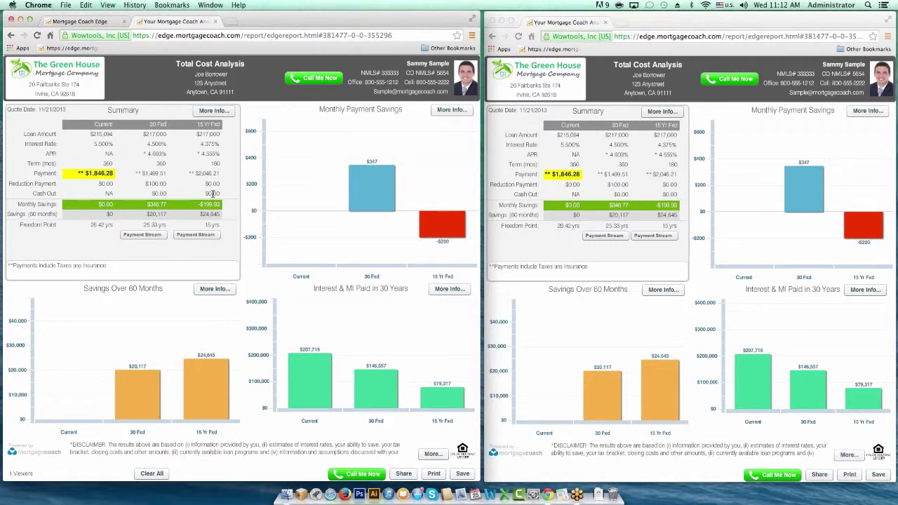
left_click(157, 132)
left_click(158, 125)
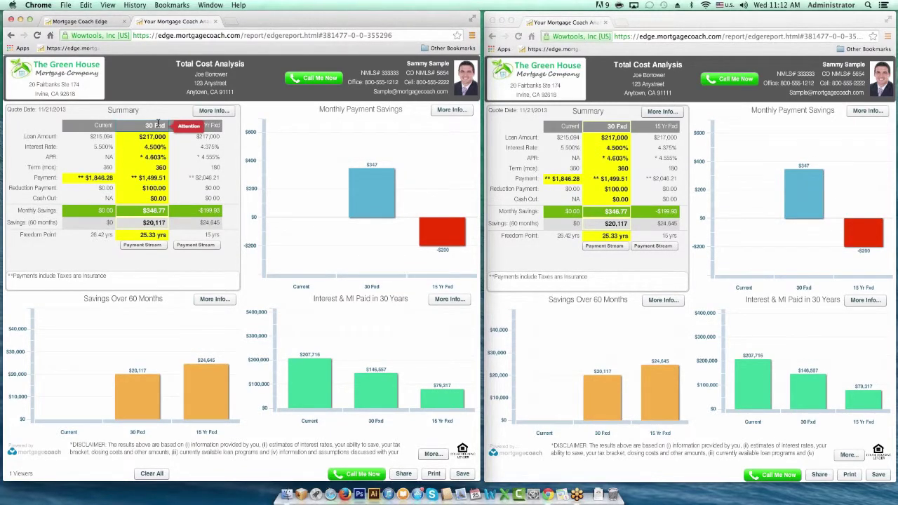
left_click(158, 124)
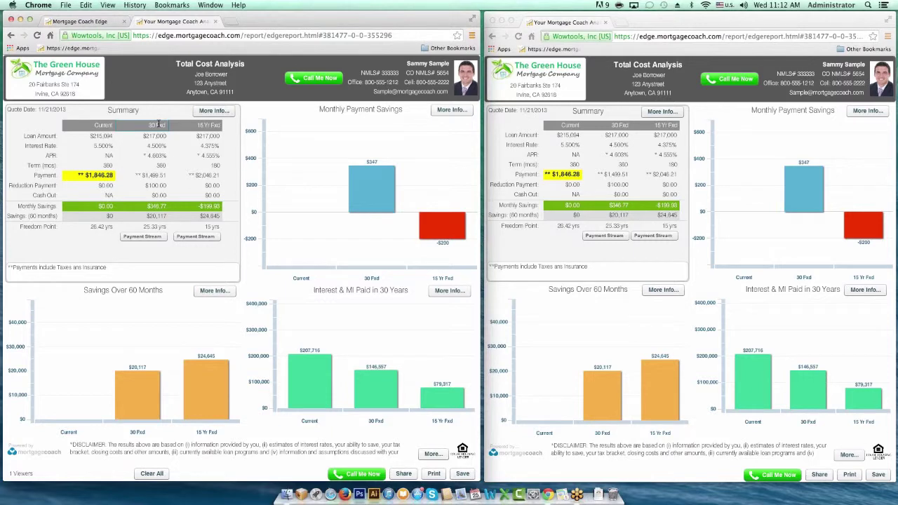
- Highlight the 30 Fxd P&I, property tax and hazard insurance amounts in yellow
left_click(210, 111)
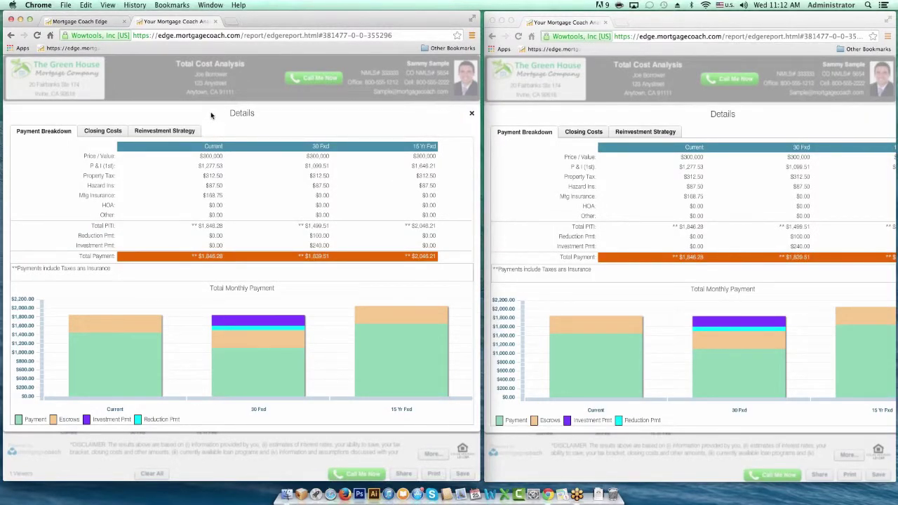
left_click(212, 166)
left_click(227, 168)
left_click(315, 172)
left_click(315, 177)
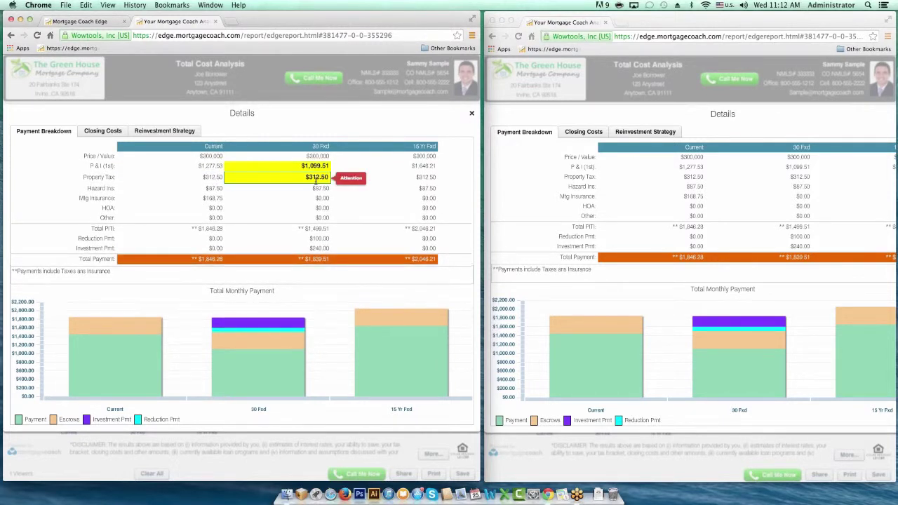
left_click(317, 187)
left_click(351, 190)
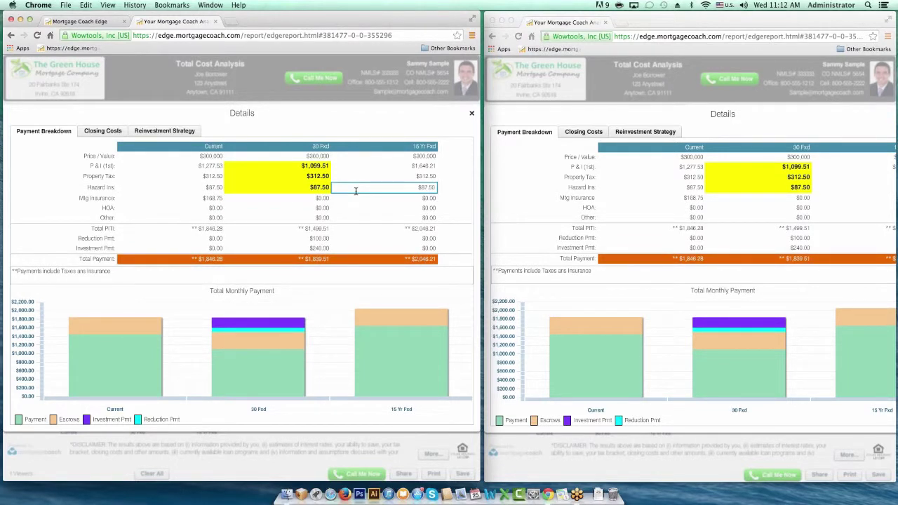
- Highlight the 30 Fxd reduction payment and investment payment amounts
left_click(309, 209)
left_click(312, 238)
left_click(319, 249)
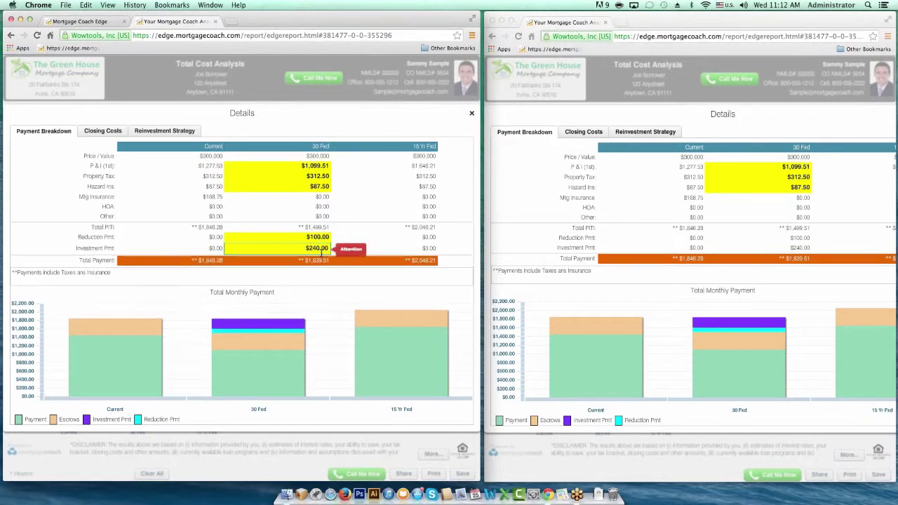
left_click(343, 238)
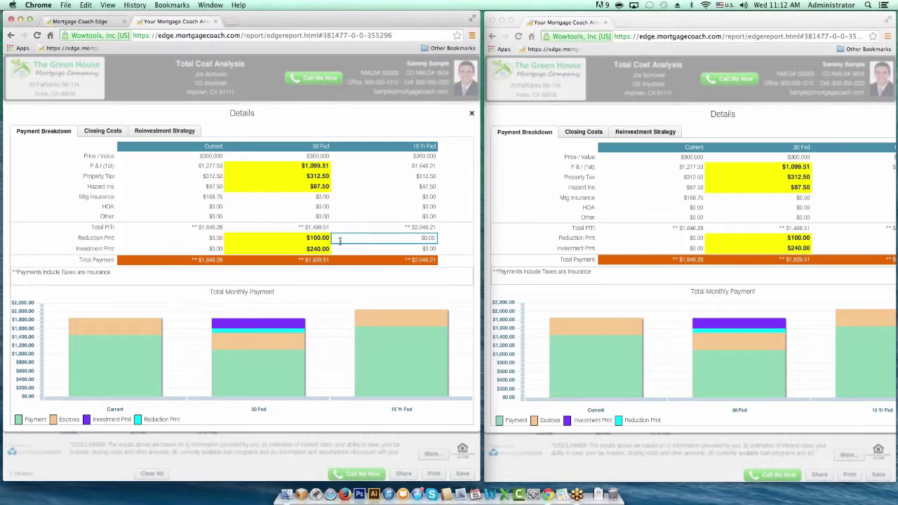
- Highlight the Payment segment of the 30 Fxd bar and show the Closing Costs comparison
mouse_move(254, 340)
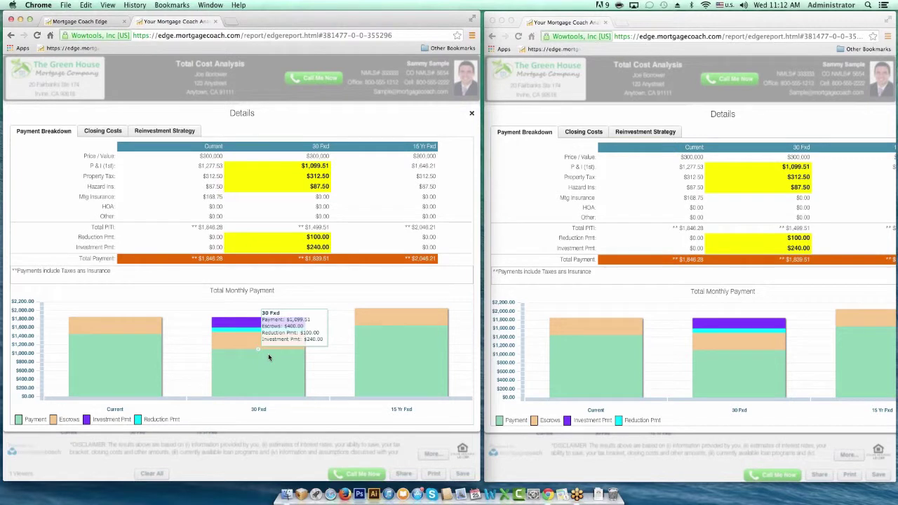
left_click(268, 357)
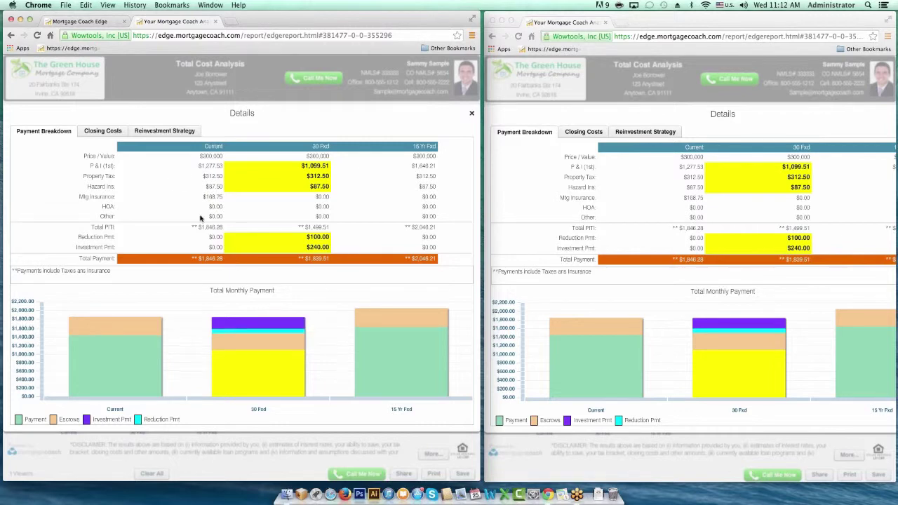
left_click(107, 134)
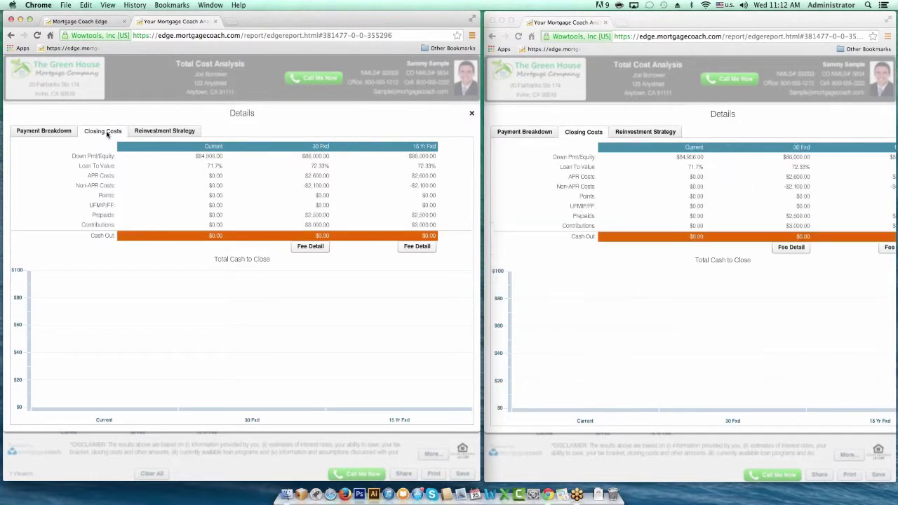
- Review 30 Fxd Fee Detail (Lender's Title Insurance, Taxes Reserves), then show Reinvestment Strategy
left_click(309, 247)
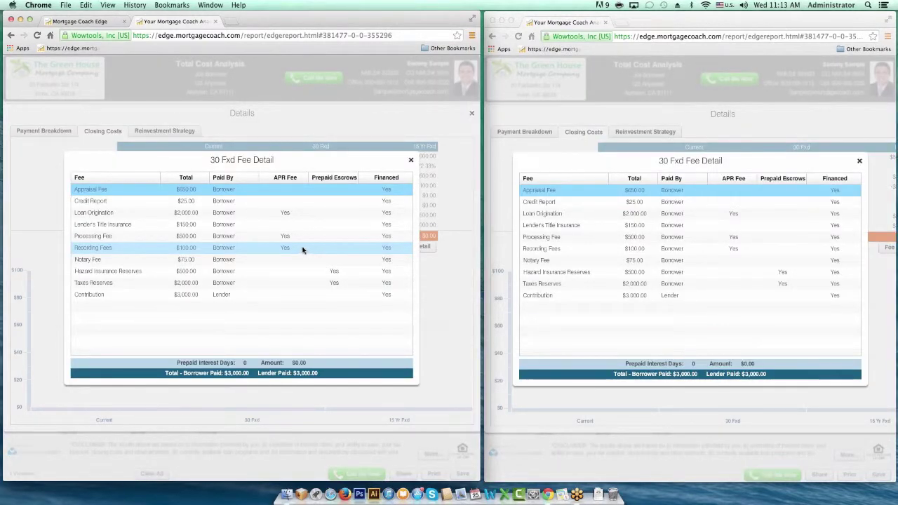
left_click(175, 227)
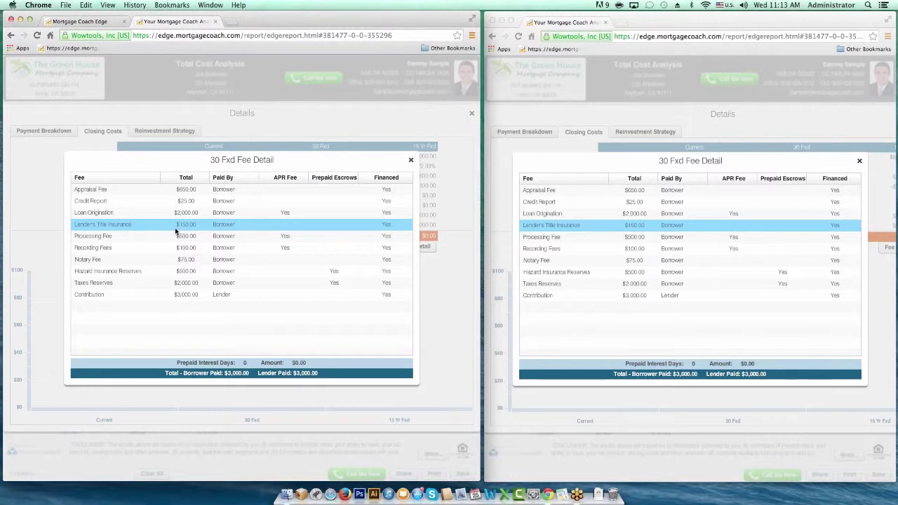
left_click(181, 285)
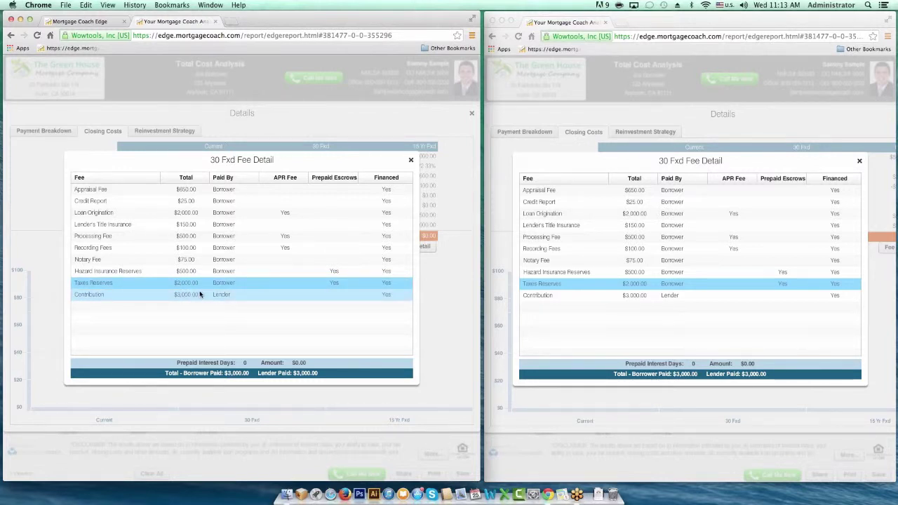
left_click(411, 161)
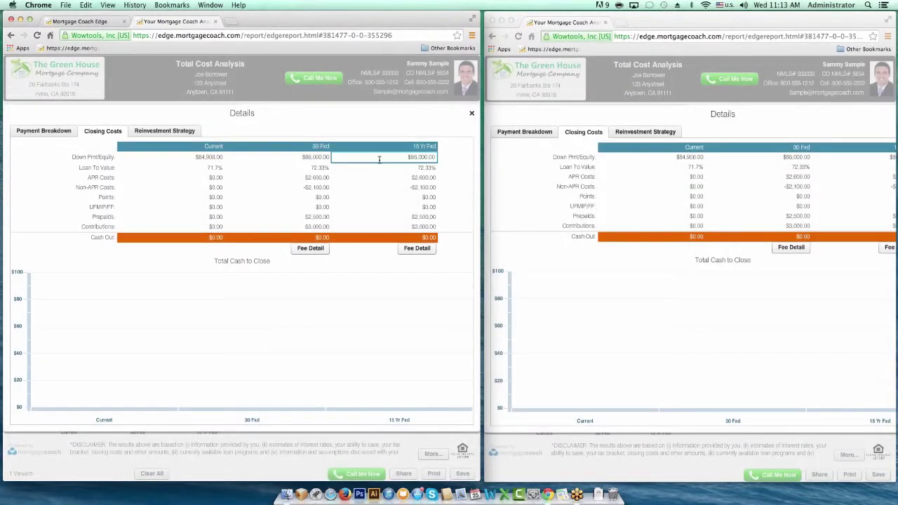
left_click(175, 131)
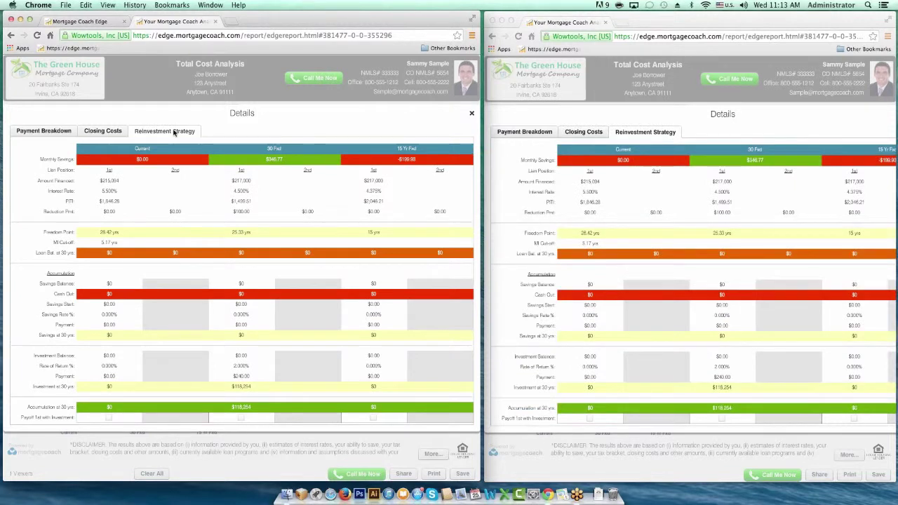
- Highlight the 30 Fxd $100.00 reduction, $240.00 investment and 2.000% return, then close Details
left_click(242, 211)
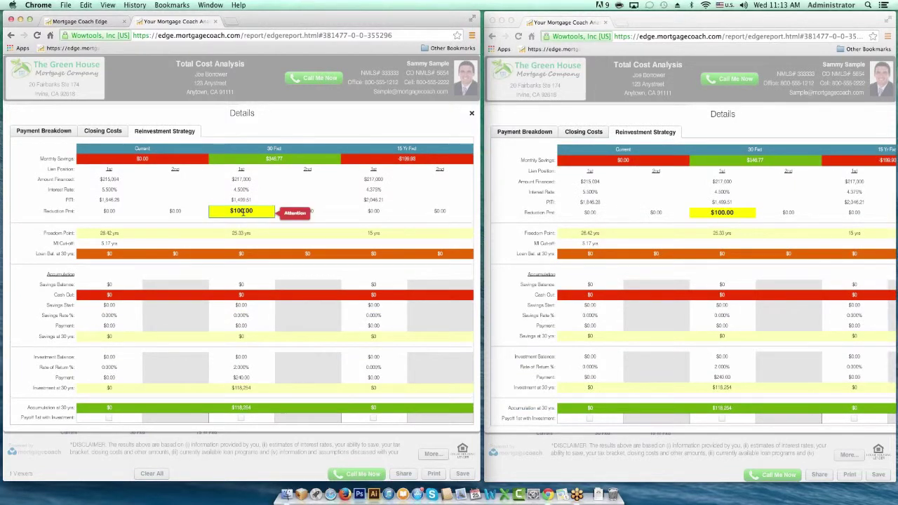
left_click(242, 281)
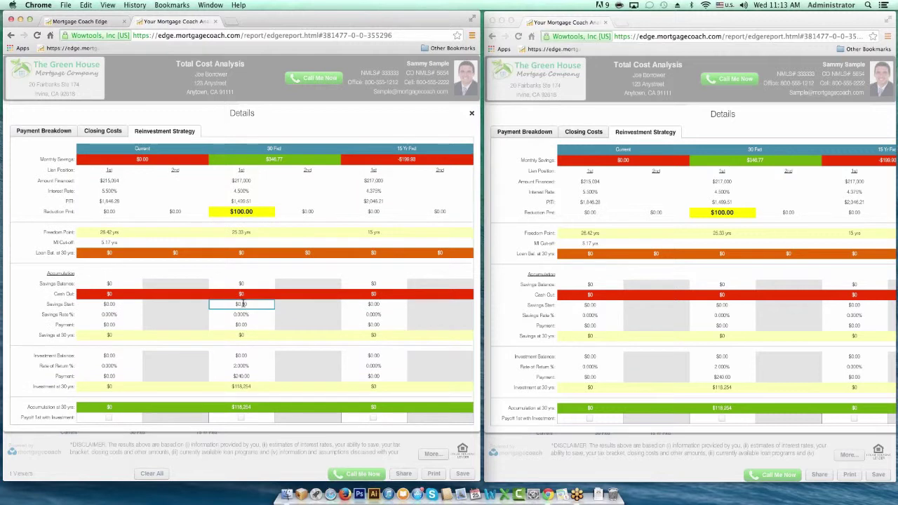
left_click(242, 376)
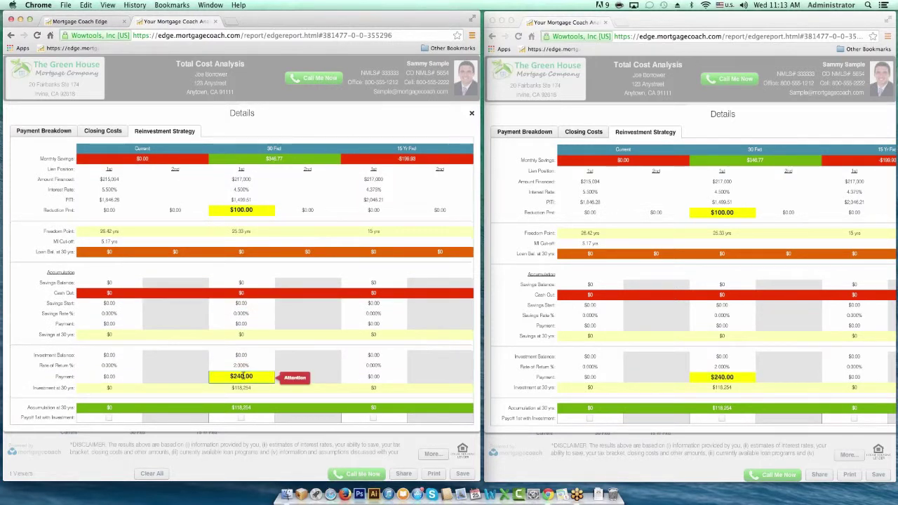
left_click(245, 365)
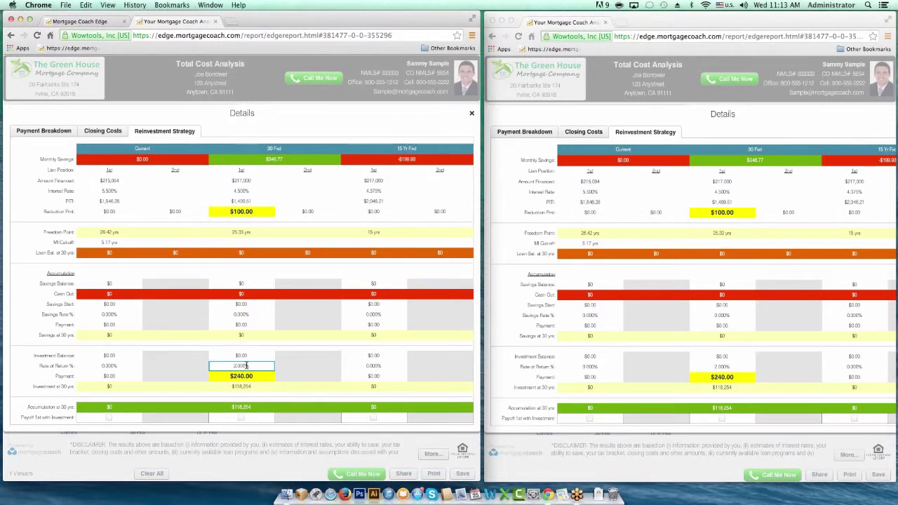
key("Return")
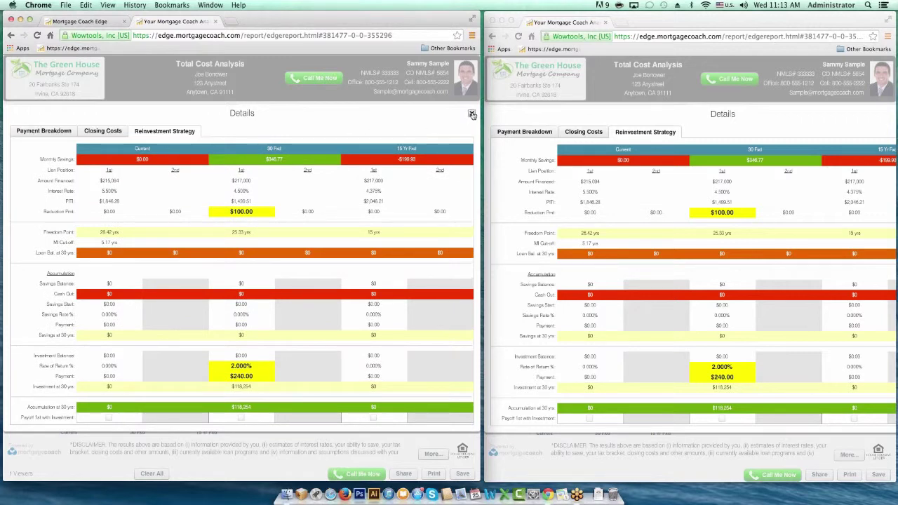
left_click(472, 114)
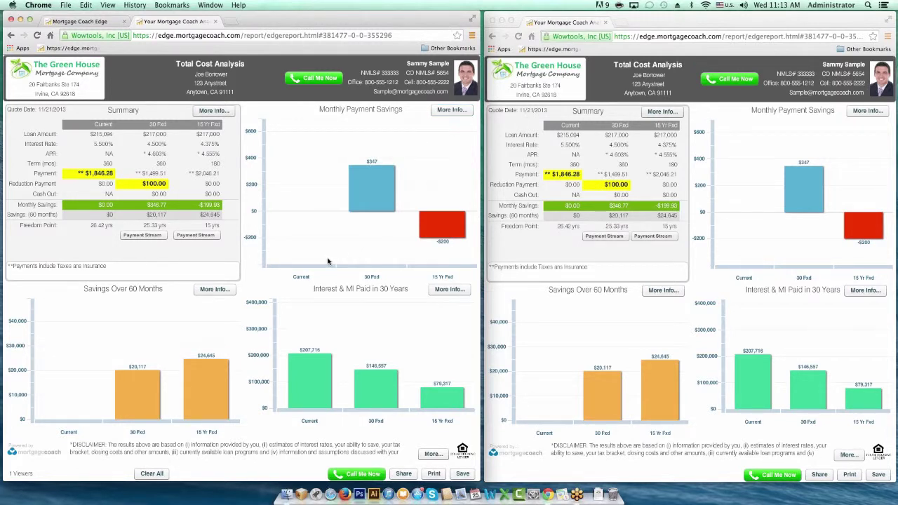
- Use Clear All to remove every yellow highlight from the Total Cost Analysis
left_click(152, 474)
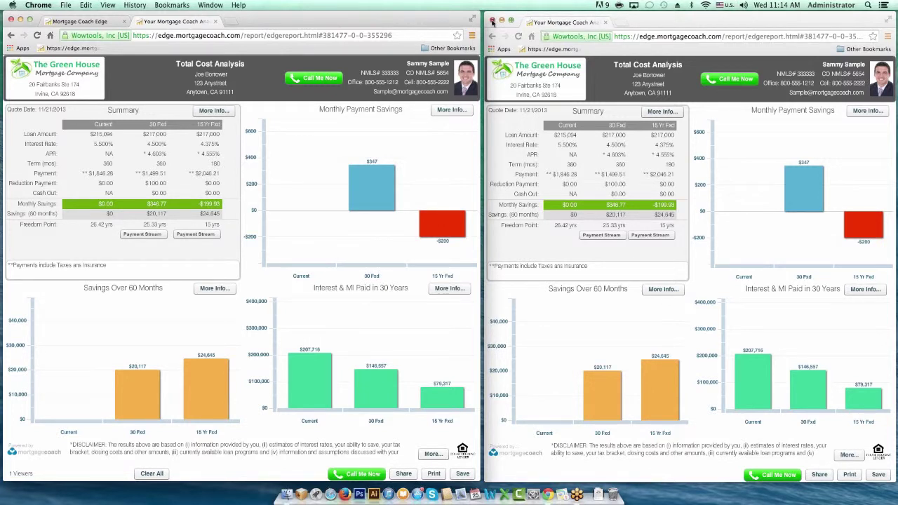
- Close the mirrored Chrome window, widen the remaining one, and return to the Mortgage Coach Edge tab
left_click(494, 22)
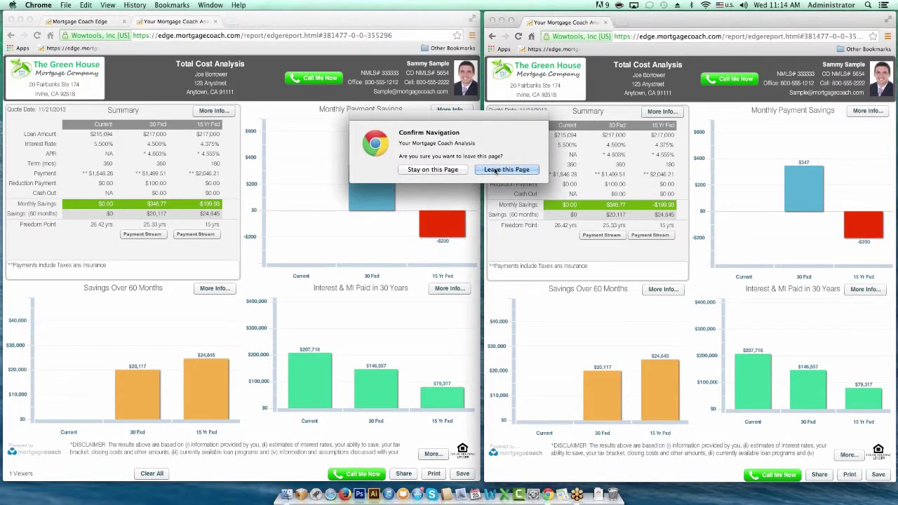
left_click(491, 170)
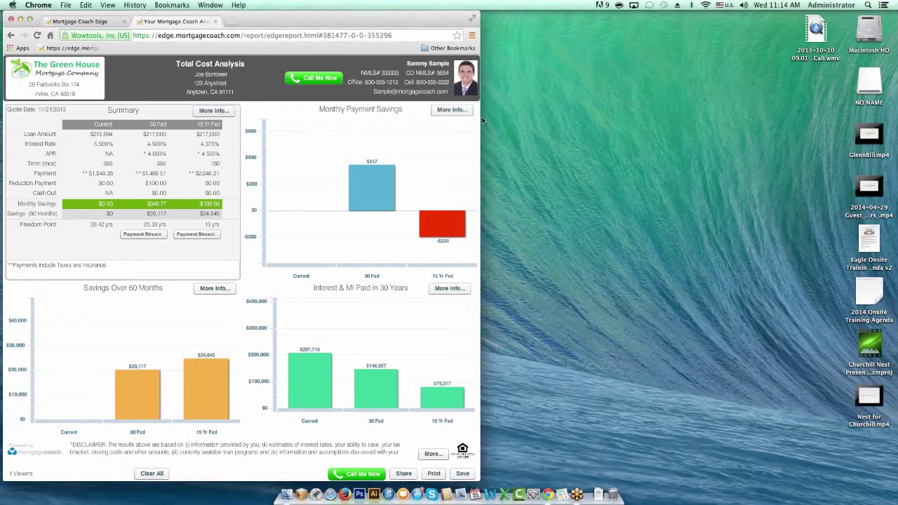
left_click_drag(494, 120, 883, 123)
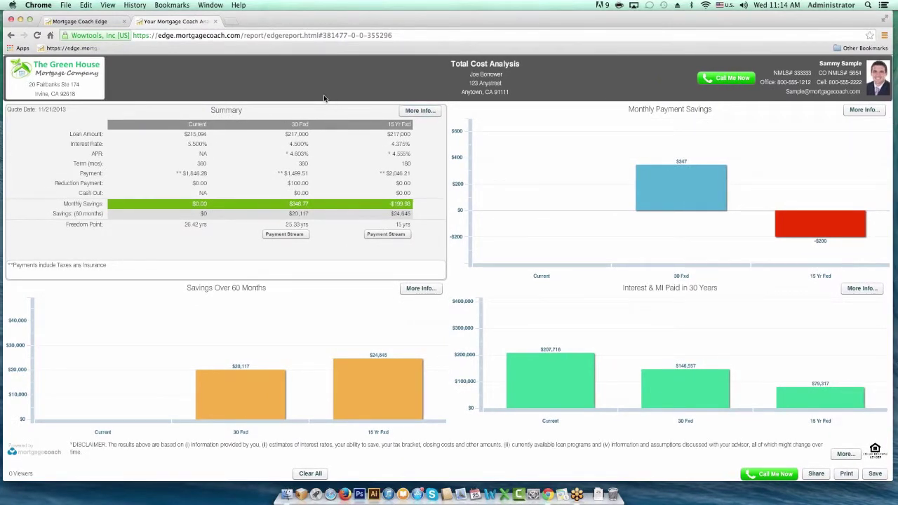
left_click(99, 23)
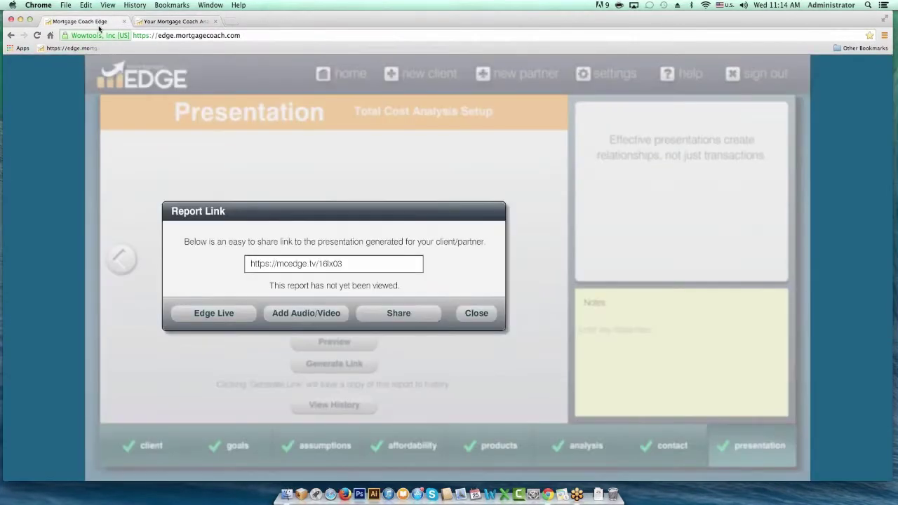
- Dismiss the report link and move through the 30 Fxd product setup to Monthly Costs
left_click(476, 313)
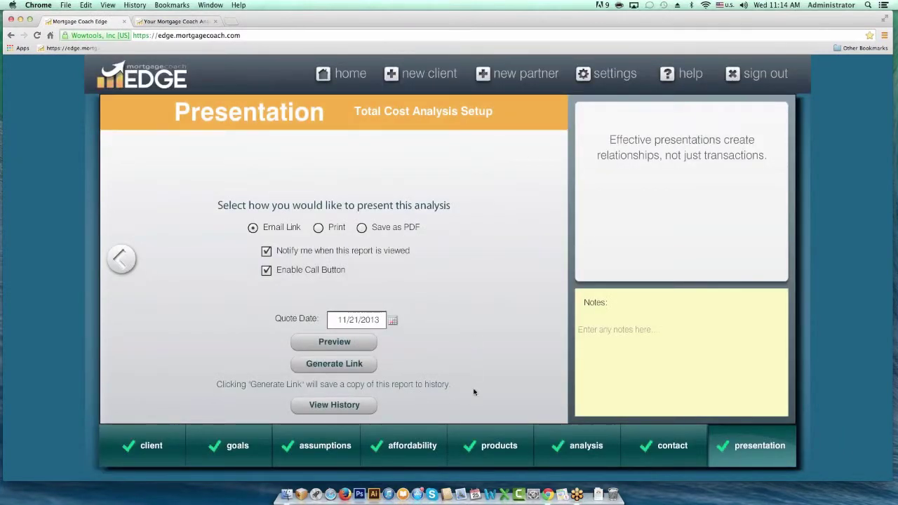
mouse_move(475, 445)
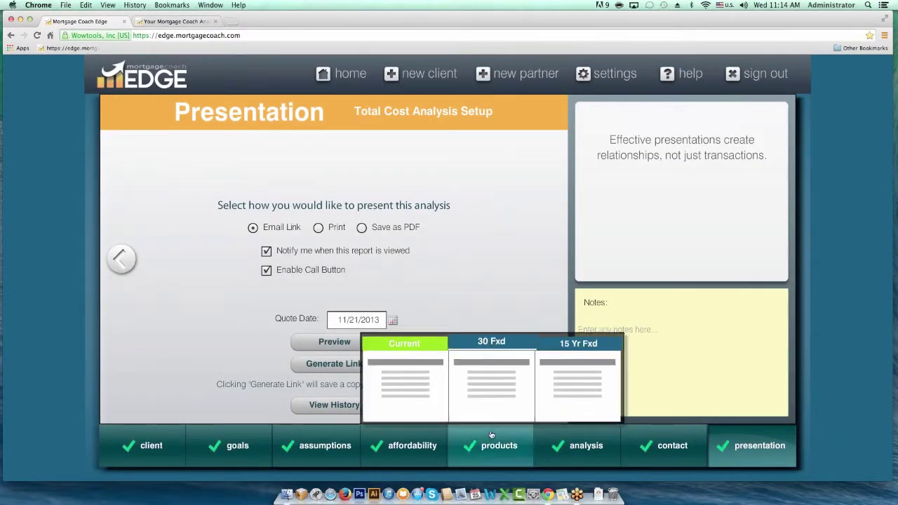
left_click(568, 377)
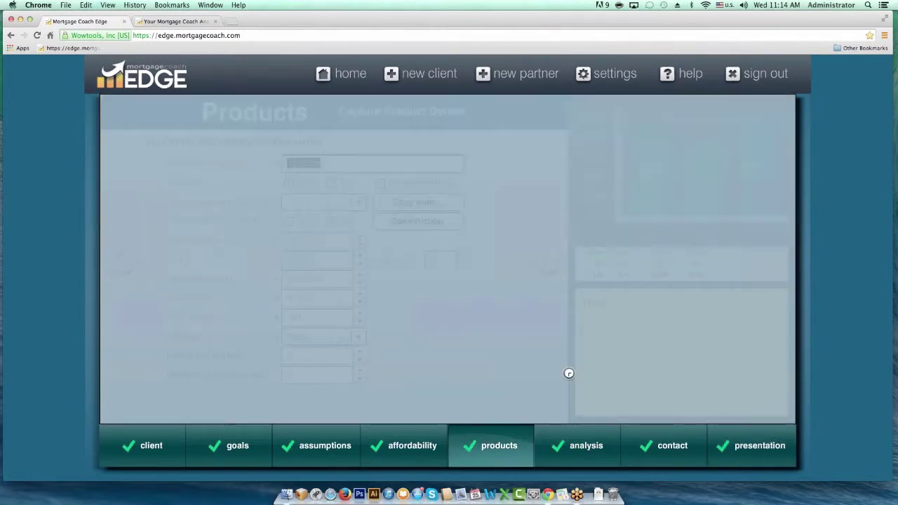
left_click(121, 258)
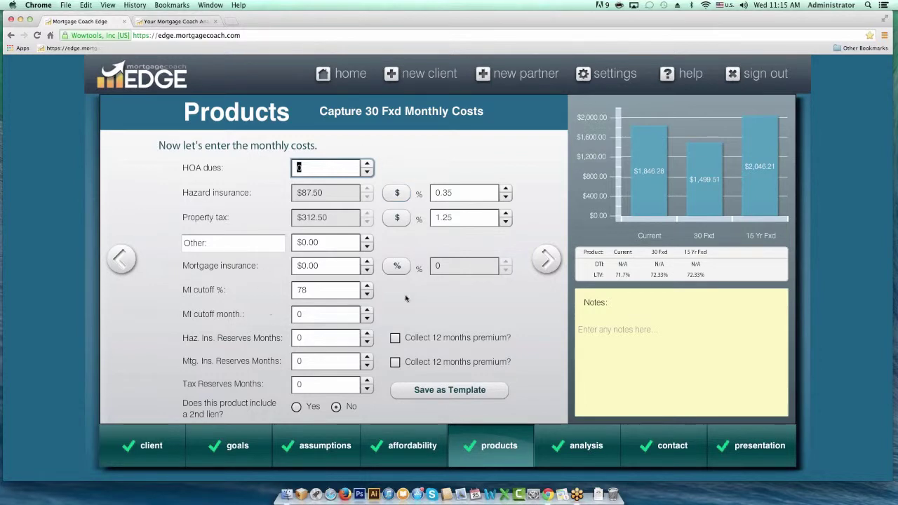
left_click(122, 259)
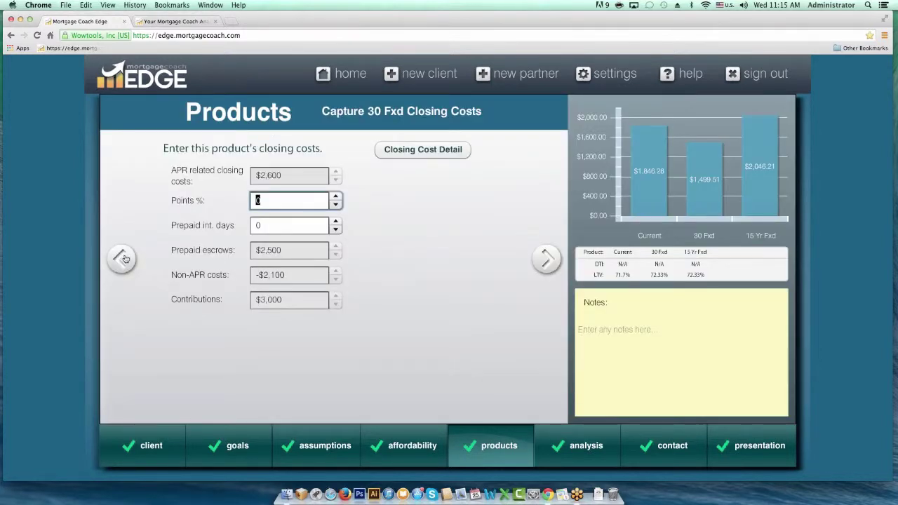
left_click(122, 259)
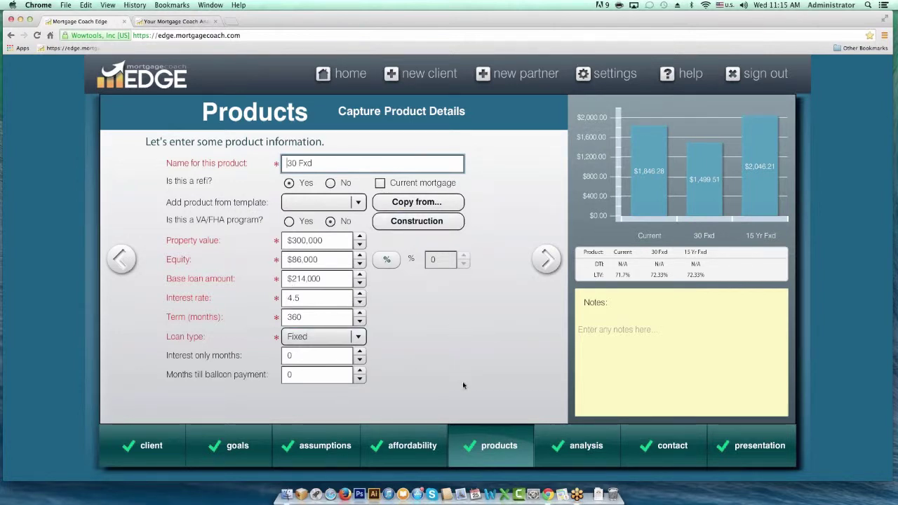
left_click(546, 259)
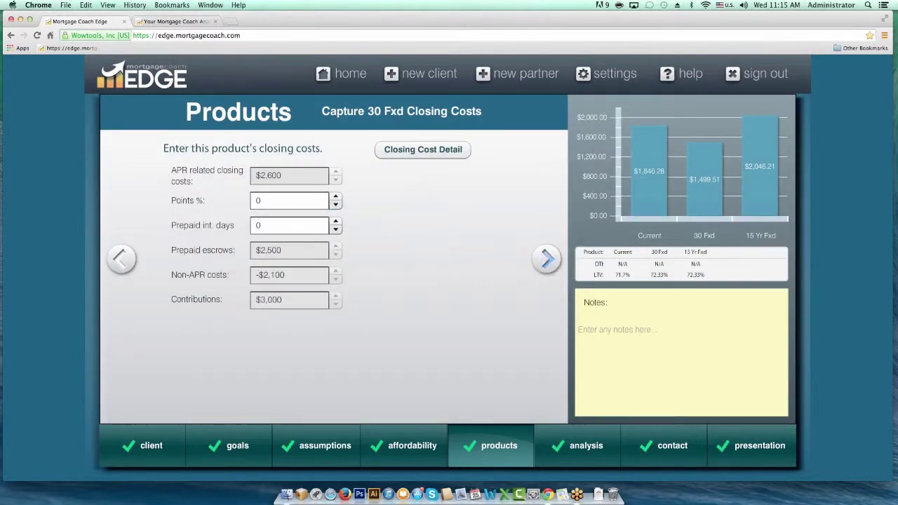
left_click(545, 259)
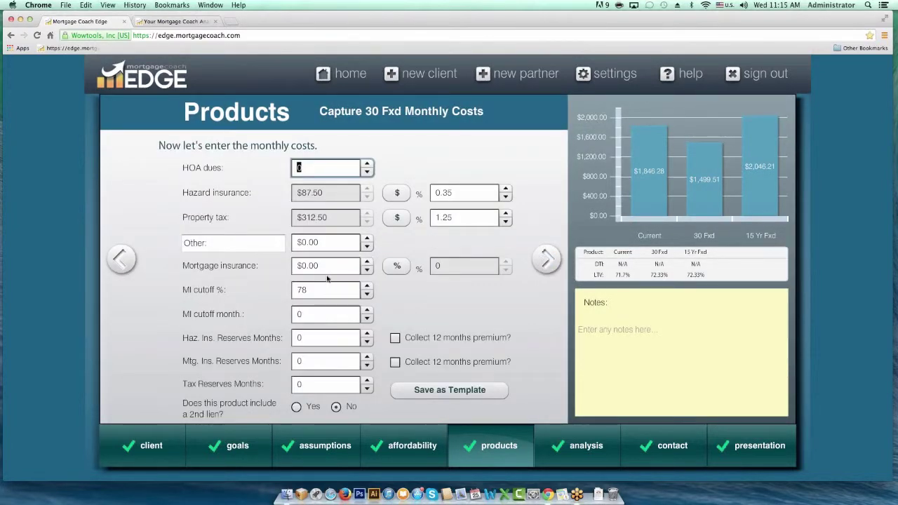
- Set hazard and tax reserves to 2 months and tick Collect 12 months premium
left_click(305, 338)
type("2")
key("Tab")
key("Tab")
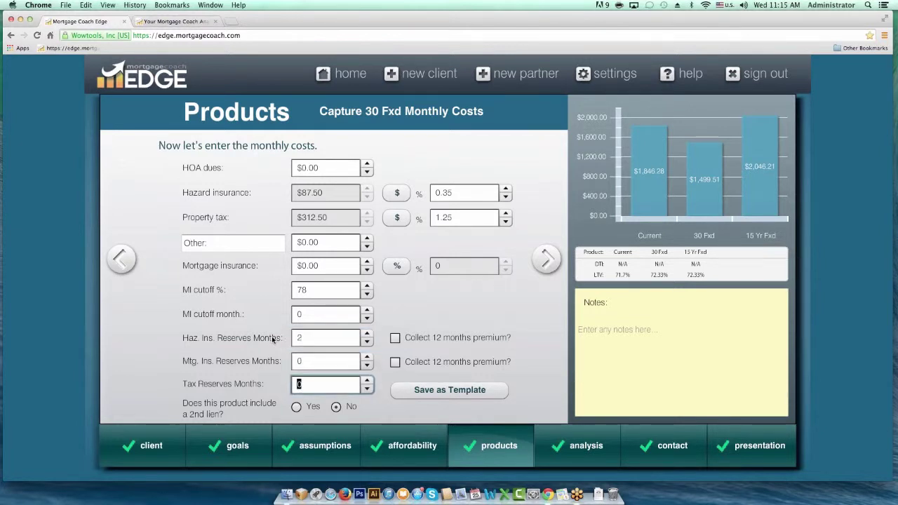
key("Tab")
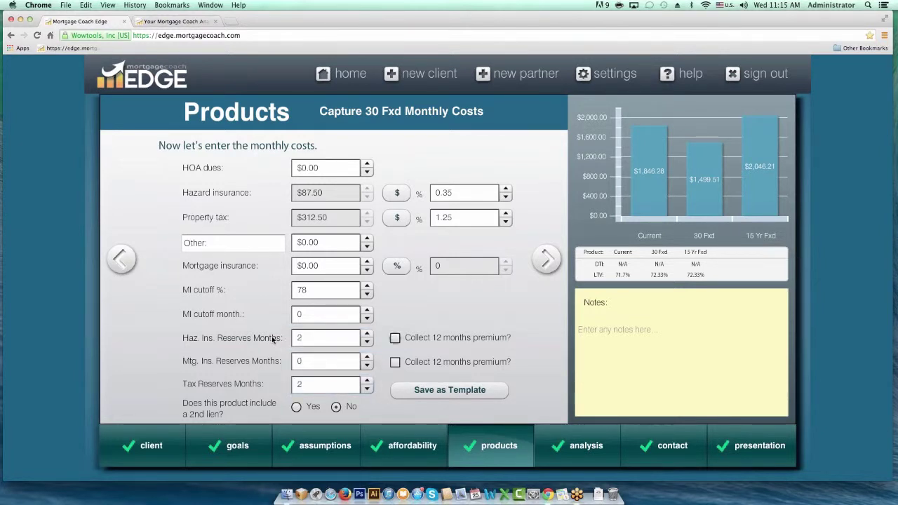
left_click(394, 340)
- Save the 30 Fxd product as template '30 Fxd Success' and start a new client
left_click(449, 390)
left_click(329, 269)
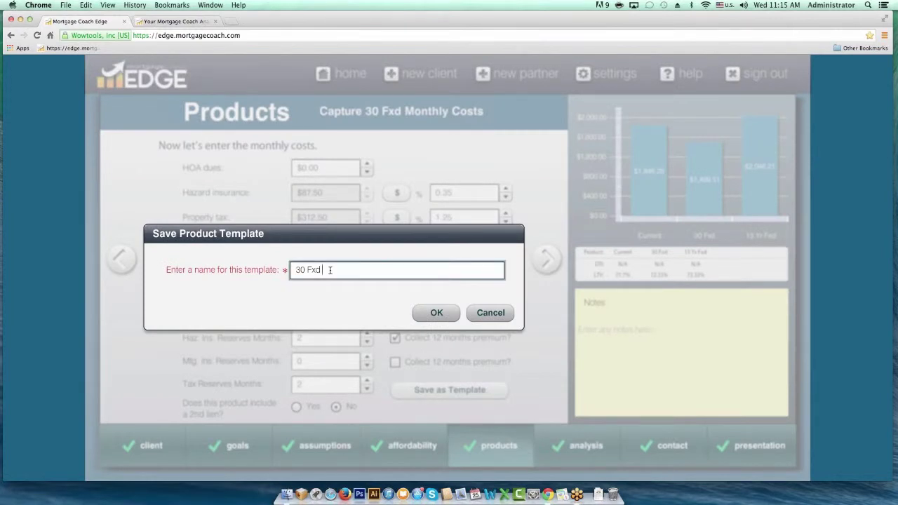
type("Success")
left_click(437, 313)
left_click(444, 298)
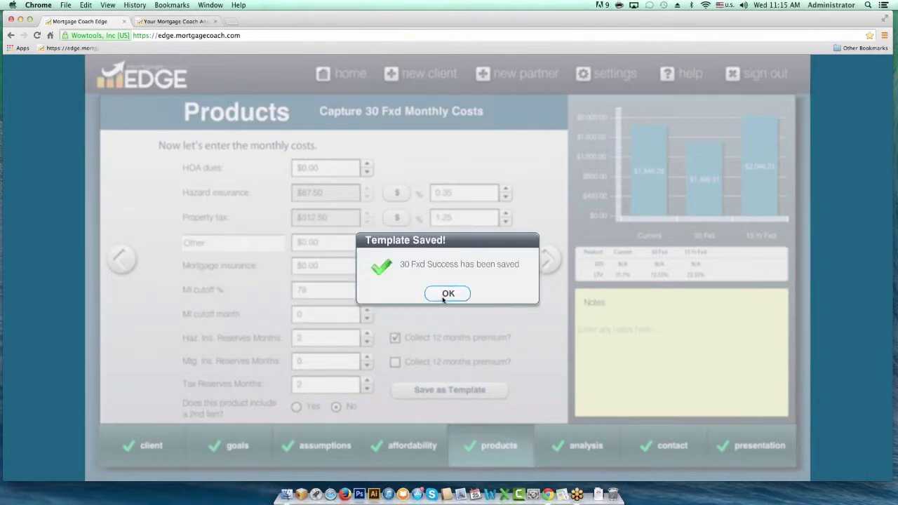
left_click(414, 73)
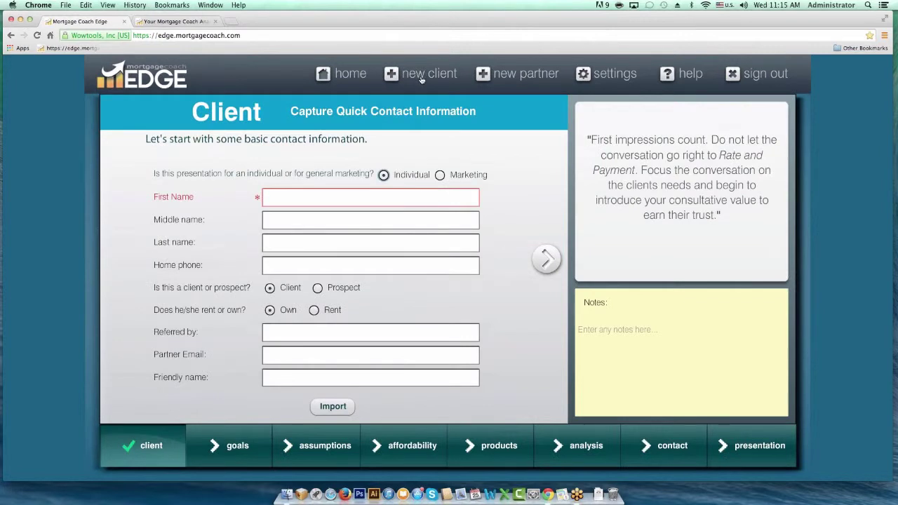
- Enter 'sample' as the new client's first name
left_click(342, 195)
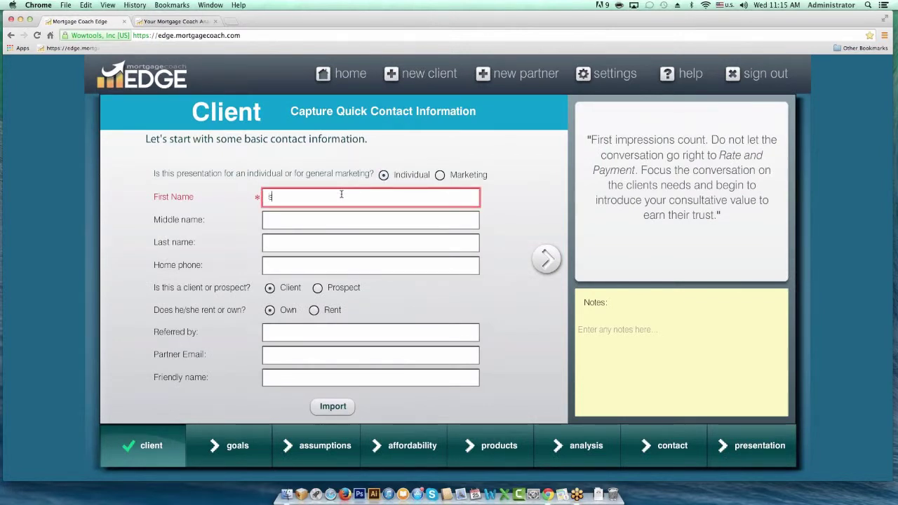
type("sample")
key("Tab")
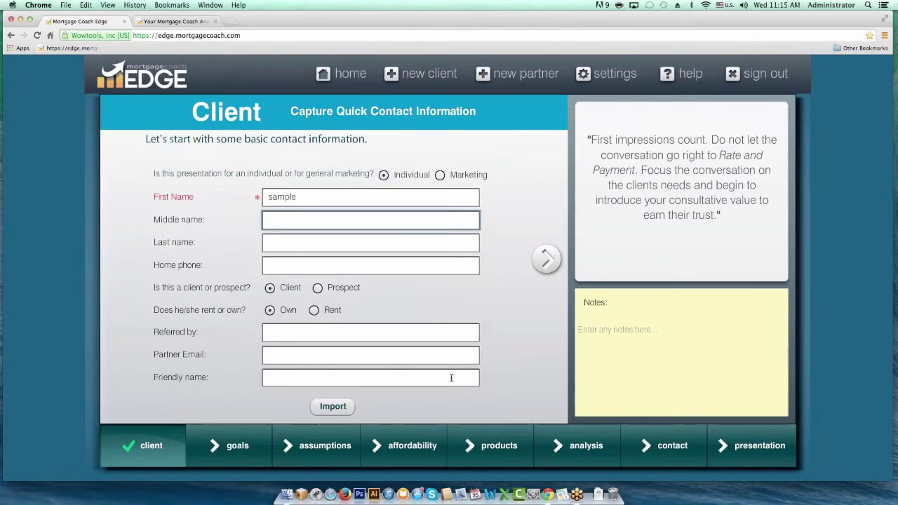
- Rename the client's product to '30 Fixed' with a $350,000 purchase price
left_click(495, 446)
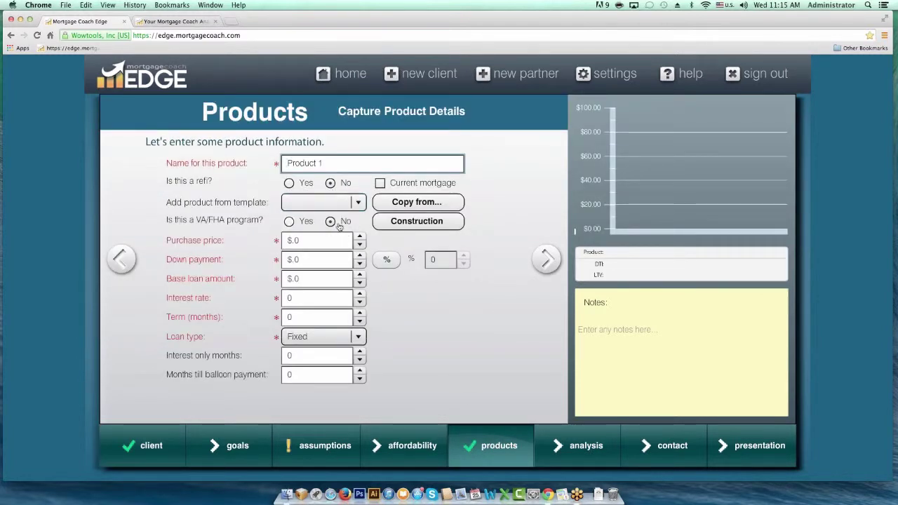
left_click(357, 204)
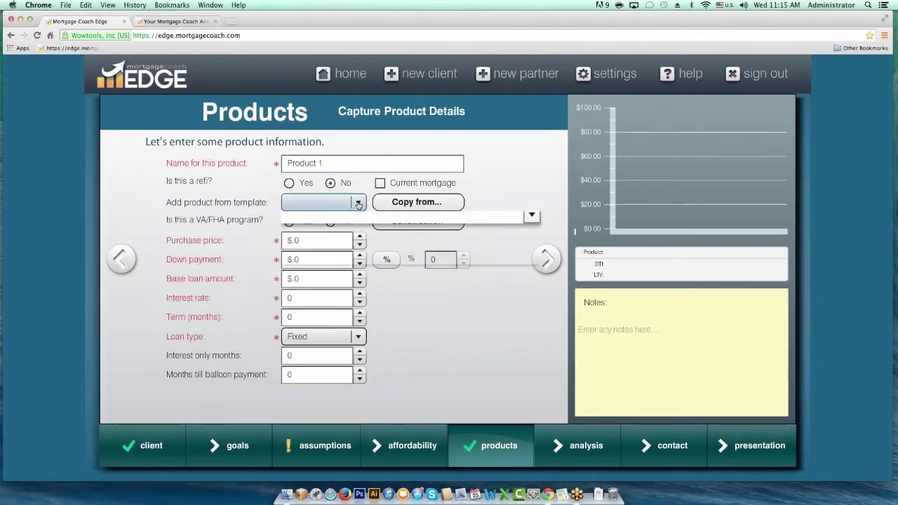
left_click(358, 204)
left_click_drag(324, 163, 188, 159)
type("30 Fixed")
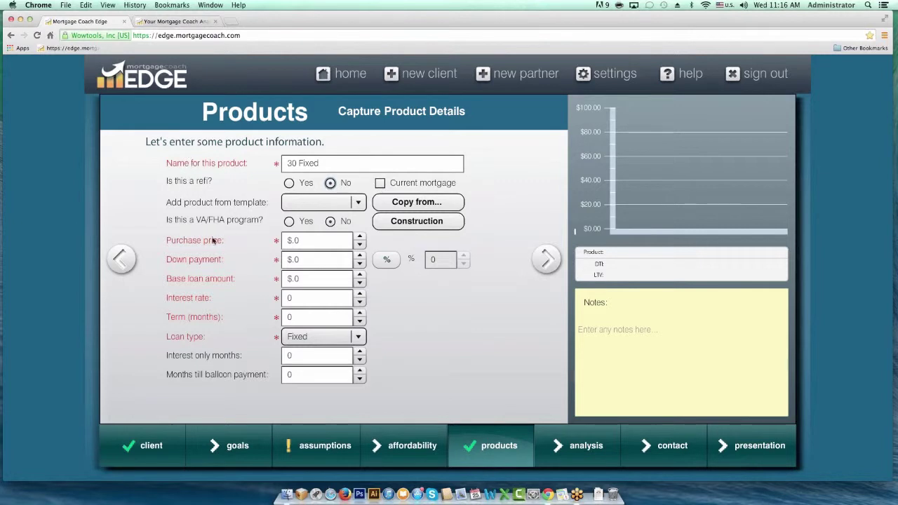
left_click(292, 242)
type("350,000")
key("Tab")
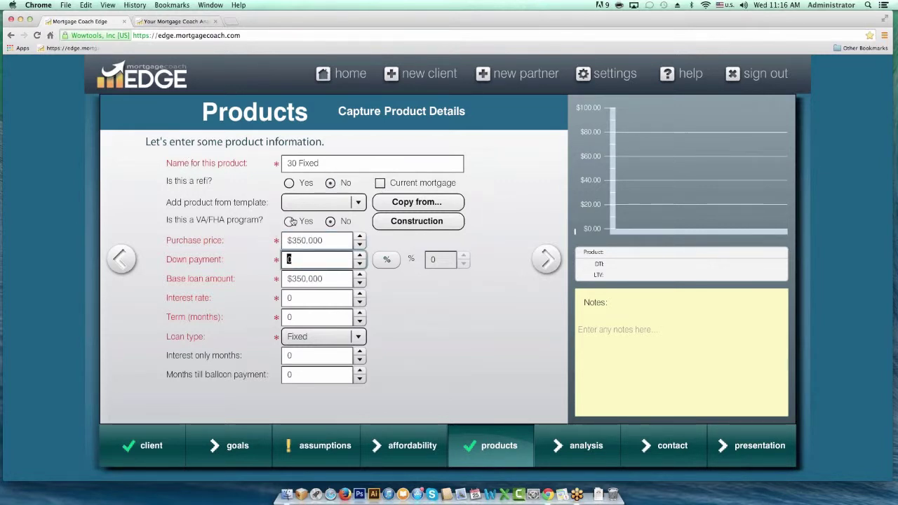
left_click(359, 203)
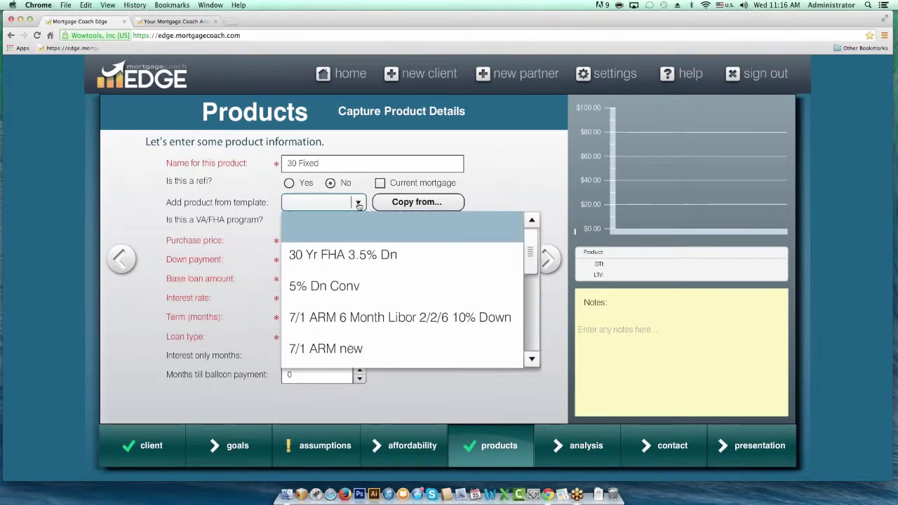
- Apply the 30 Fxd Success template to 30 Fixed and check its interest rate and term
left_click_drag(531, 251, 530, 329)
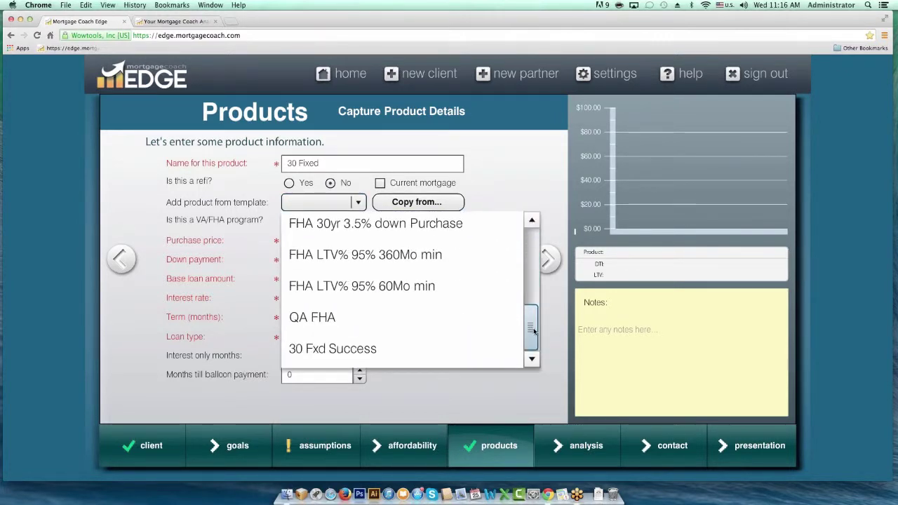
left_click(359, 353)
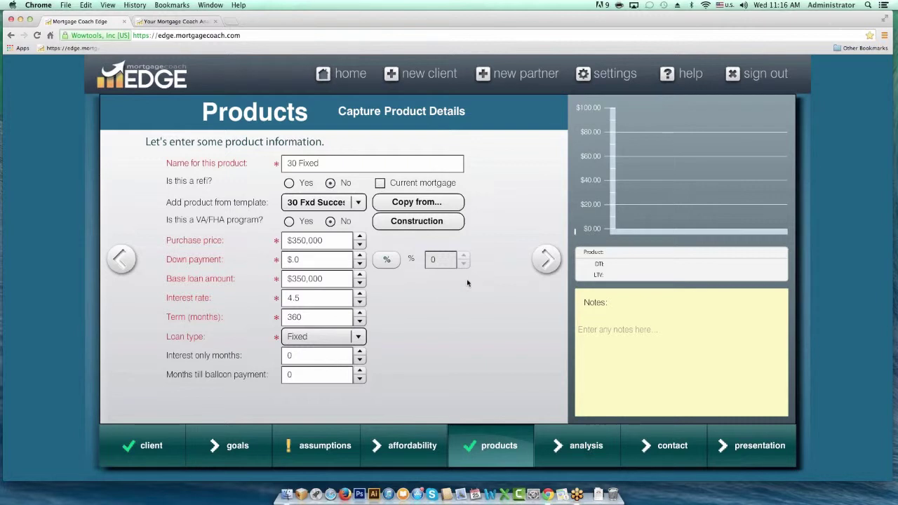
left_click(306, 296)
double_click(306, 296)
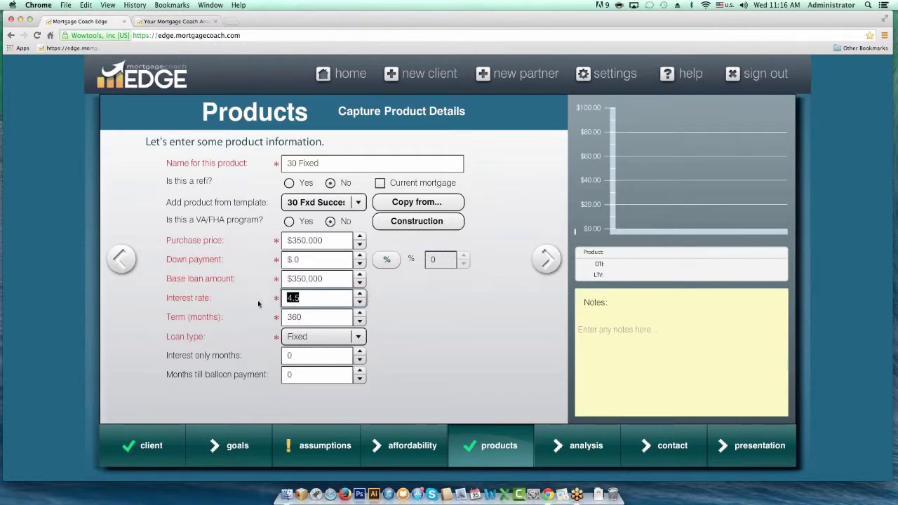
key("Tab")
left_click(545, 261)
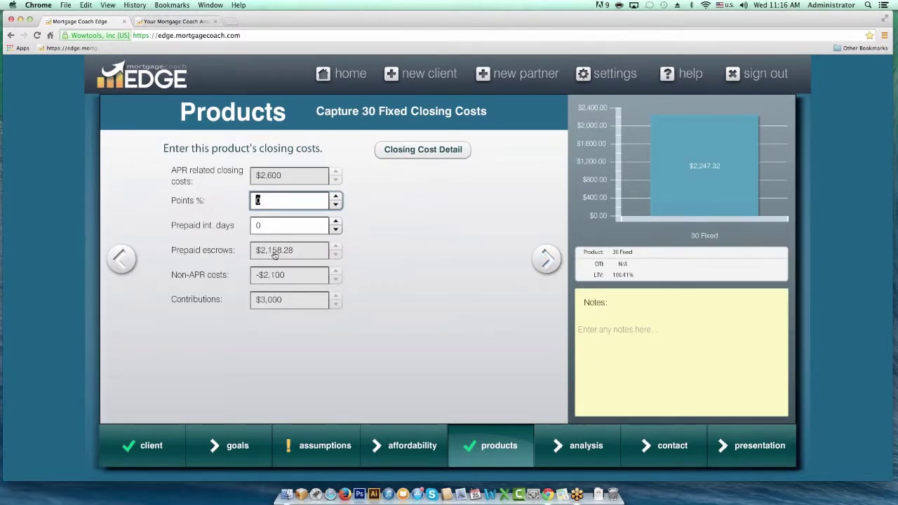
- Check the 30 Fixed monthly costs, then view the itemized closing cost details
left_click(547, 259)
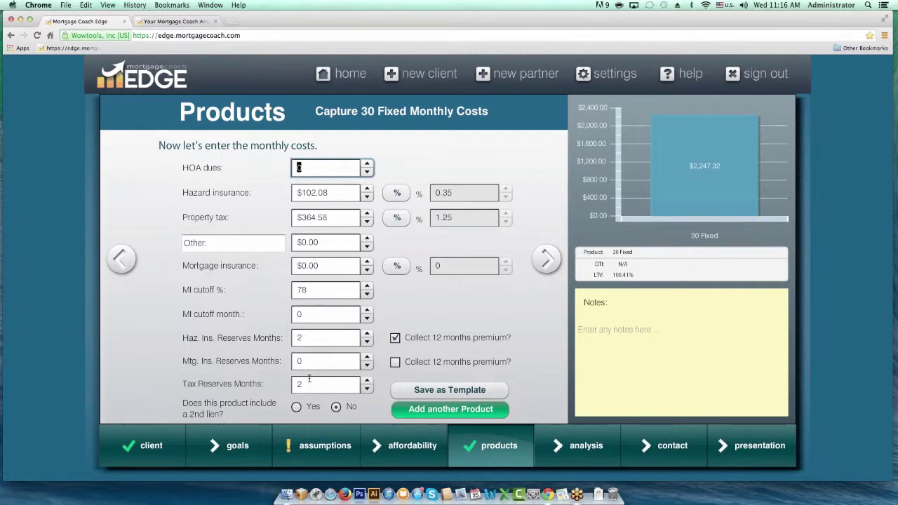
left_click(122, 257)
left_click(422, 153)
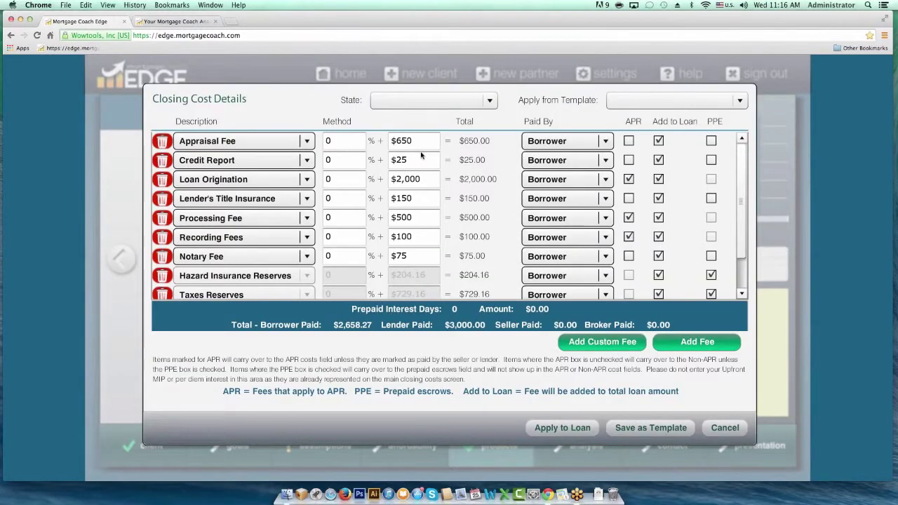
- Change the Loan Origination fee to 3000 and dismiss the fee limit tip
left_click(426, 179)
left_click_drag(426, 178, 352, 178)
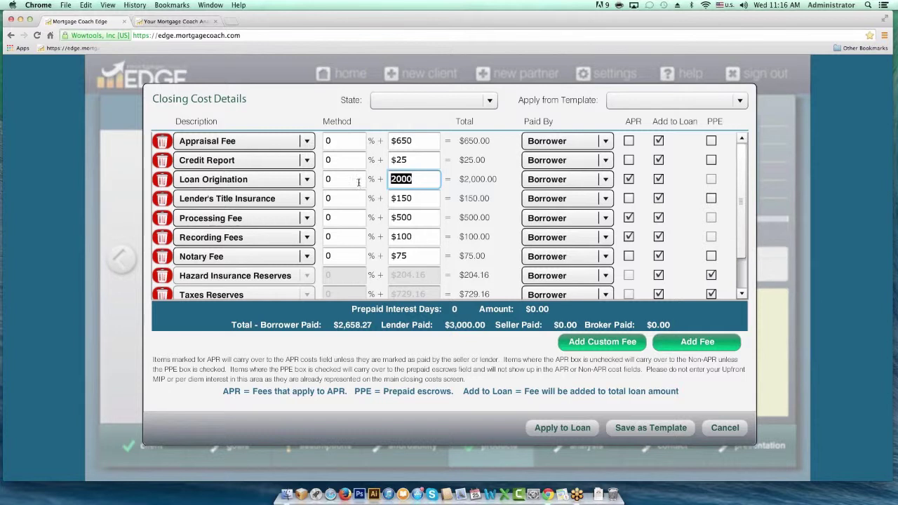
type("3000")
key("Tab")
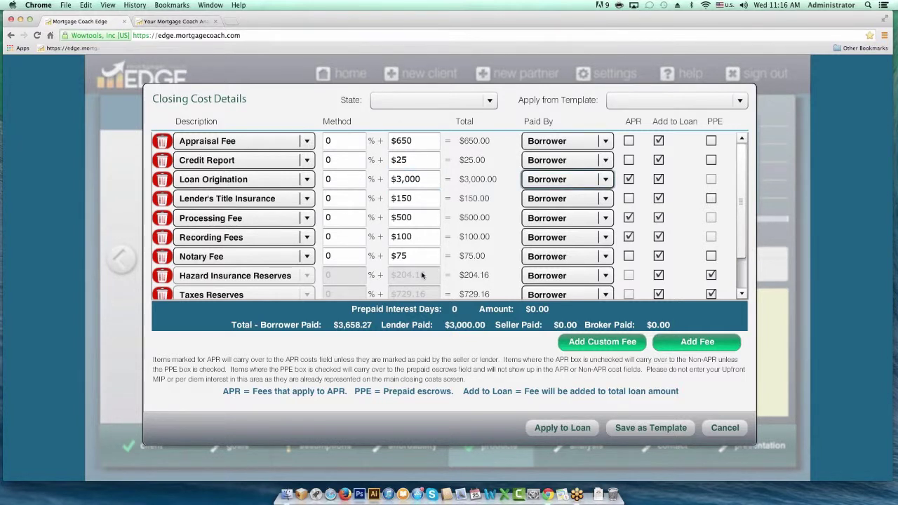
left_click(564, 428)
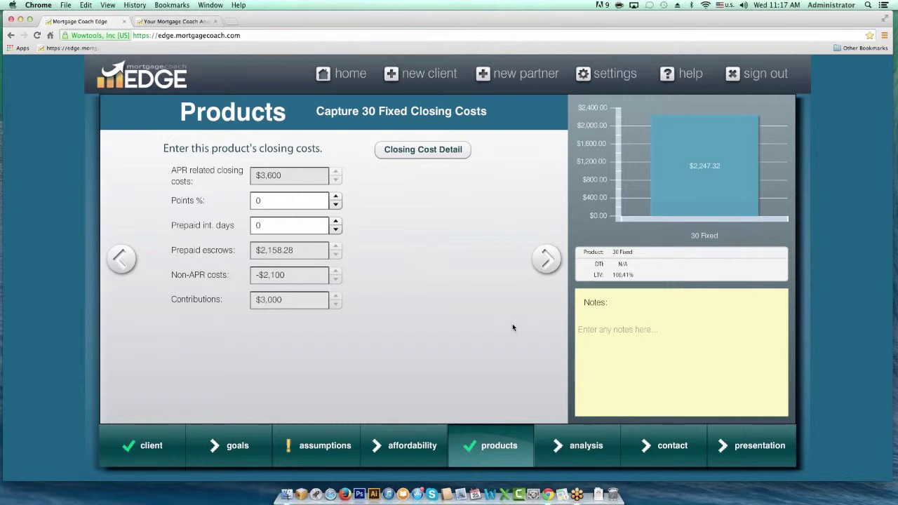
- Move from the 30 Fixed monthly costs to the Analysis Summary
left_click(547, 261)
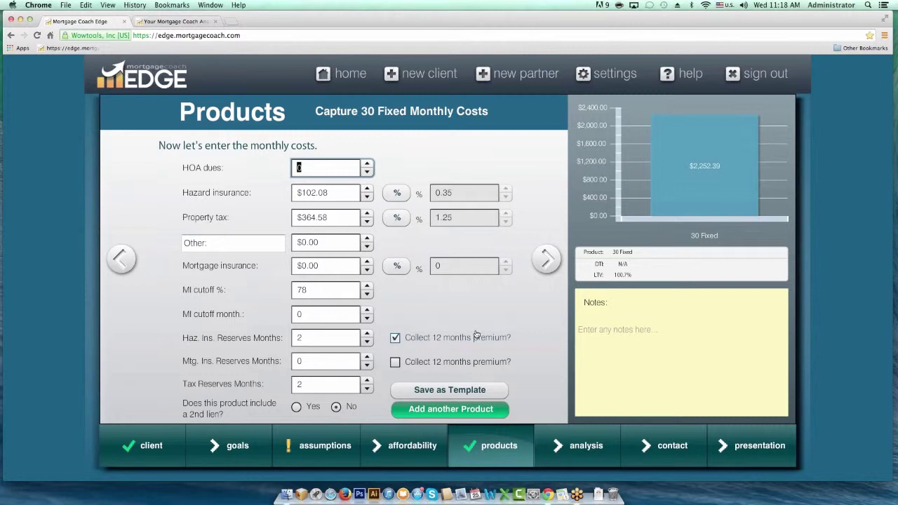
left_click(572, 462)
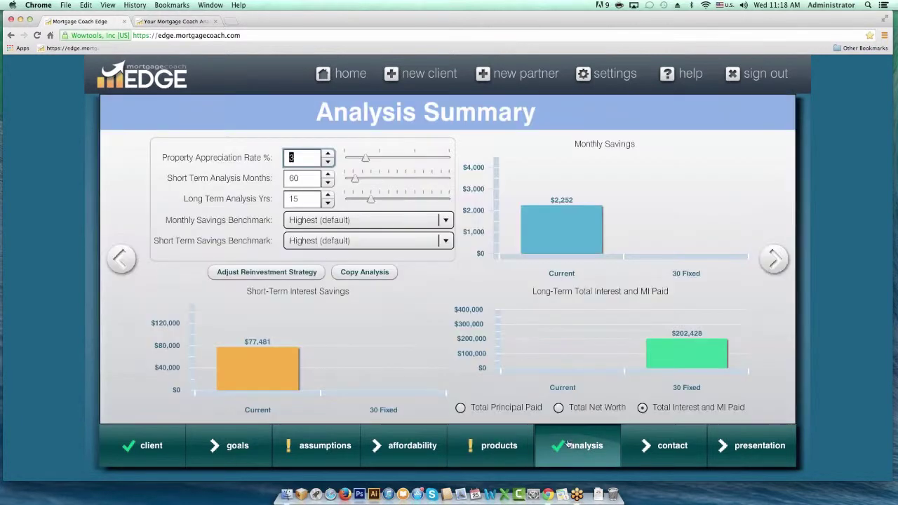
- Open Adjust Reinvestment Strategy from the Analysis Summary
left_click(264, 277)
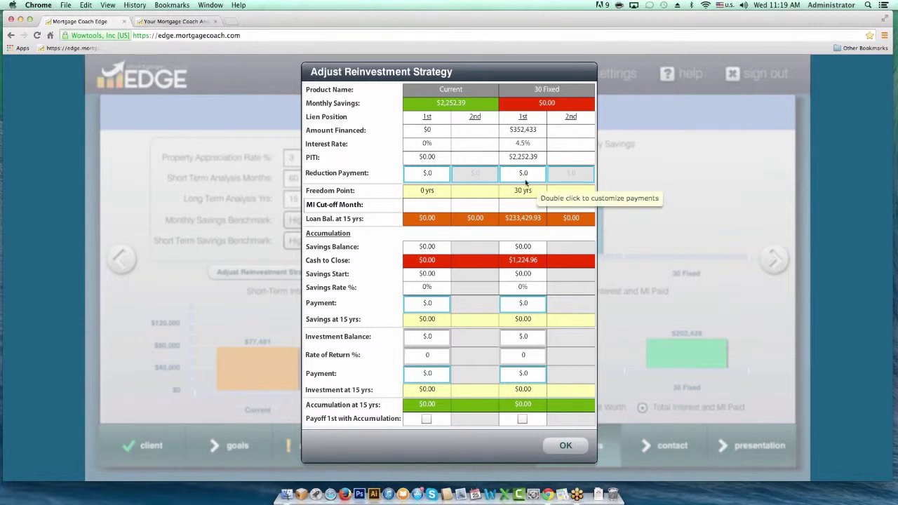
- Try a 100.00 month-1 reduction payment for 30 Fixed, then cancel it
double_click(524, 173)
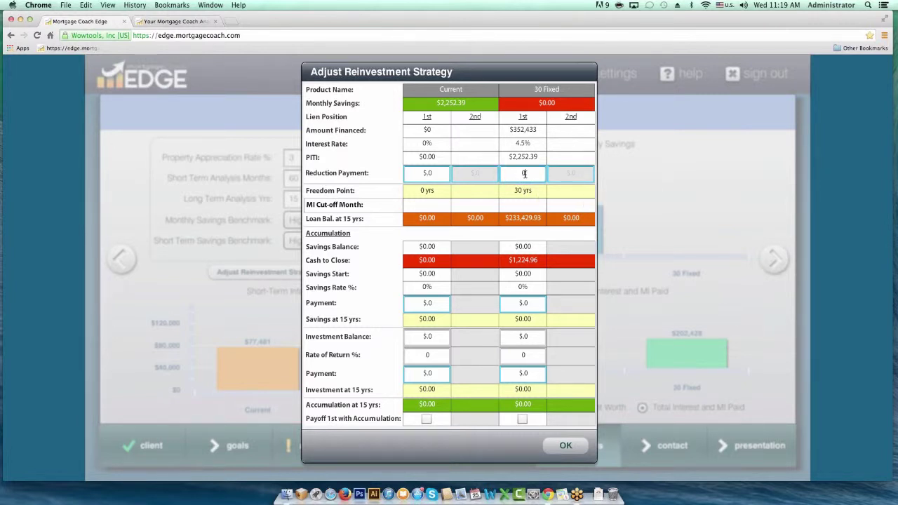
double_click(525, 174)
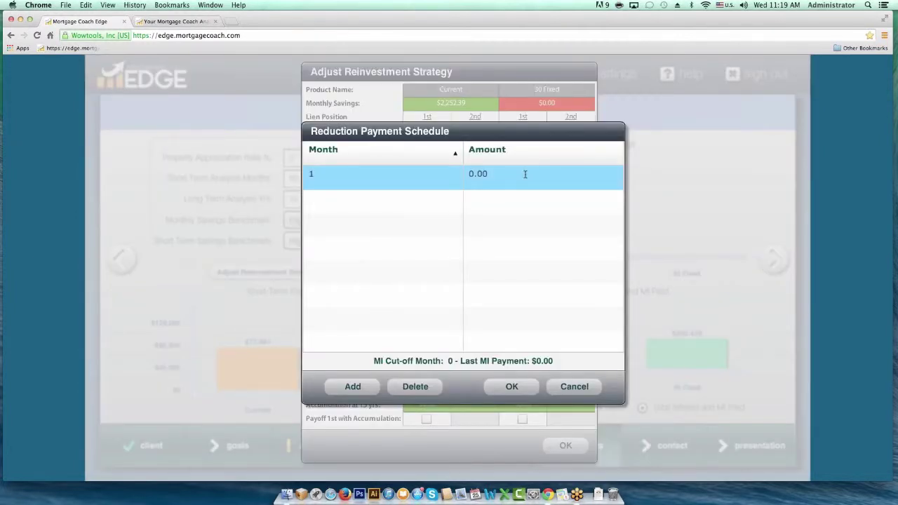
double_click(499, 176)
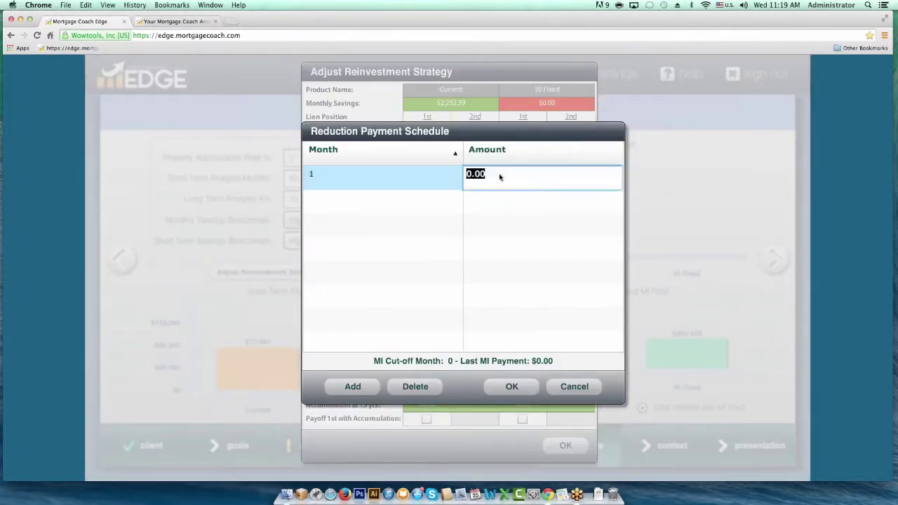
type("100")
key("Tab")
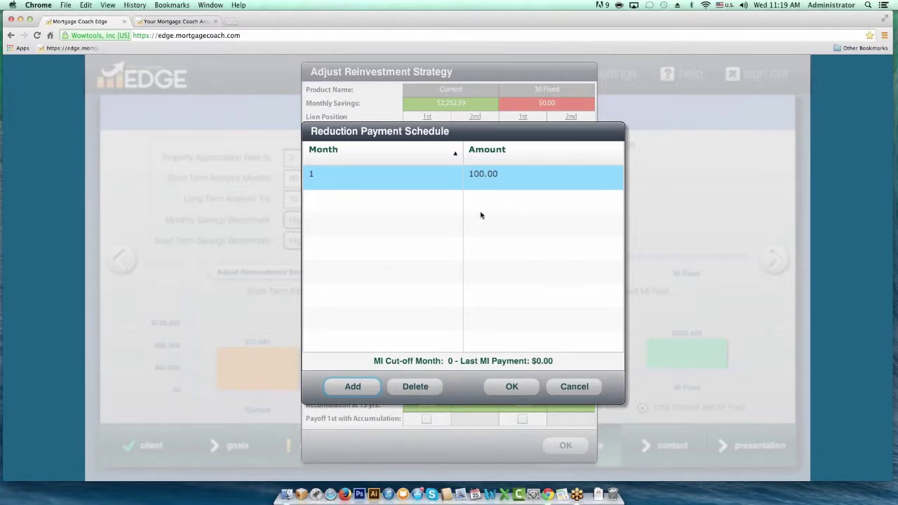
left_click(573, 395)
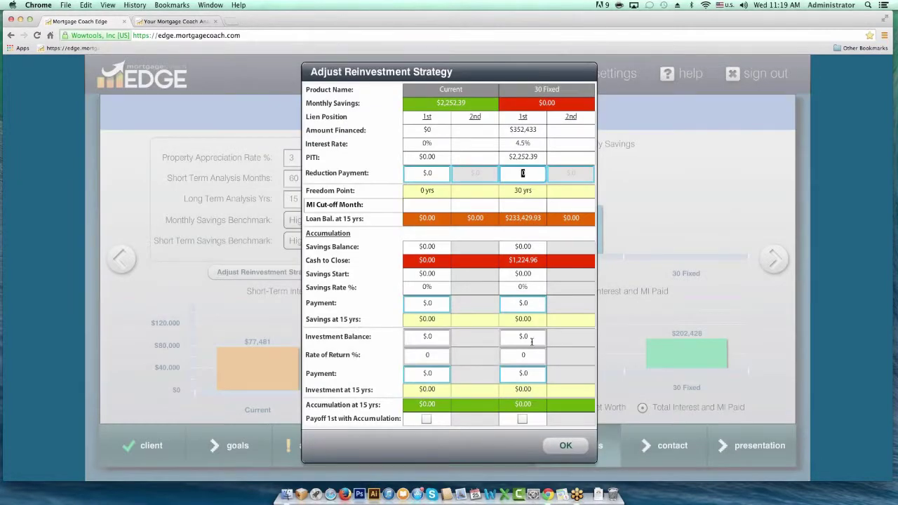
left_click(564, 445)
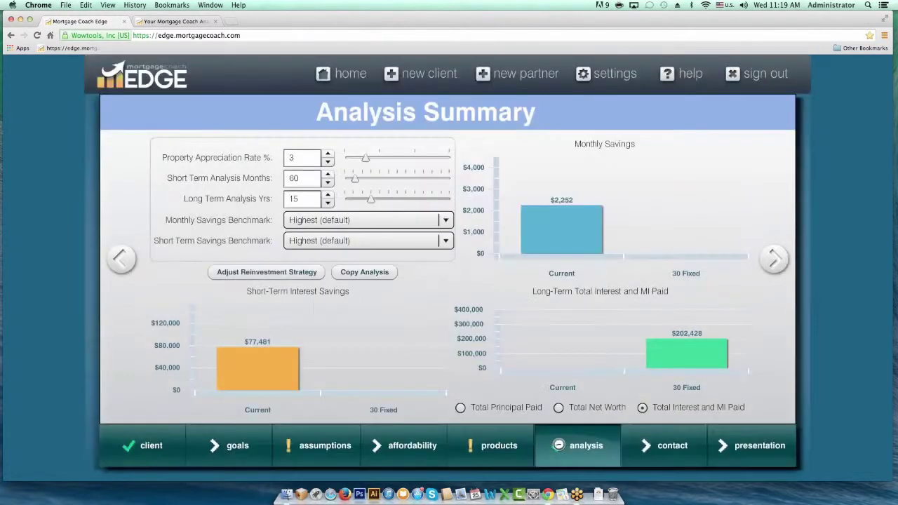
- Switch the 30 Fixed mortgage insurance to a percentage and enter 78
left_click(491, 446)
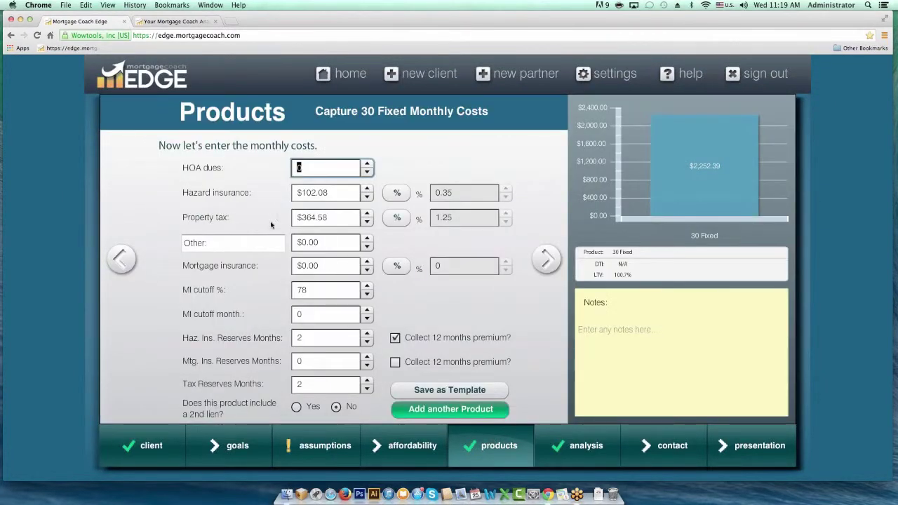
left_click(397, 267)
double_click(444, 265)
type("78")
key("Tab")
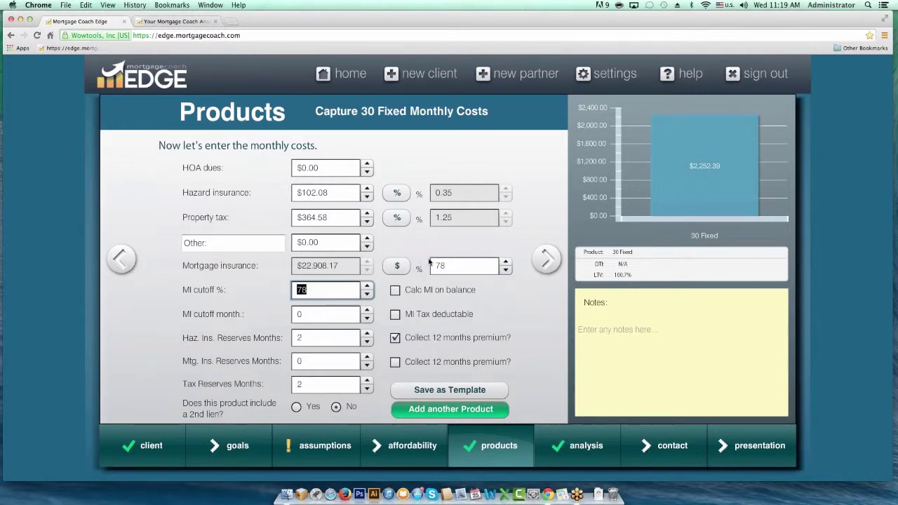
- Review the reinvestment strategy's MI cut-off month 134 and reduction schedule, then close it
left_click(547, 260)
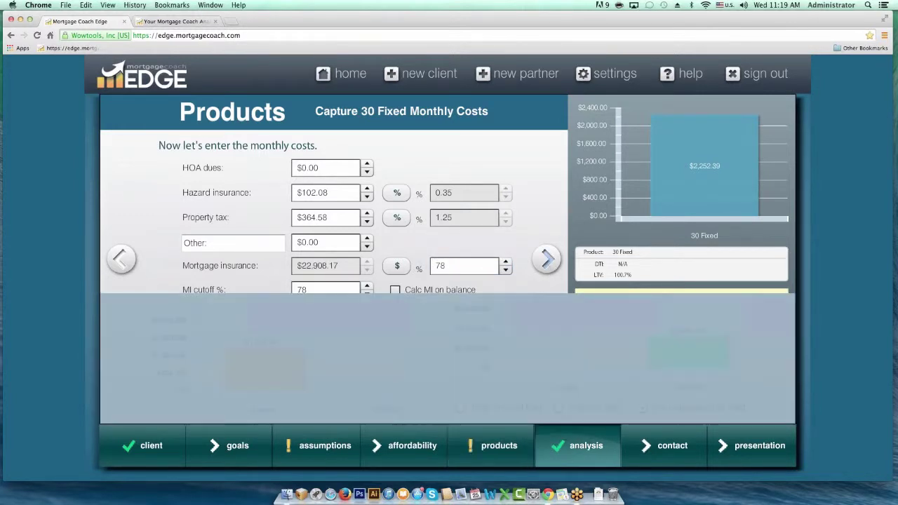
left_click(288, 272)
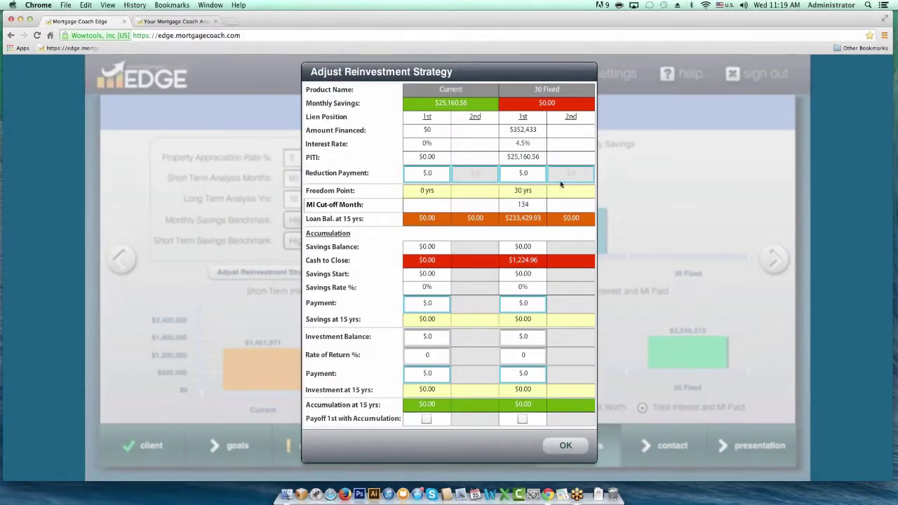
left_click_drag(527, 204, 514, 204)
left_click(526, 175)
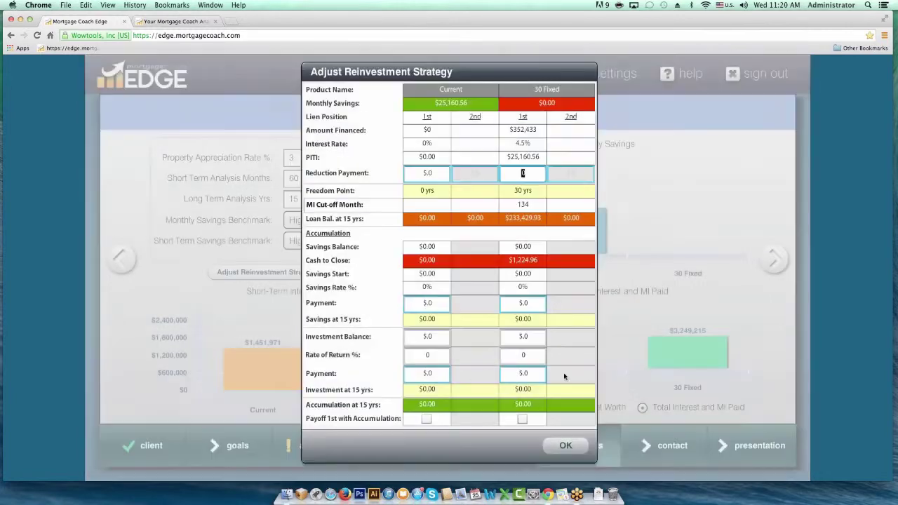
left_click(572, 387)
left_click(566, 446)
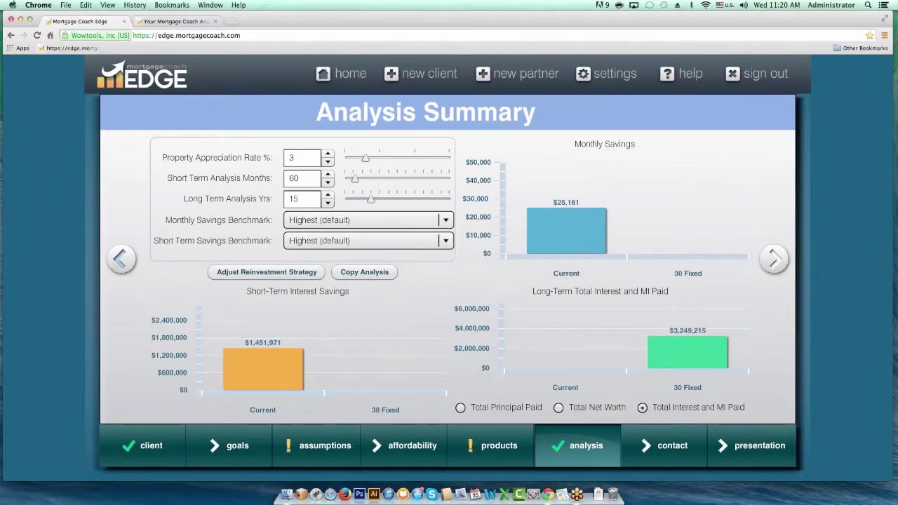
- Correct the 30 Fixed mortgage insurance to 0.9% and return to the Analysis Summary
left_click(119, 260)
left_click(457, 265)
type("0.9")
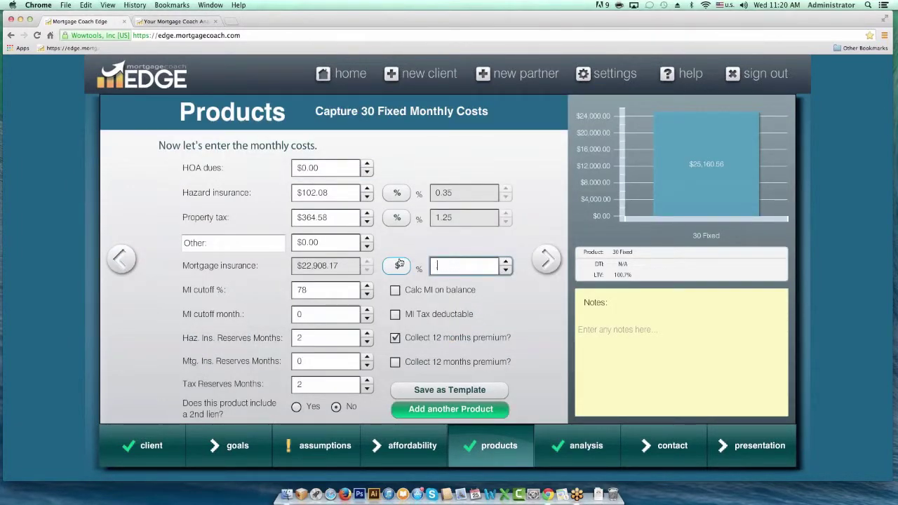
key("Tab")
left_click(546, 259)
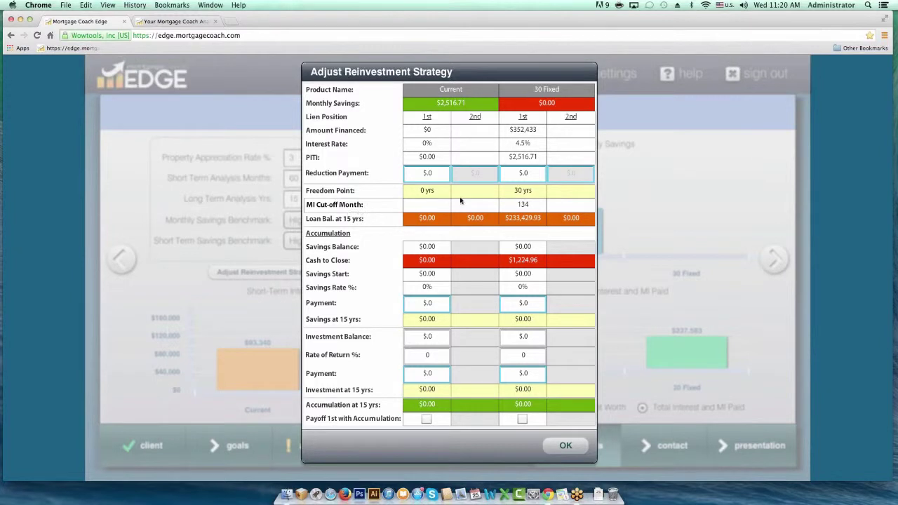
- Set a 100.00 reduction payment for 30 Fixed starting month 1
left_click(530, 173)
left_click(530, 173)
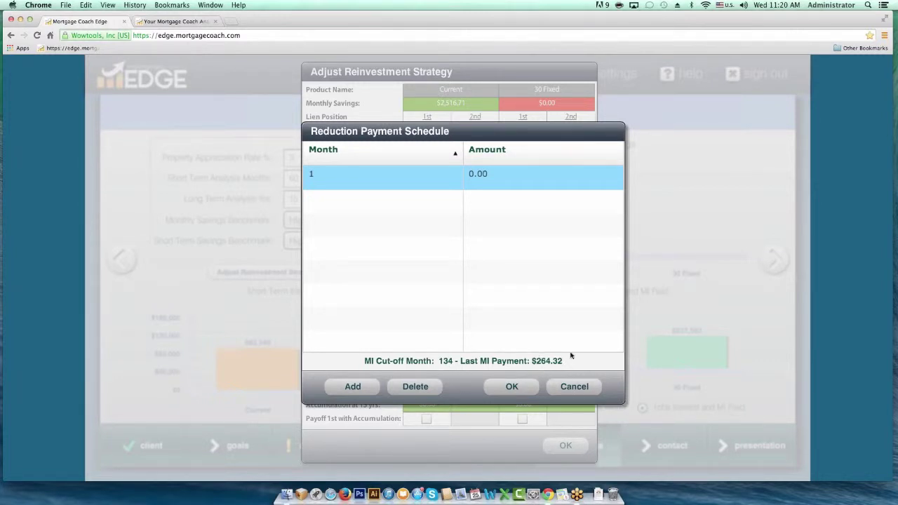
left_click(486, 177)
type("100")
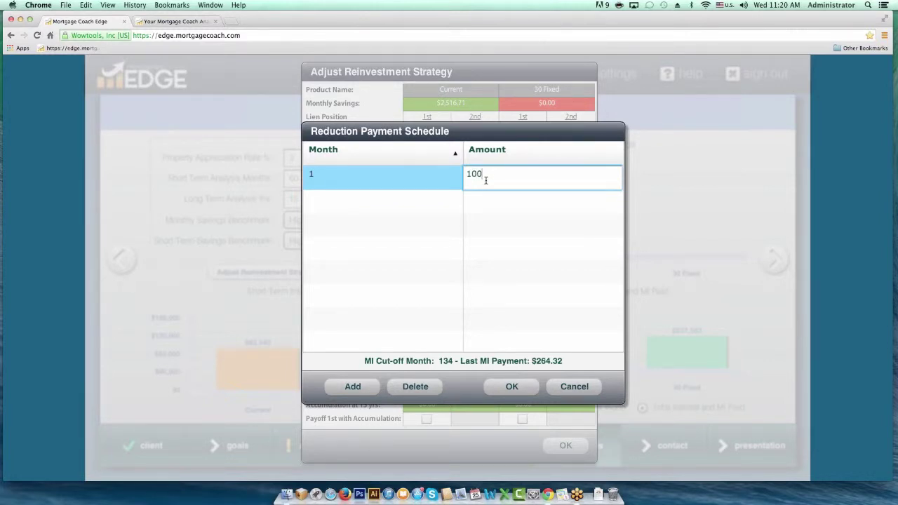
key("Tab")
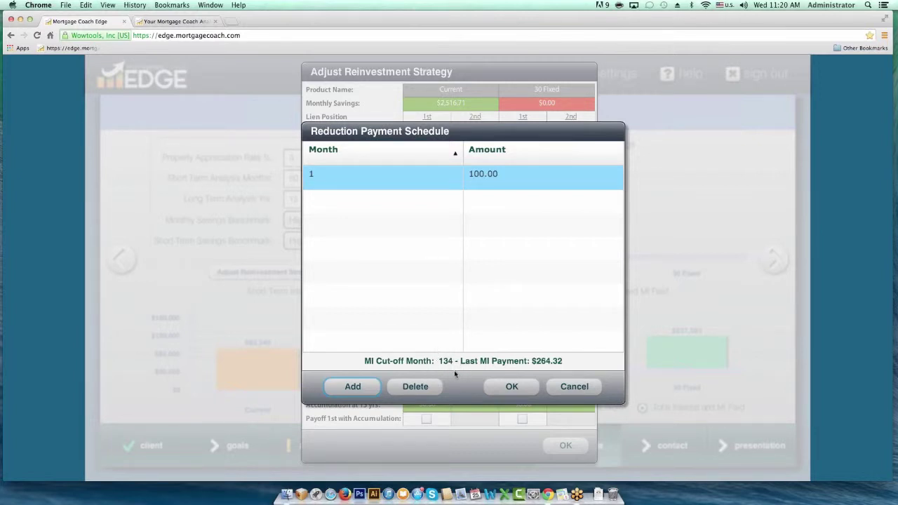
- Add a second schedule row paying 364.32 from month 135
left_click(330, 203)
left_click(350, 387)
left_click(362, 202)
type("135")
key("Tab")
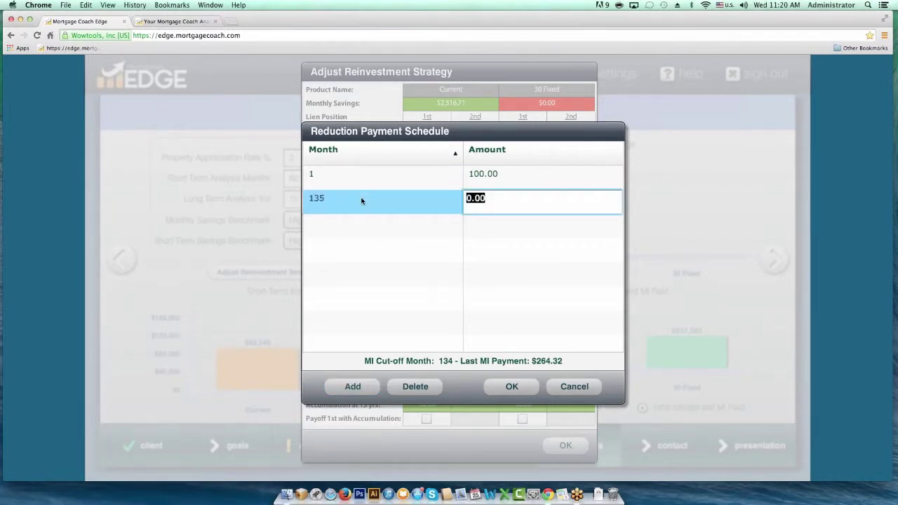
type("364.32")
key("Tab")
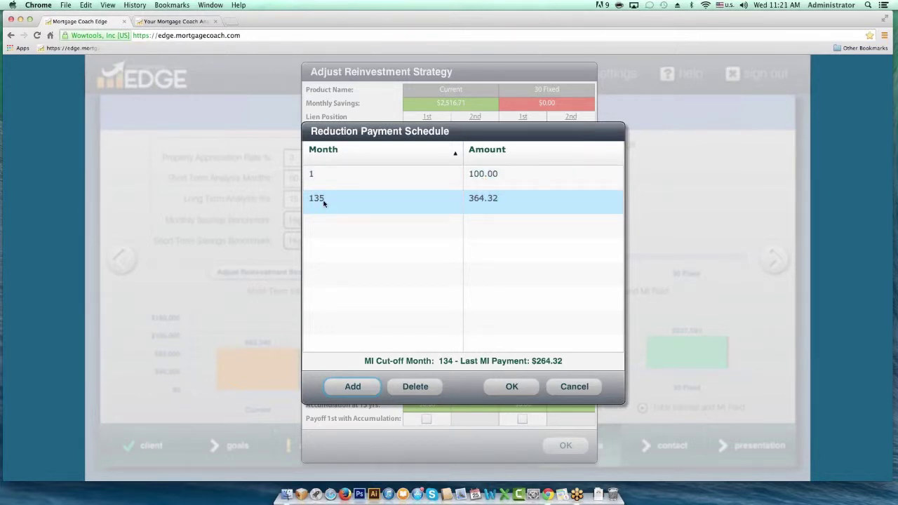
left_click(480, 209)
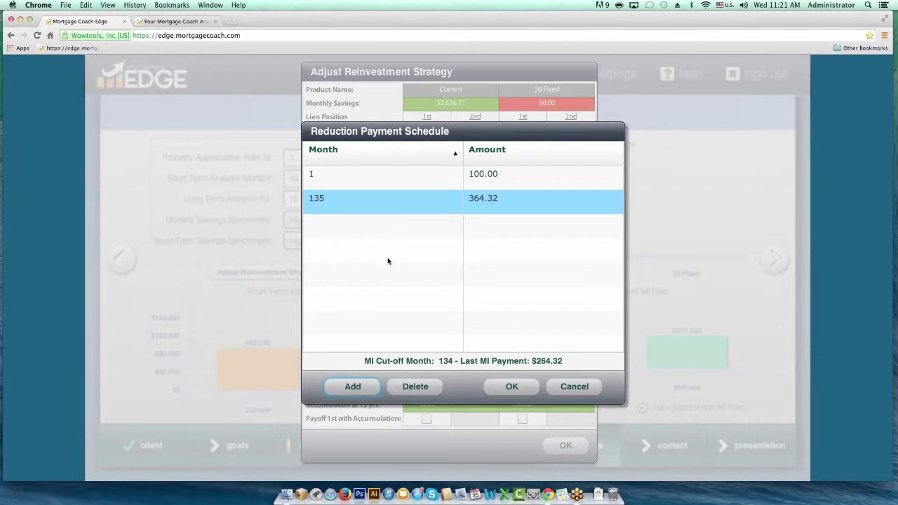
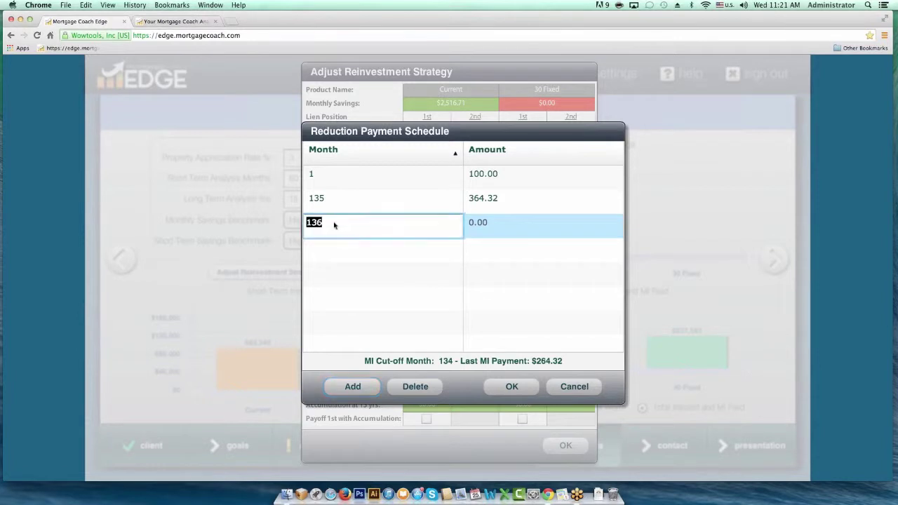
- Set the new reduction payment row to 10,000.00 at month 60
type("60")
key("Tab")
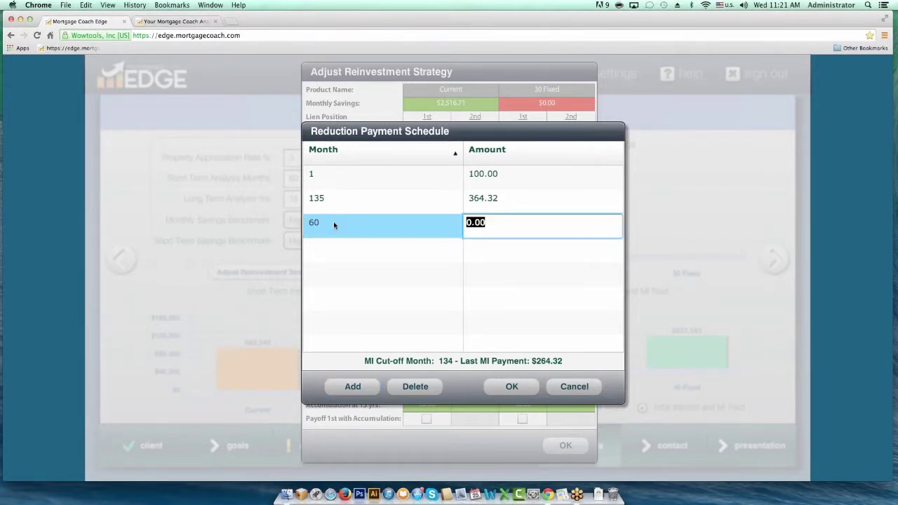
type("10000")
key("Tab")
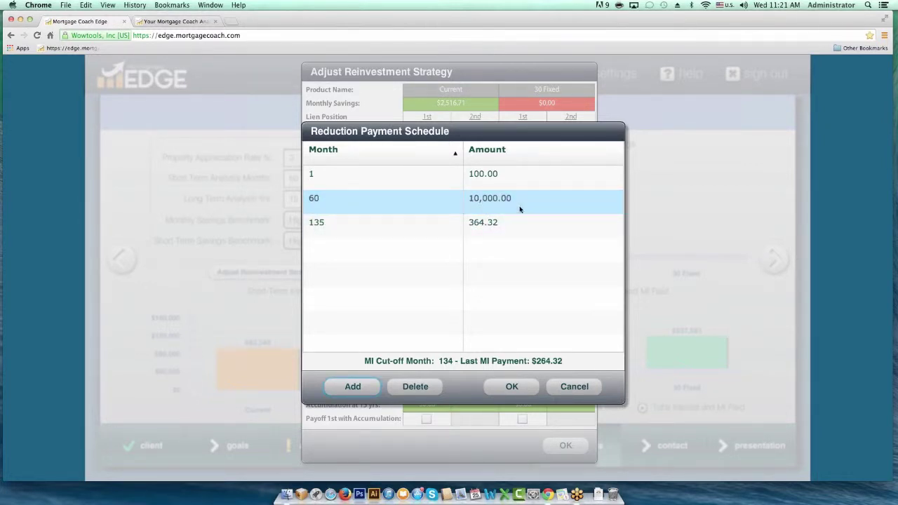
left_click(465, 194)
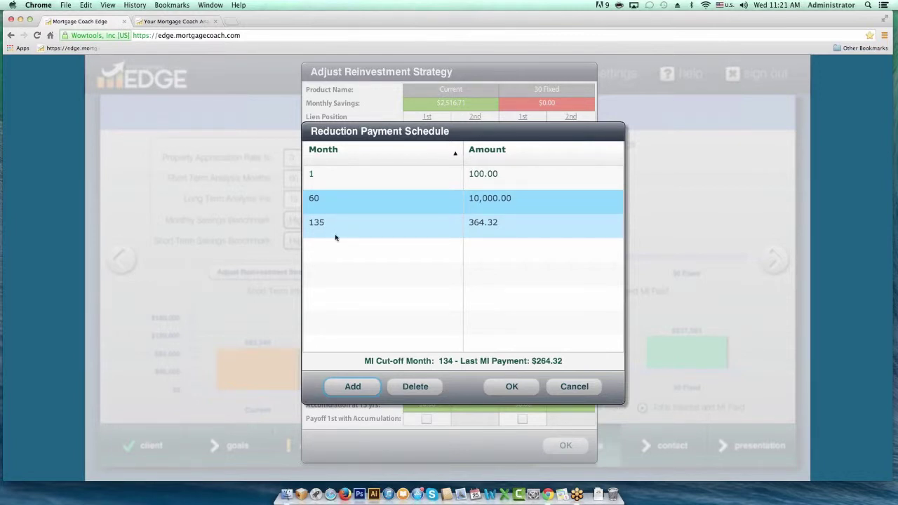
- Add a 100.00 payment at month 61 and apply the custom reduction schedule
left_click(349, 387)
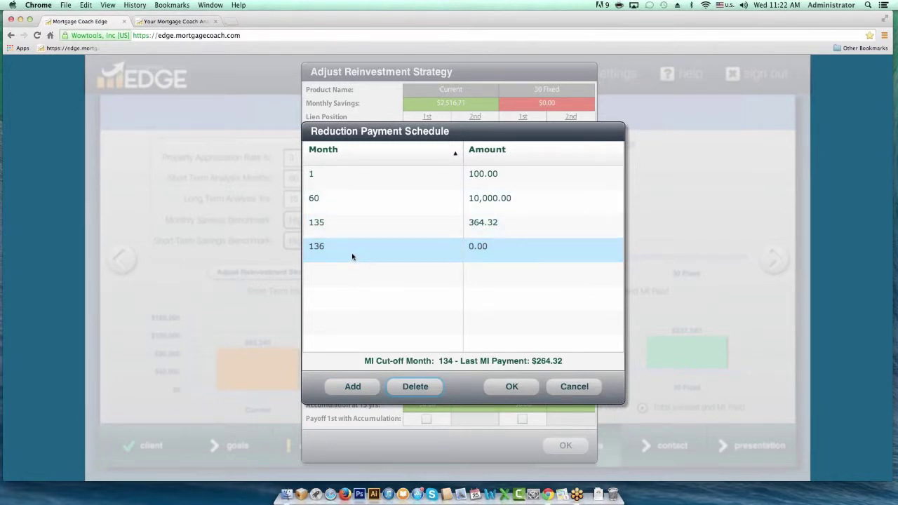
left_click(352, 251)
type("61")
key("Tab")
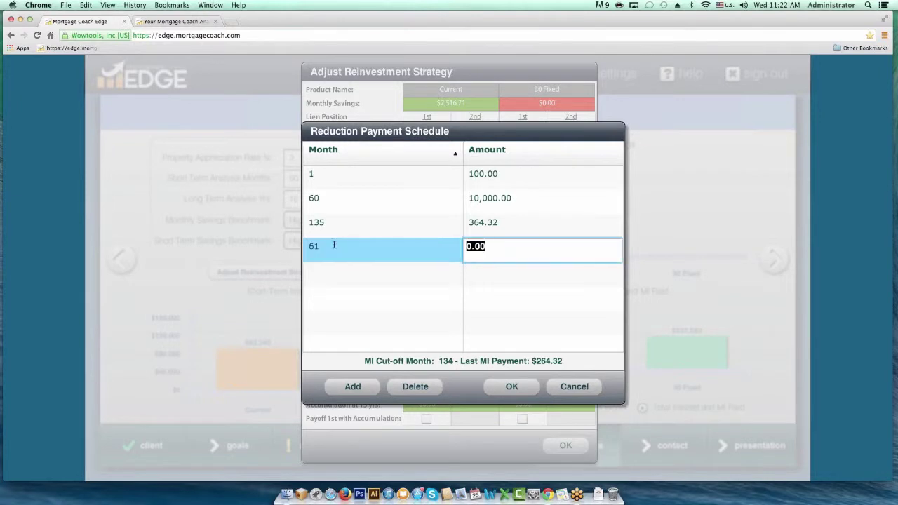
type("100")
key("Tab")
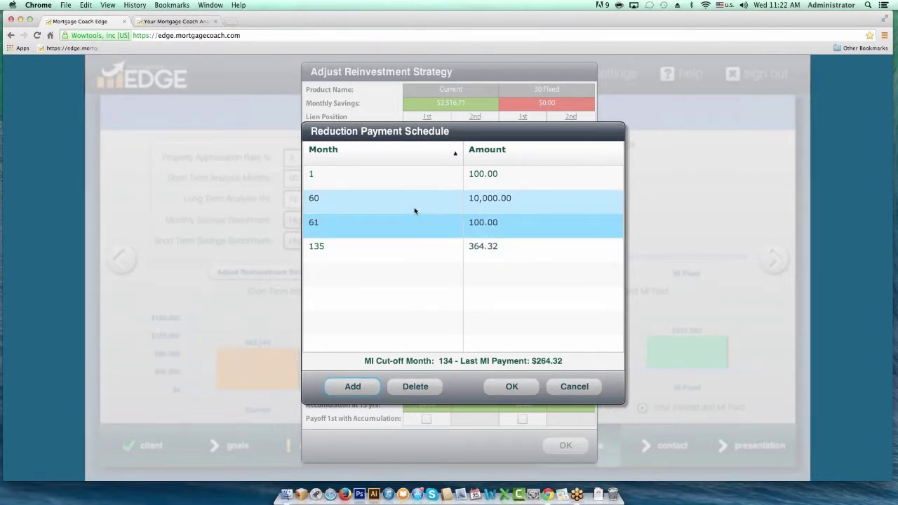
left_click(497, 174)
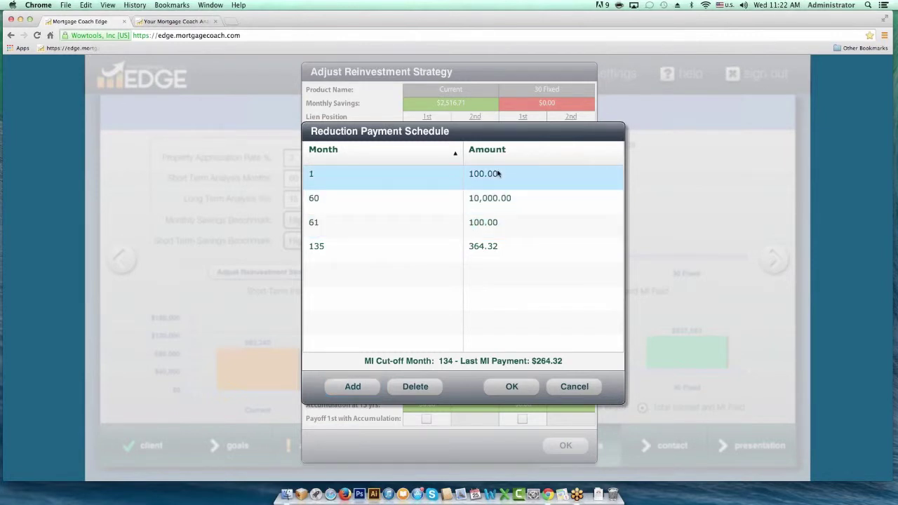
left_click(497, 173)
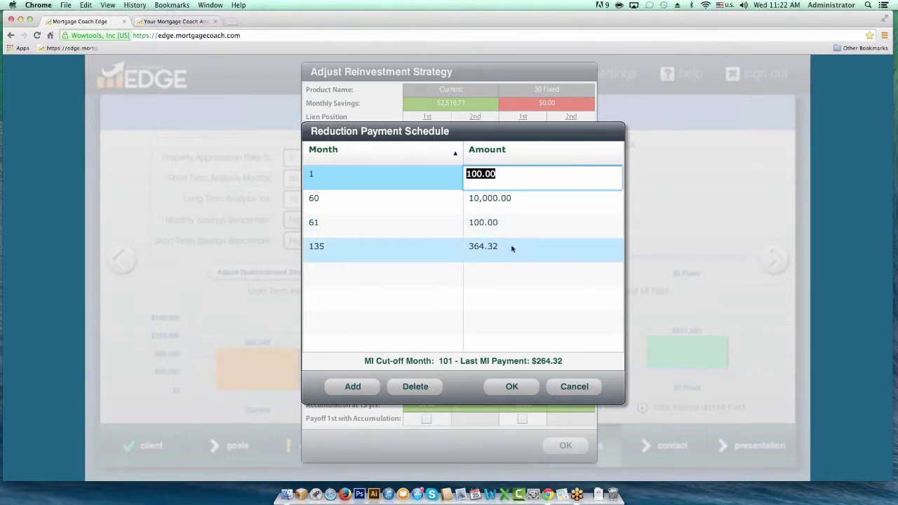
left_click(512, 386)
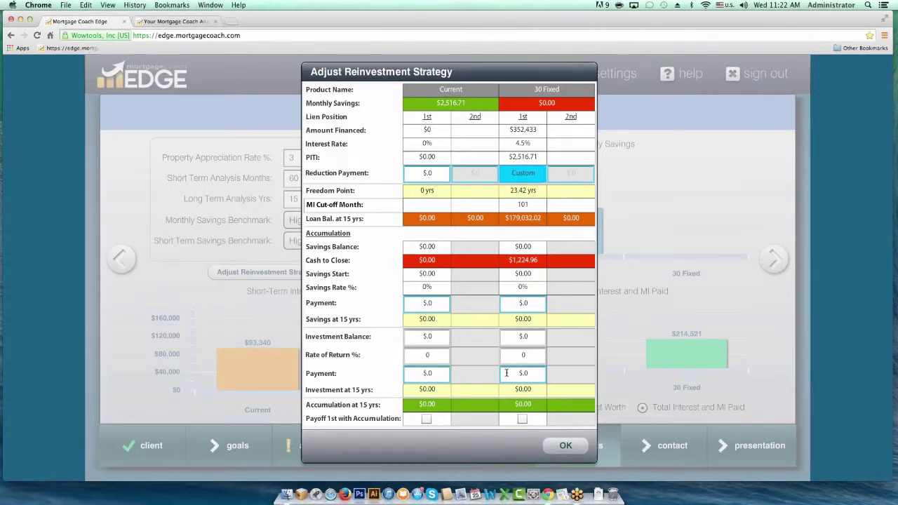
- Review the savings payment schedule without changes and note the MI cut-off at month 101
left_click(528, 302)
left_click(527, 302)
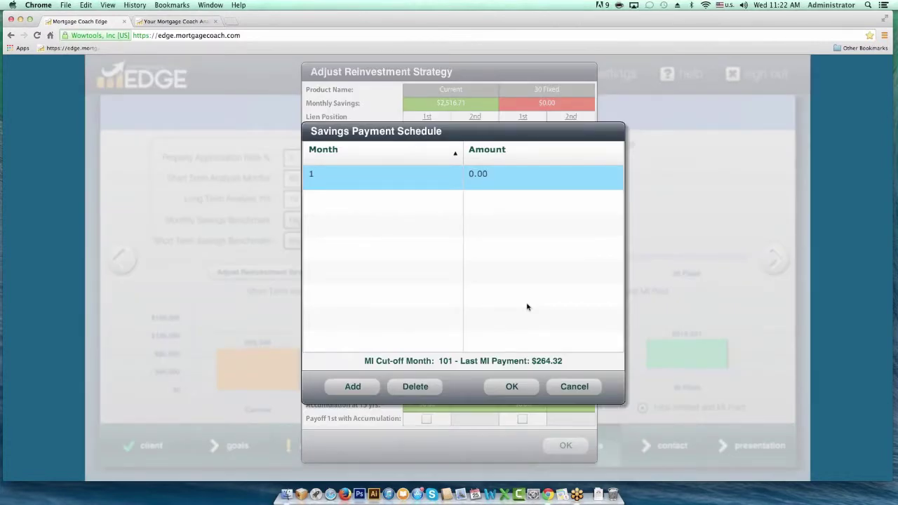
left_click(573, 388)
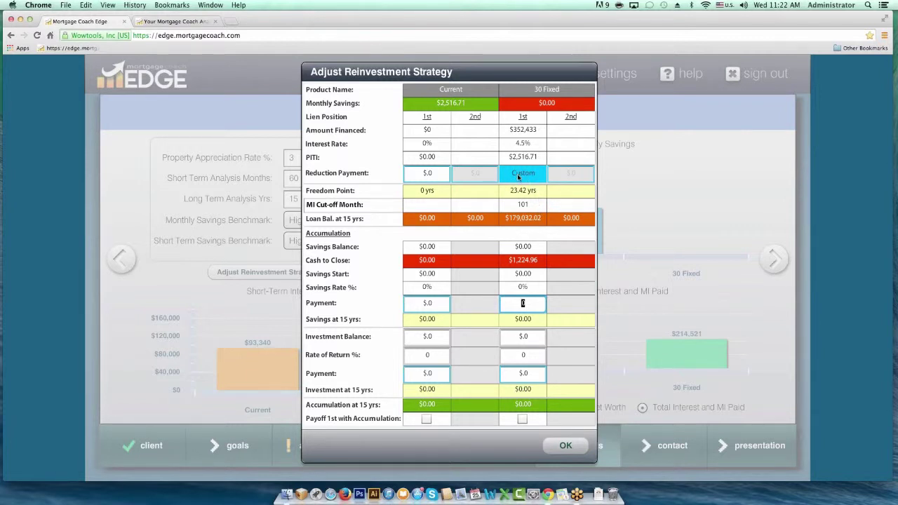
left_click(525, 205)
- Move the 364.32 reduction payment to month 101 and apply the revised schedule
left_click(525, 173)
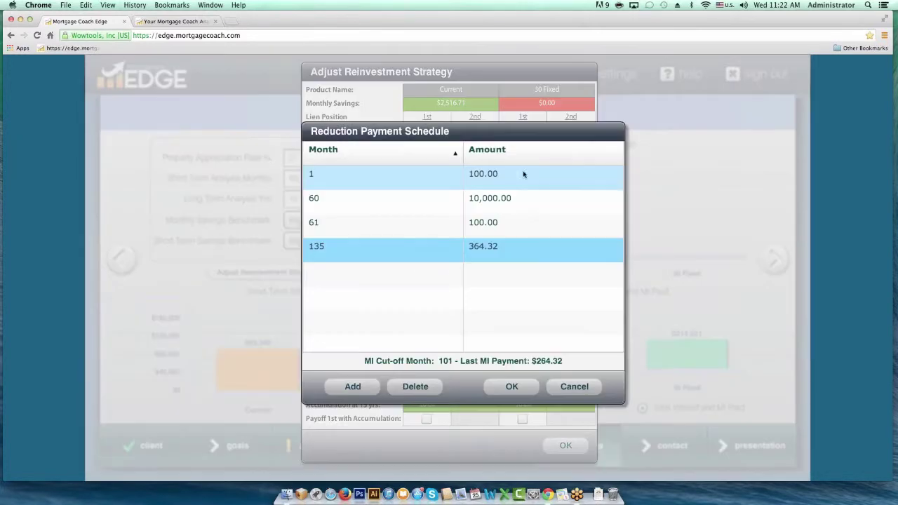
left_click(321, 251)
type("101")
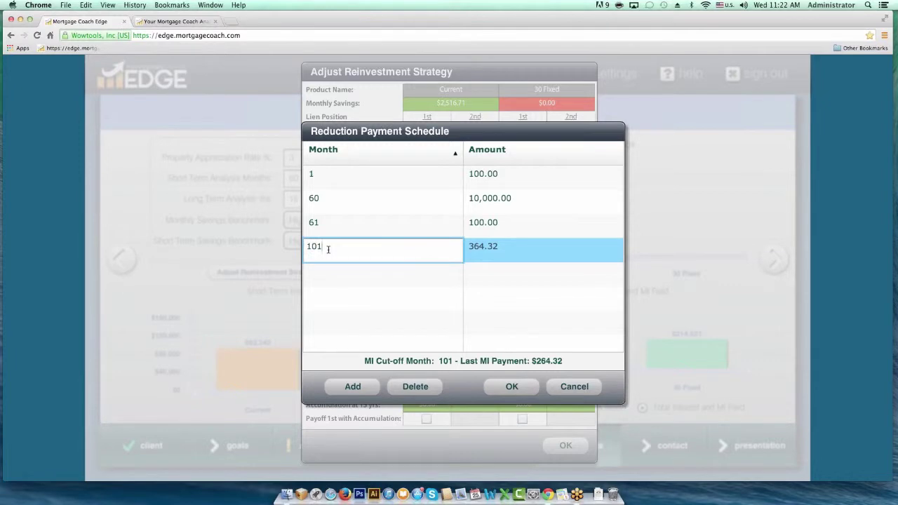
key("Tab")
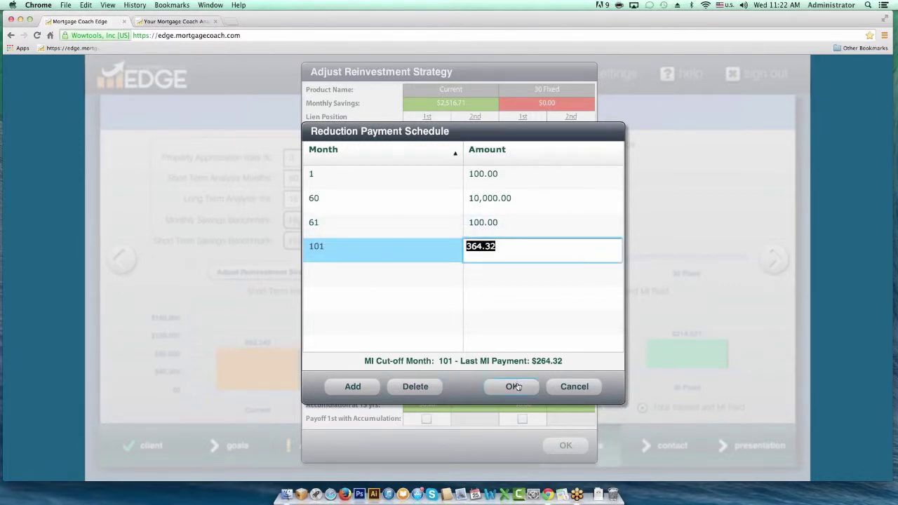
left_click(514, 387)
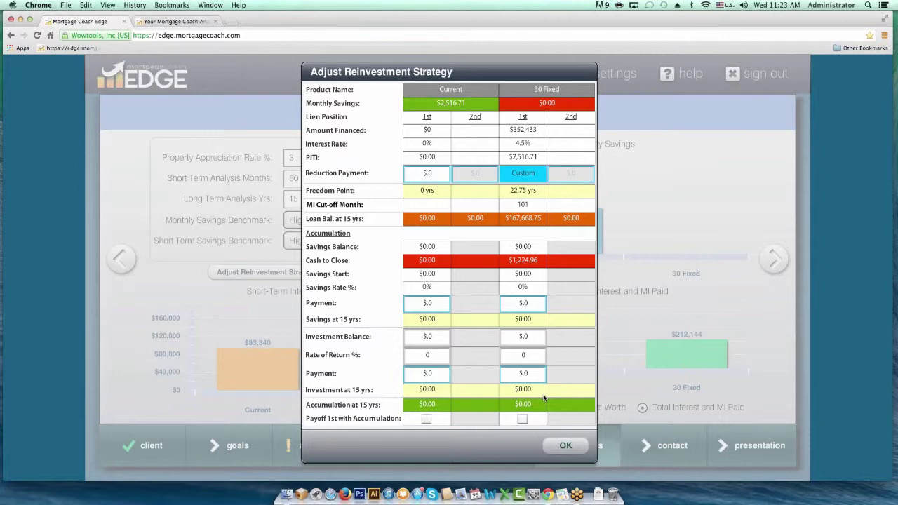
- Accept the reinvestment strategy and go to the Settings Manager's Contact Info page
left_click(570, 446)
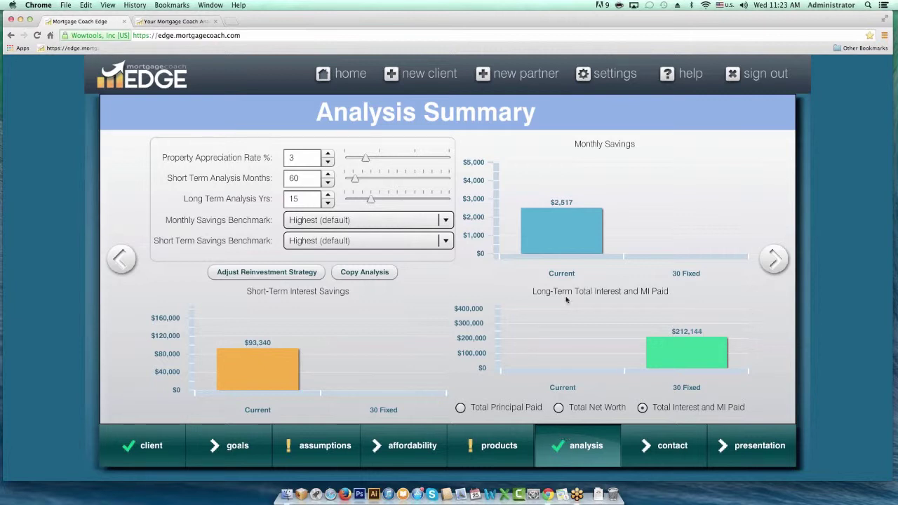
left_click(598, 76)
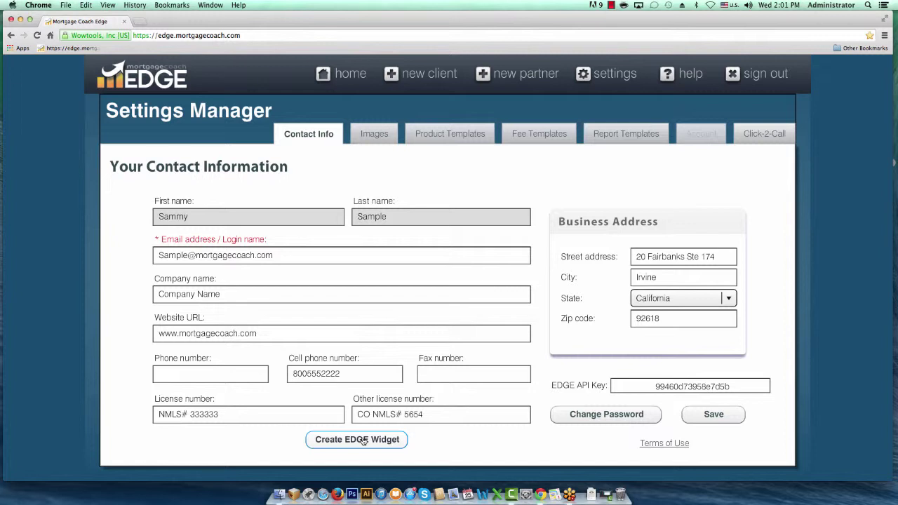
- Highlight the cell phone number on file, then launch the Create EDGE Widget builder
left_click_drag(341, 373, 273, 366)
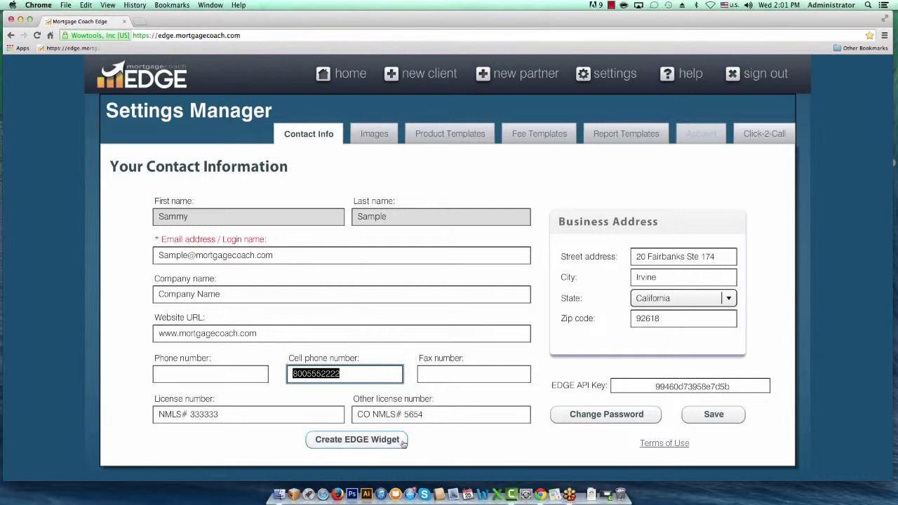
left_click(373, 443)
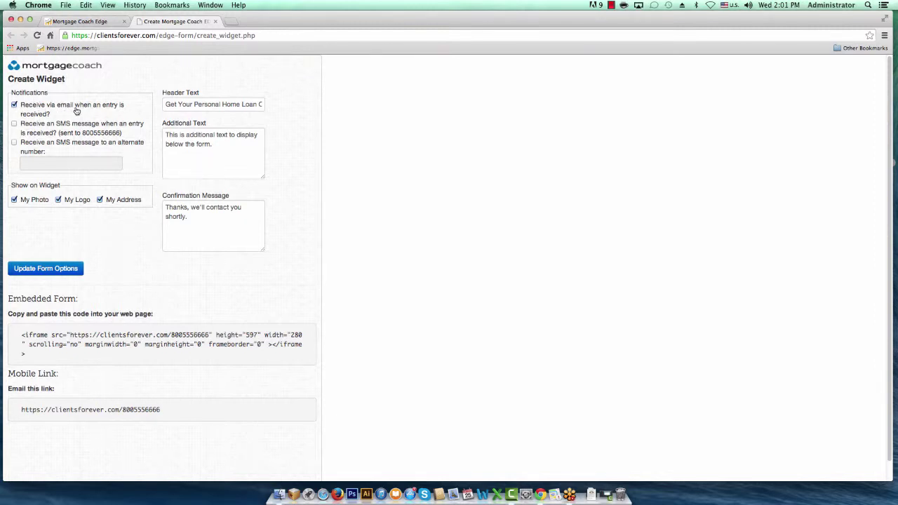
- Enable SMS alerts for new entries, review header, additional and confirmation text, and save form options
left_click(14, 125)
left_click(14, 143)
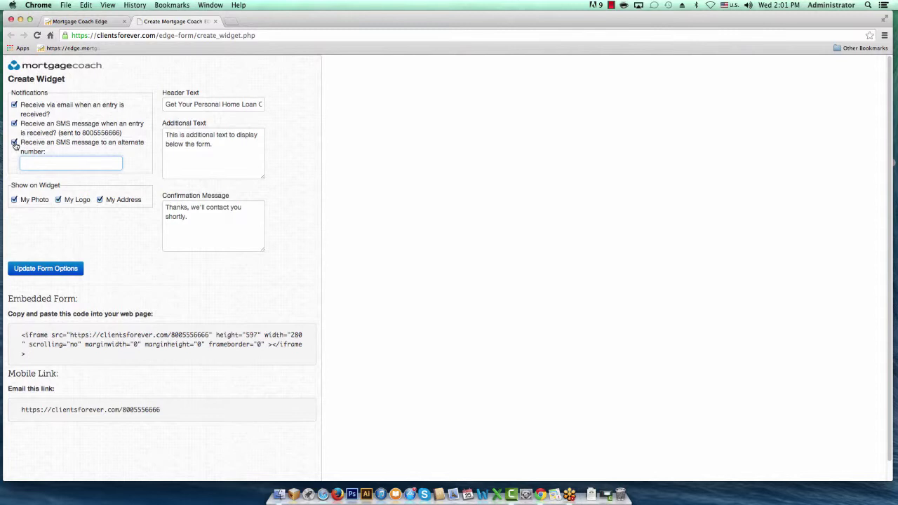
left_click(14, 144)
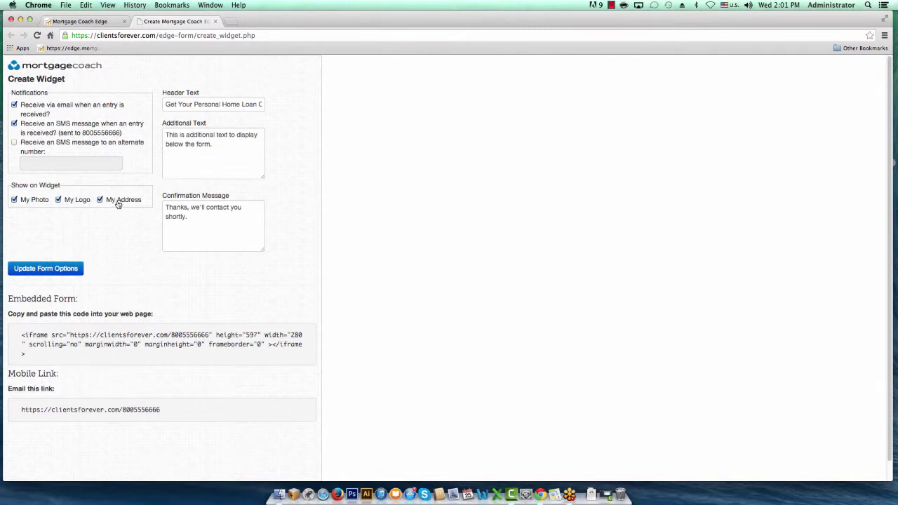
left_click(174, 104)
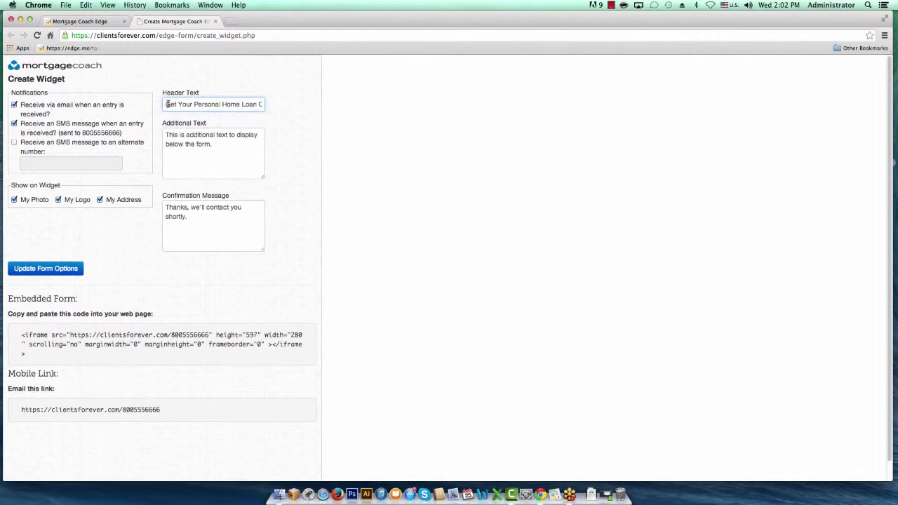
left_click_drag(167, 104, 278, 106)
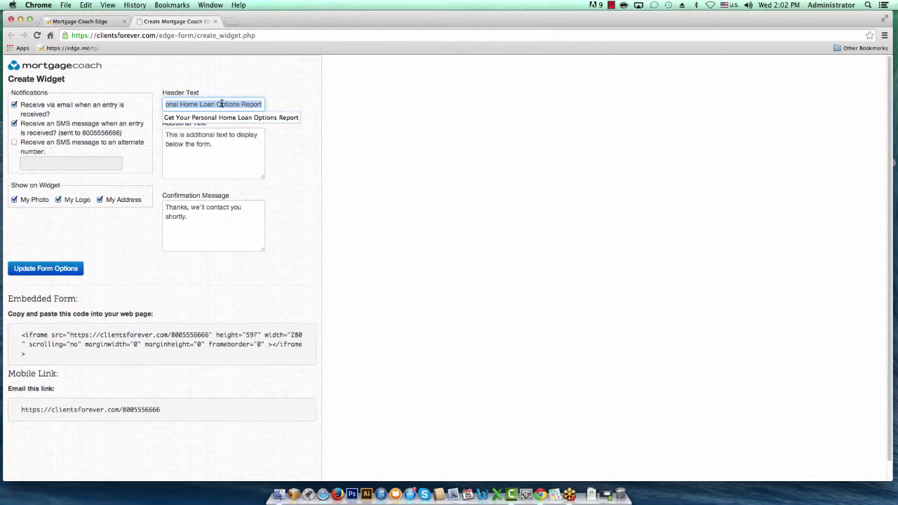
left_click(215, 151)
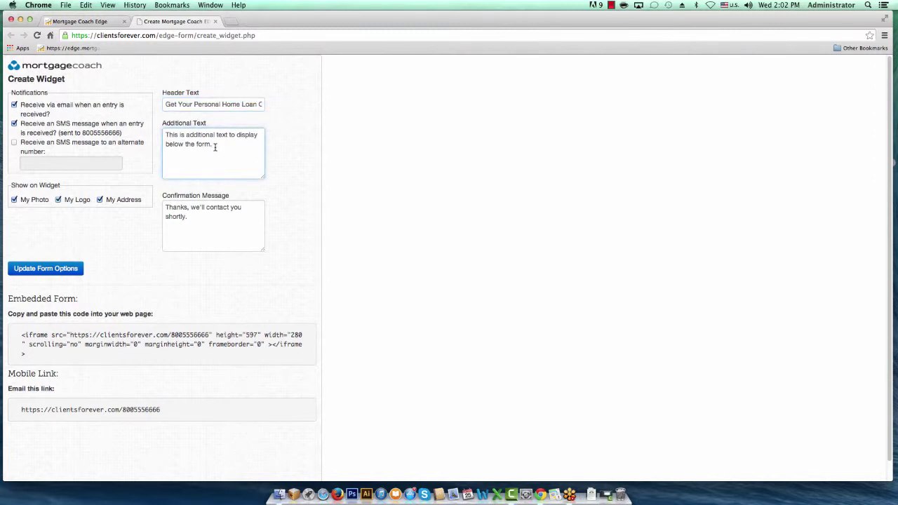
left_click_drag(214, 146, 143, 141)
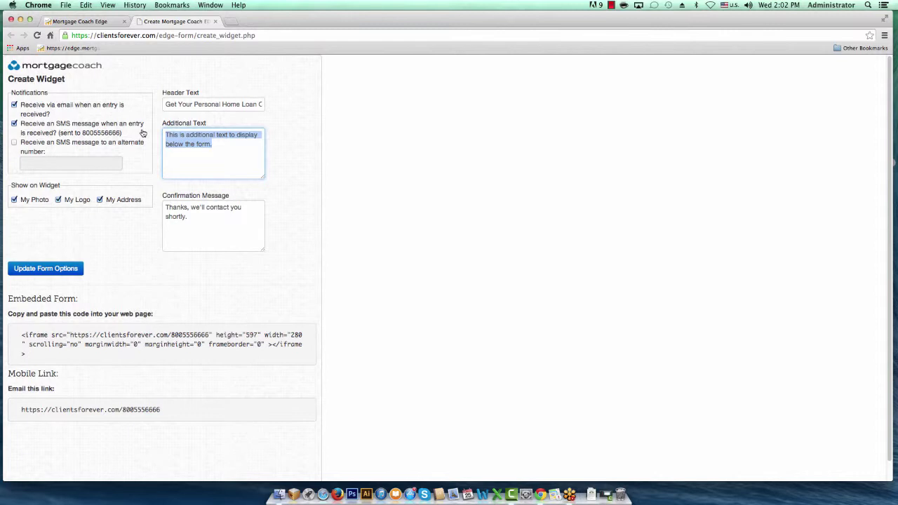
left_click(189, 214)
left_click_drag(189, 216, 153, 203)
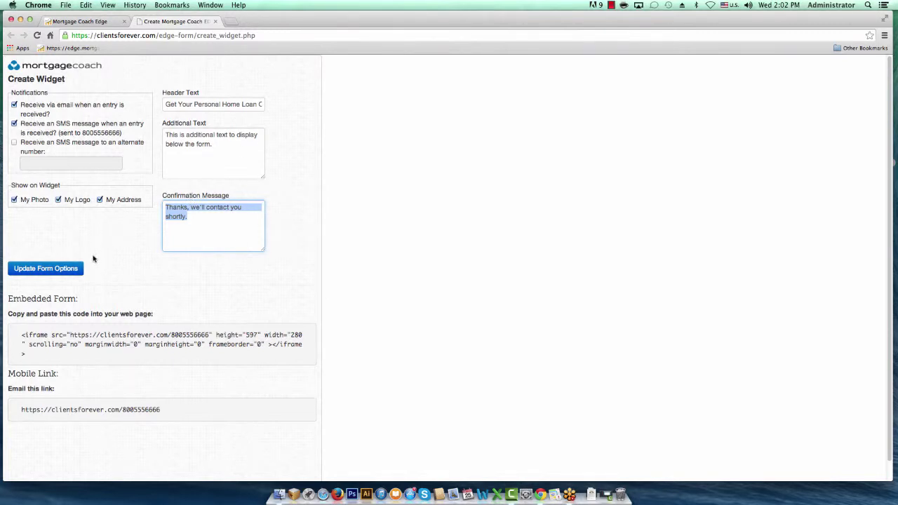
left_click(49, 270)
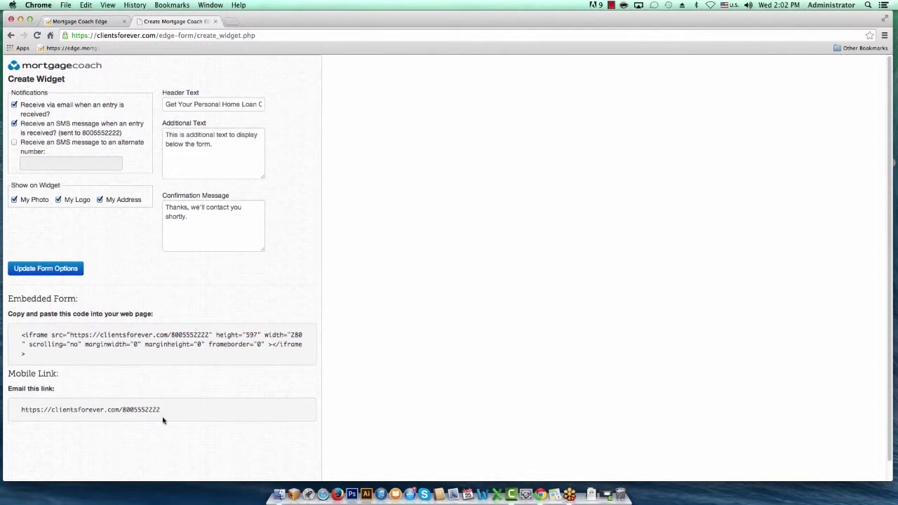
- Copy the widget's Mobile Link URL to the clipboard
left_click_drag(162, 414, 20, 410)
right_click(37, 411)
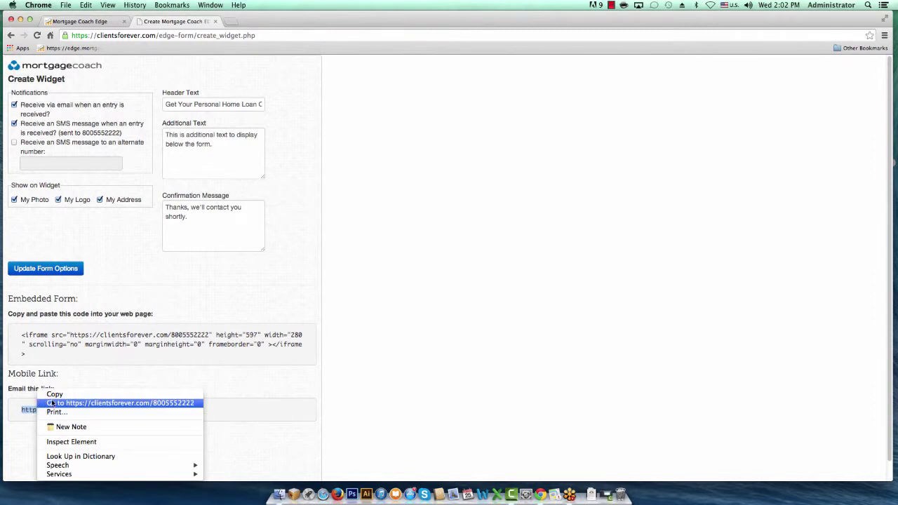
left_click(52, 397)
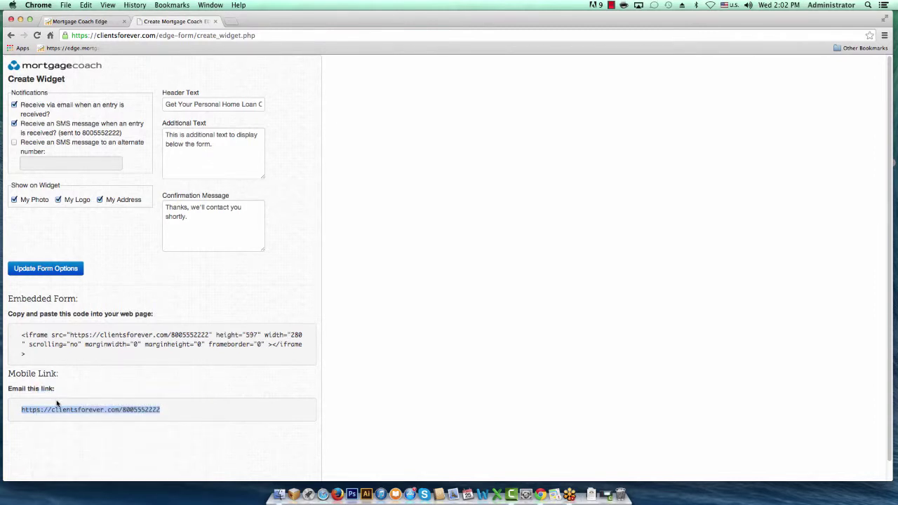
- Load the copied widget mobile link in a new Chrome tab
left_click(234, 22)
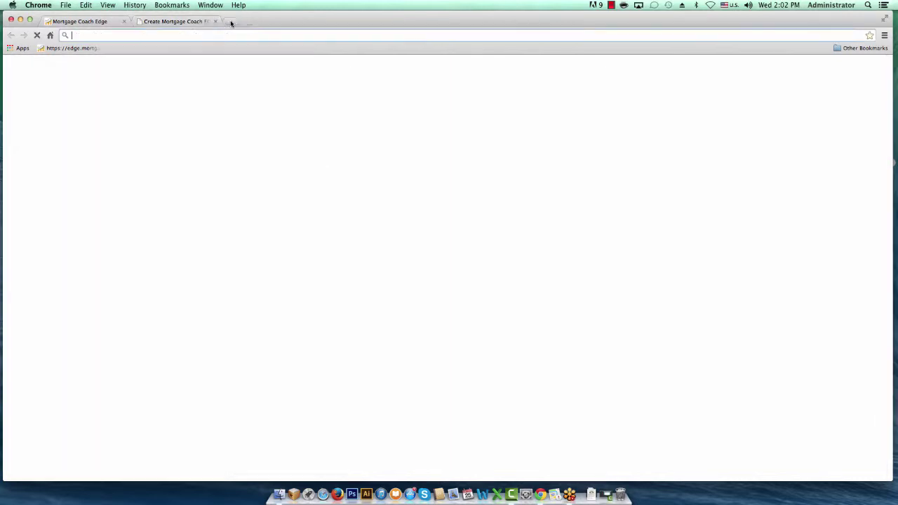
right_click(215, 32)
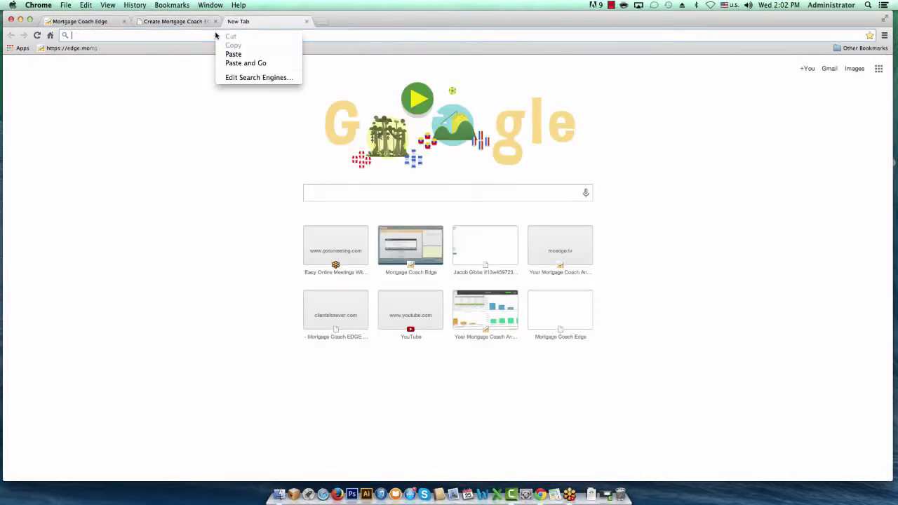
left_click(241, 64)
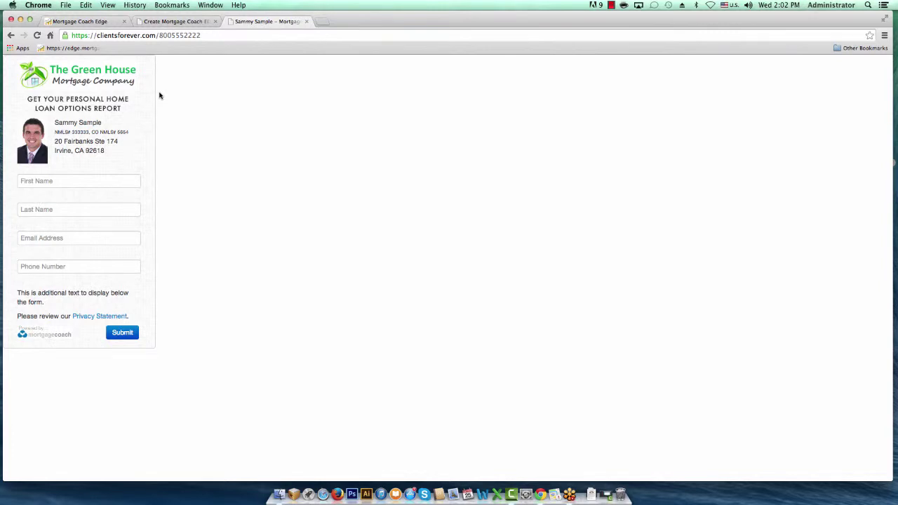
left_click(205, 35)
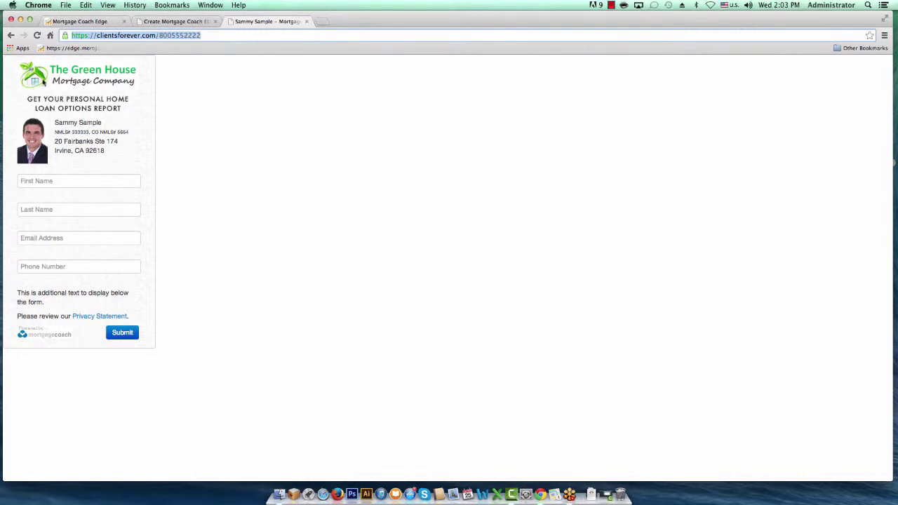
- Enter the test lead's first and last name in the widget form
left_click(62, 183)
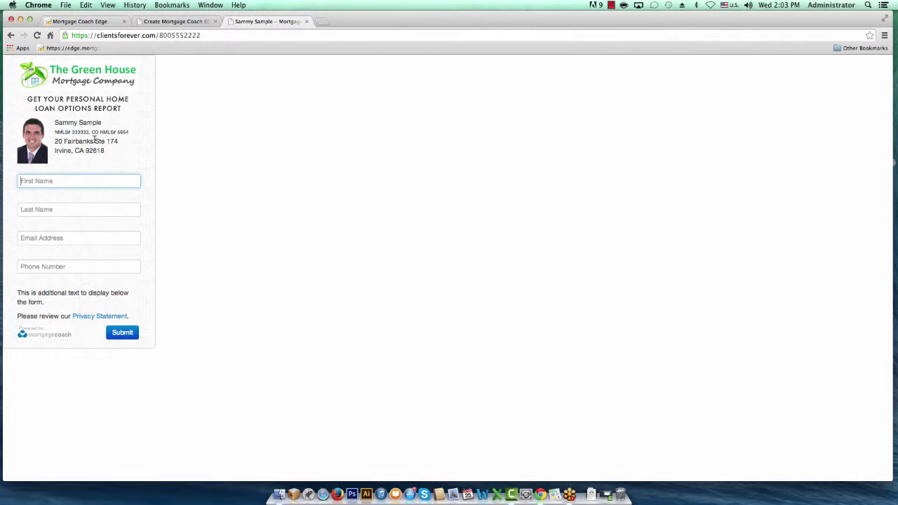
double_click(78, 141)
left_click(76, 151)
left_click(64, 180)
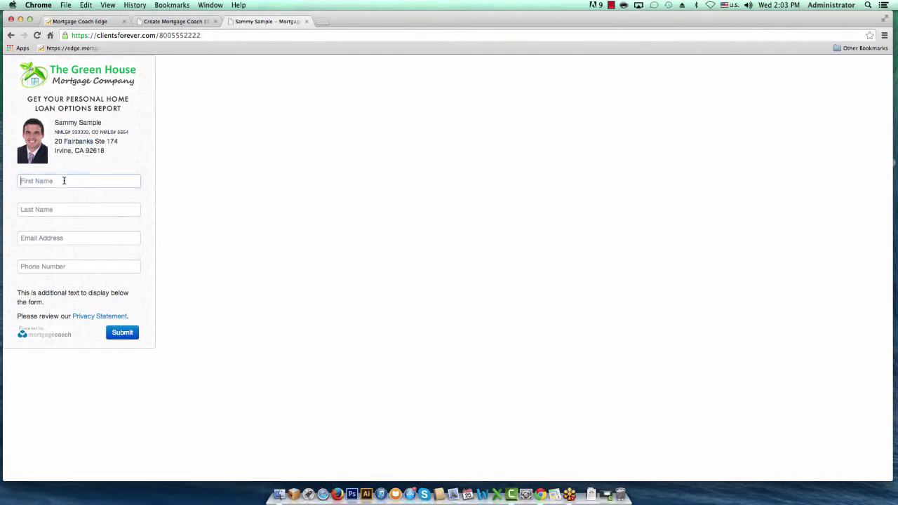
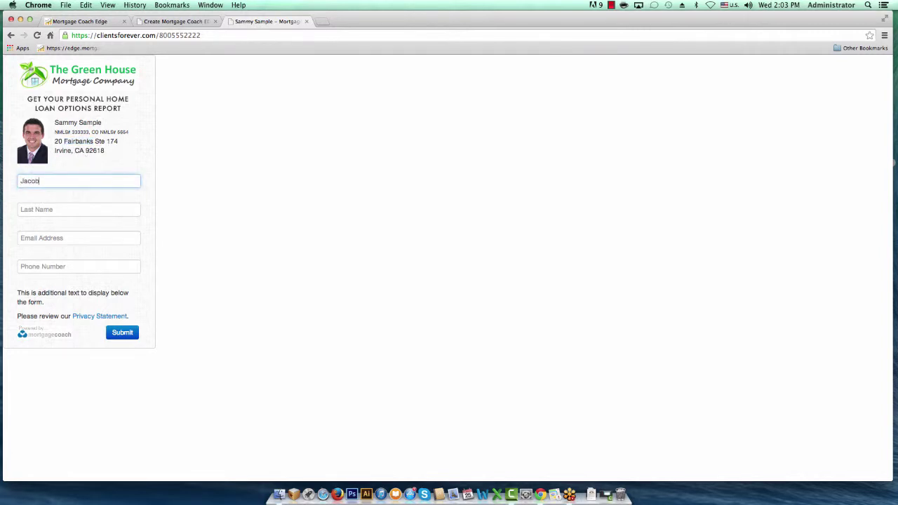
key("Tab")
key("Tab")
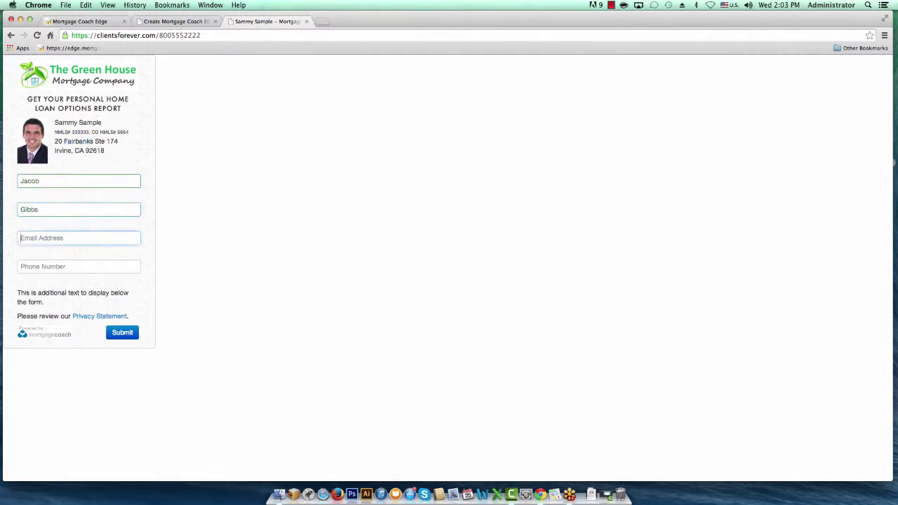
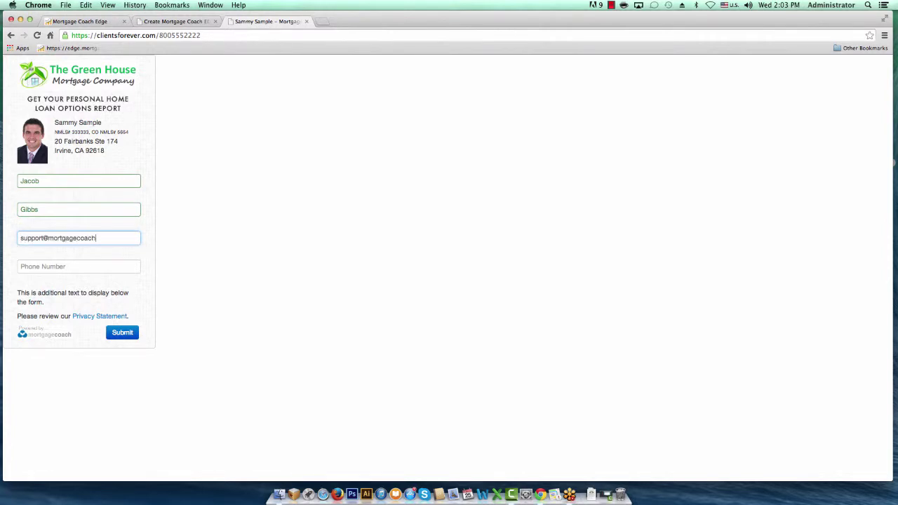
- Fill in the lead's e-mail address and phone number, then submit the form
key("Tab")
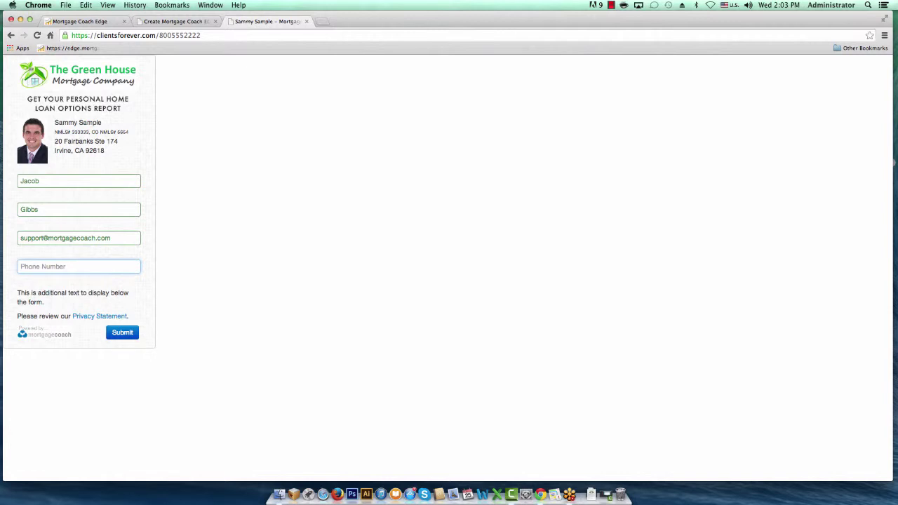
type("8005554444")
key("Tab")
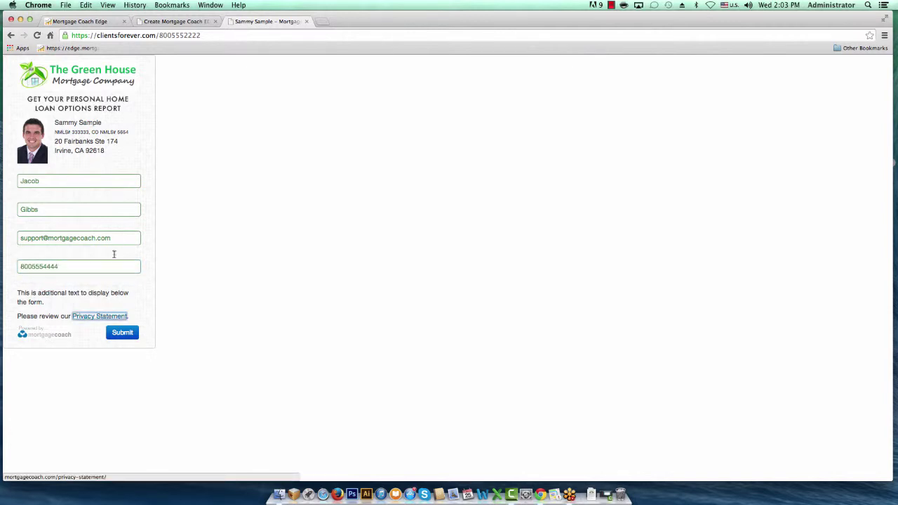
left_click(127, 334)
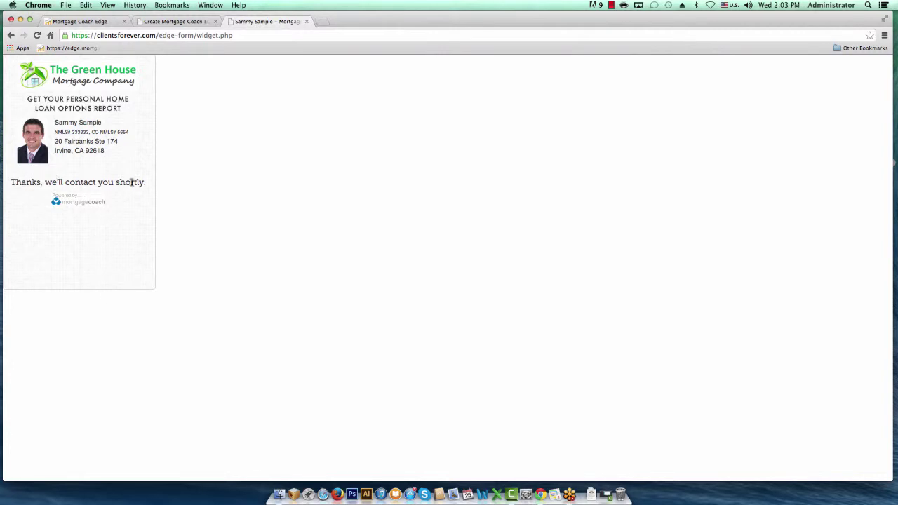
- Compare the thank-you text with the configured confirmation message, then return to the EDGE settings tab
left_click_drag(146, 182, 7, 180)
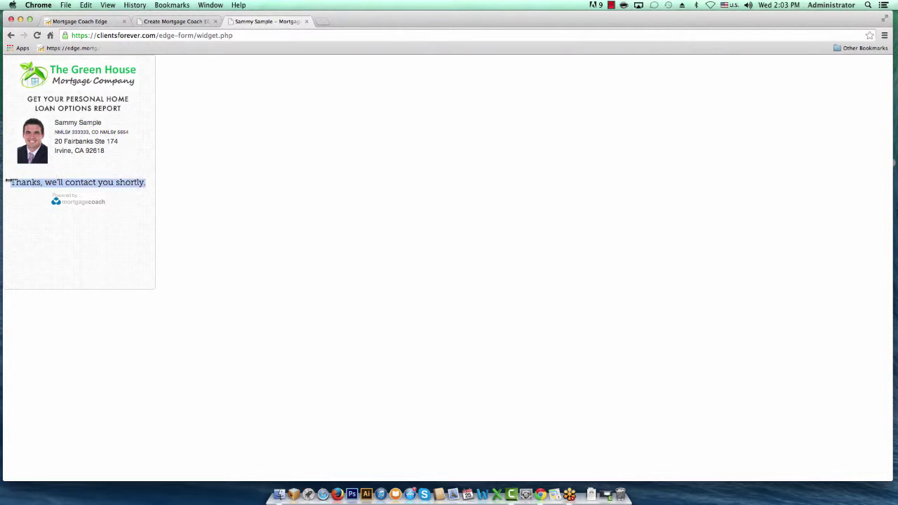
left_click(175, 22)
triple_click(220, 218)
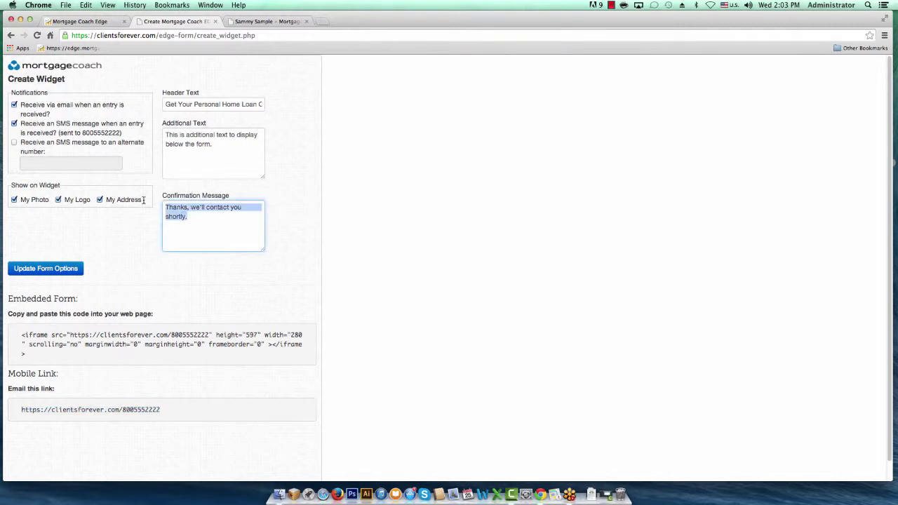
left_click(255, 22)
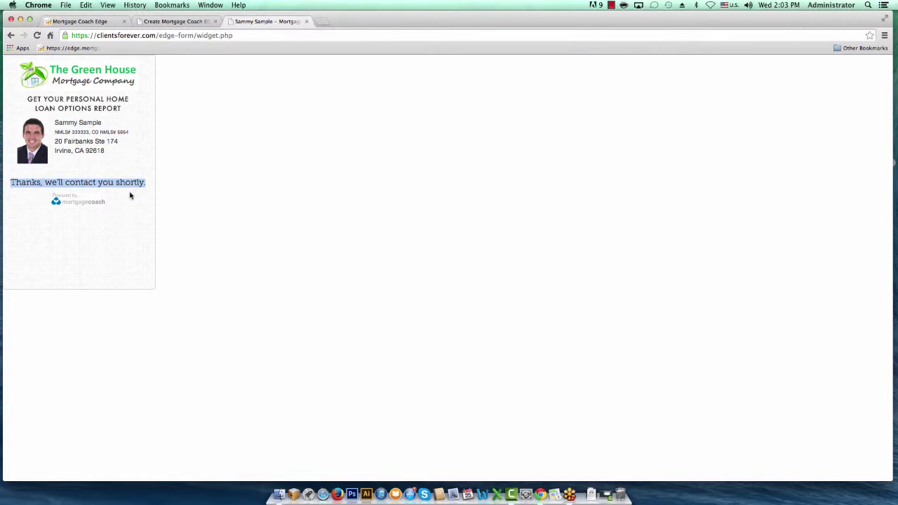
left_click(102, 21)
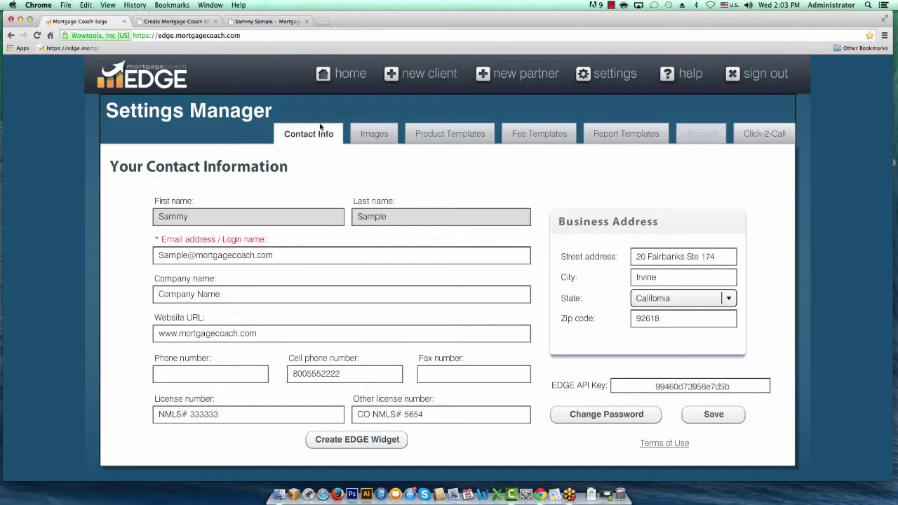
- From home, list all clients, filter by the lead's name, and open the 2:03 PM entry
left_click(340, 74)
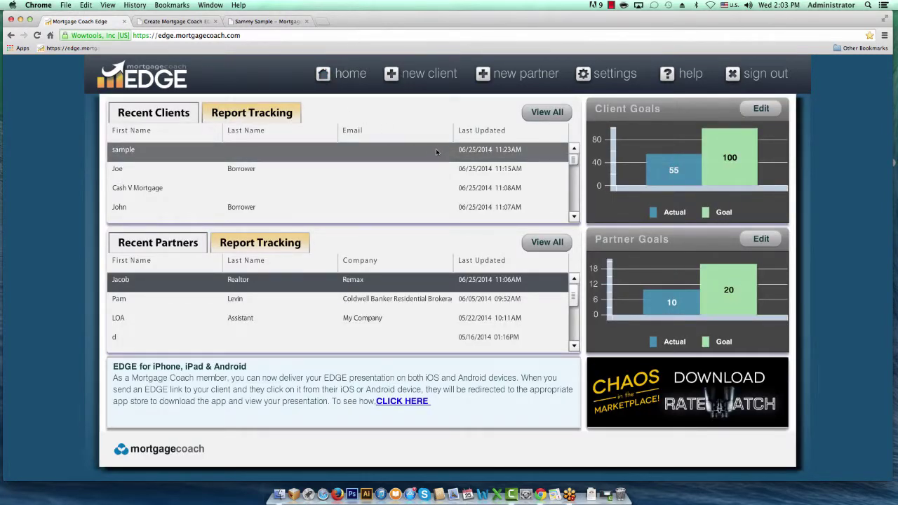
left_click(559, 111)
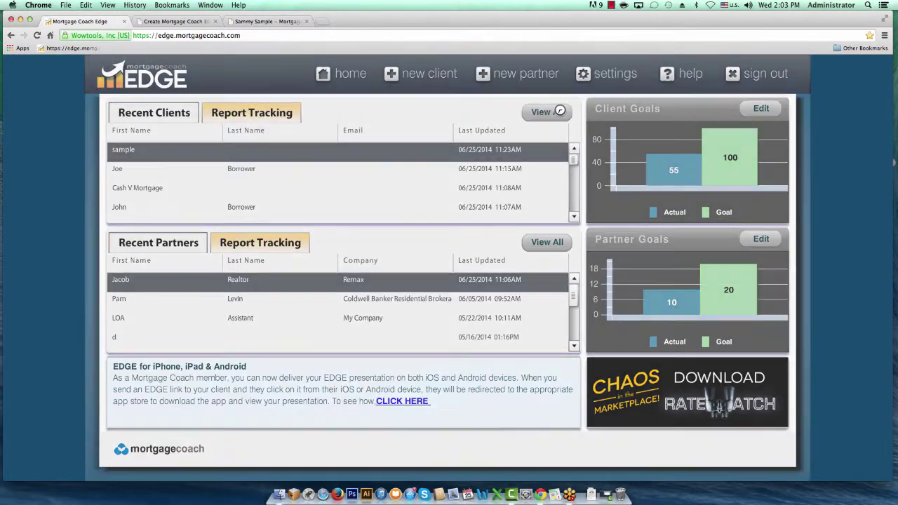
left_click(208, 128)
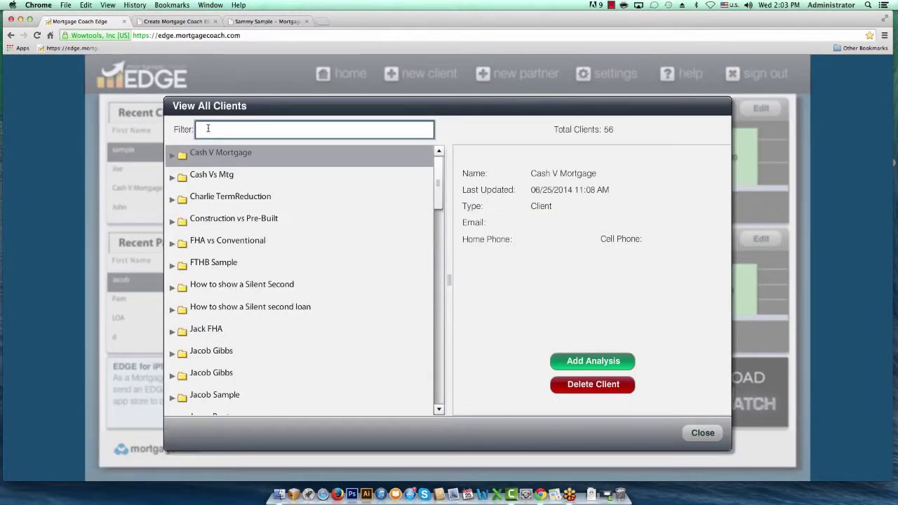
type("jaco")
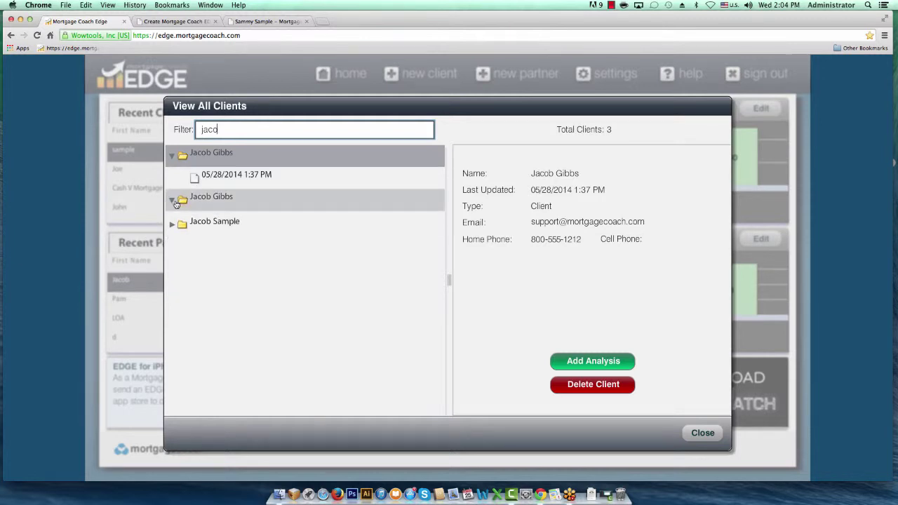
left_click(173, 199)
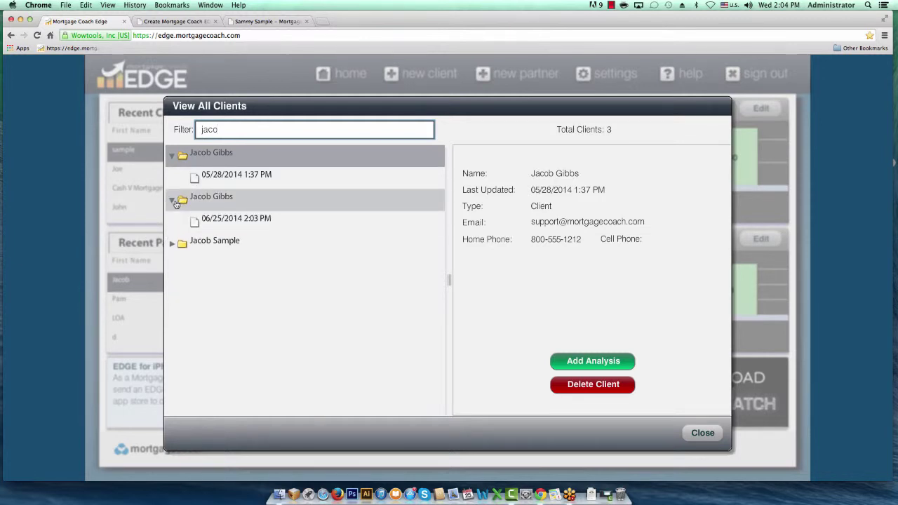
left_click(226, 219)
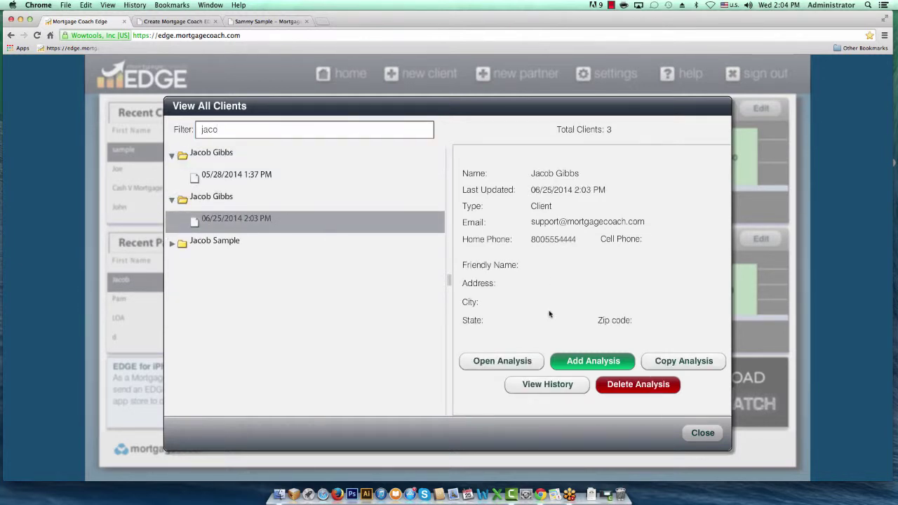
double_click(333, 218)
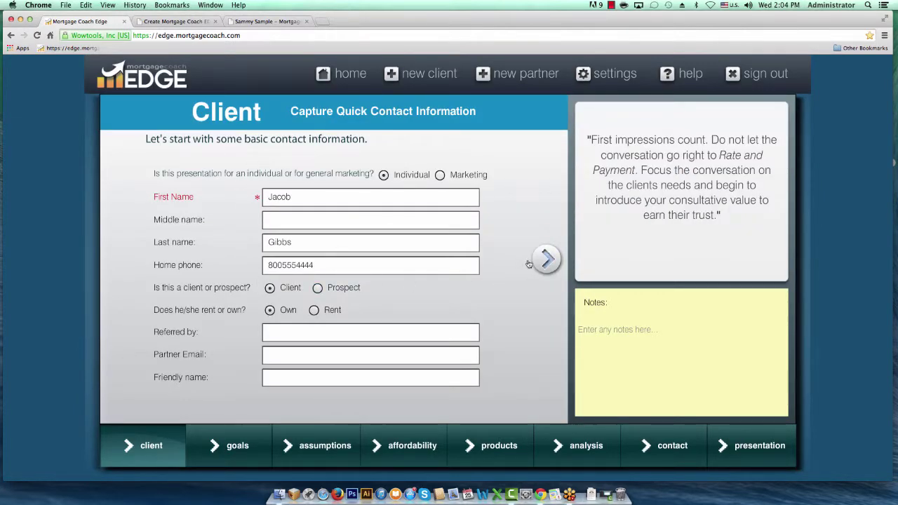
left_click(548, 261)
left_click(548, 261)
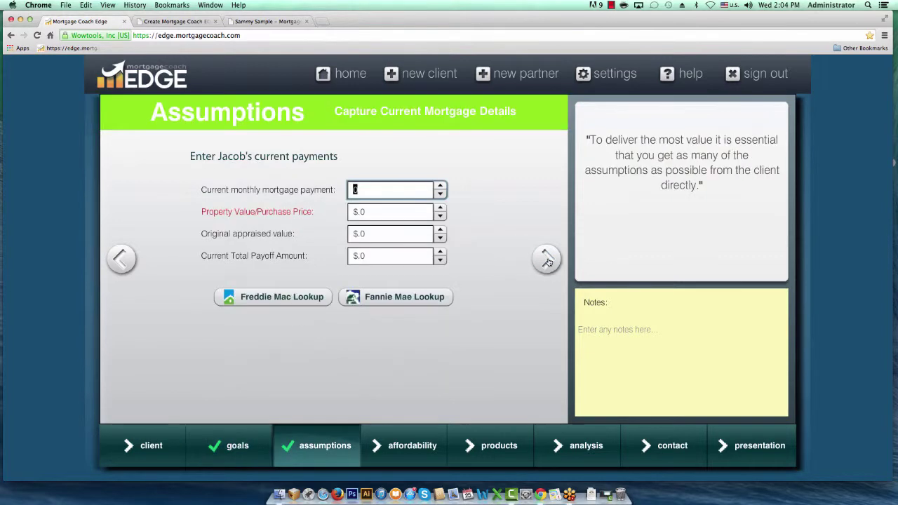
left_click(126, 450)
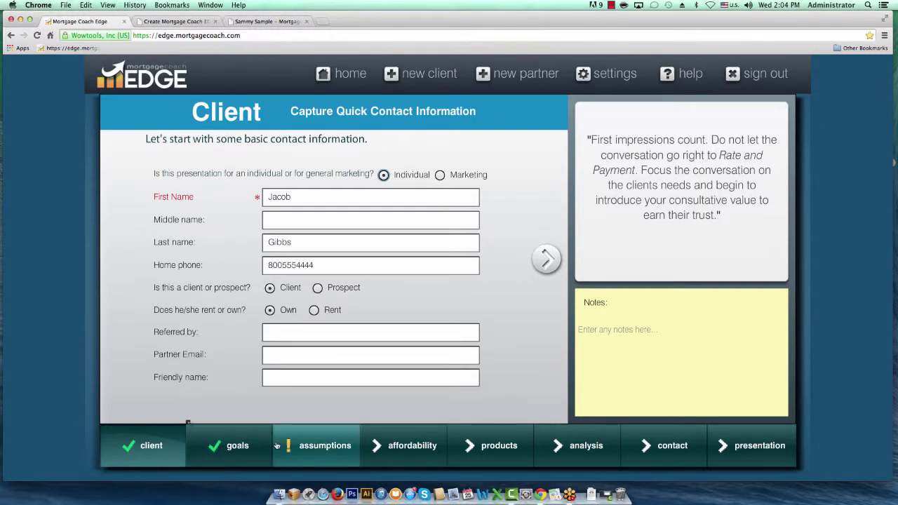
mouse_move(744, 440)
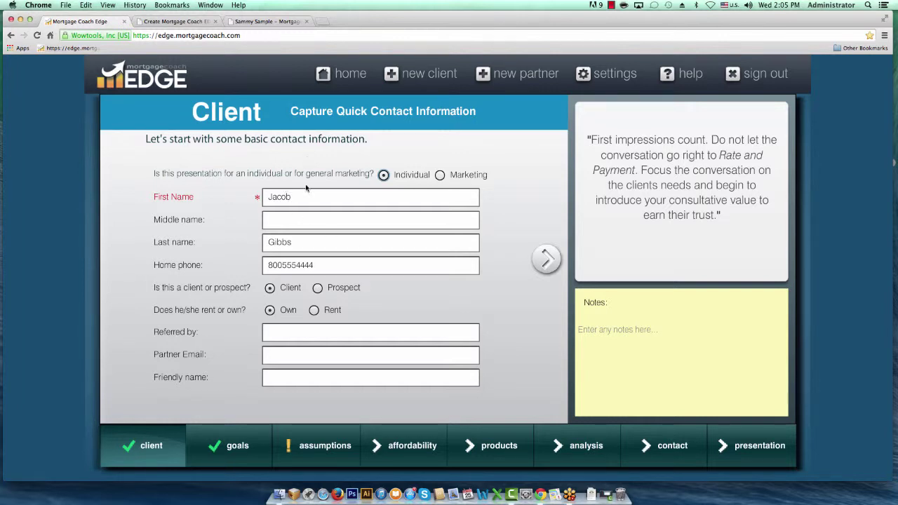
left_click(184, 23)
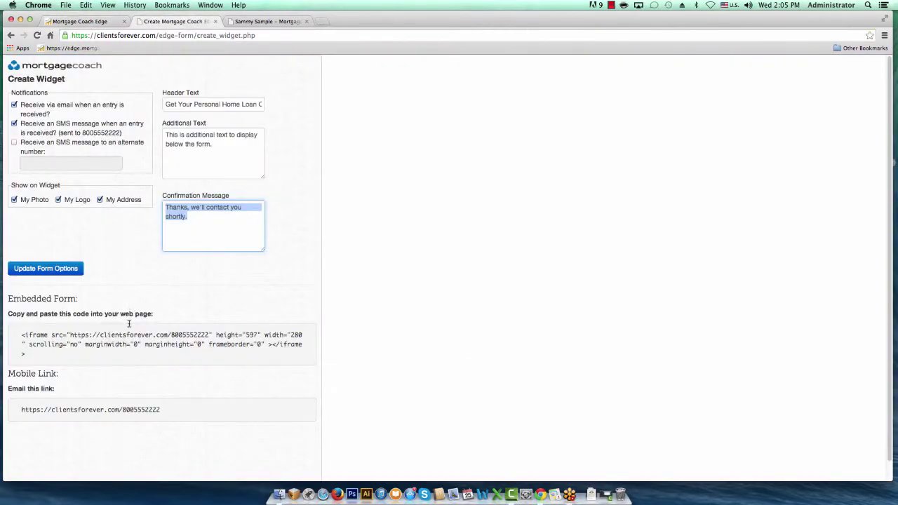
triple_click(28, 348)
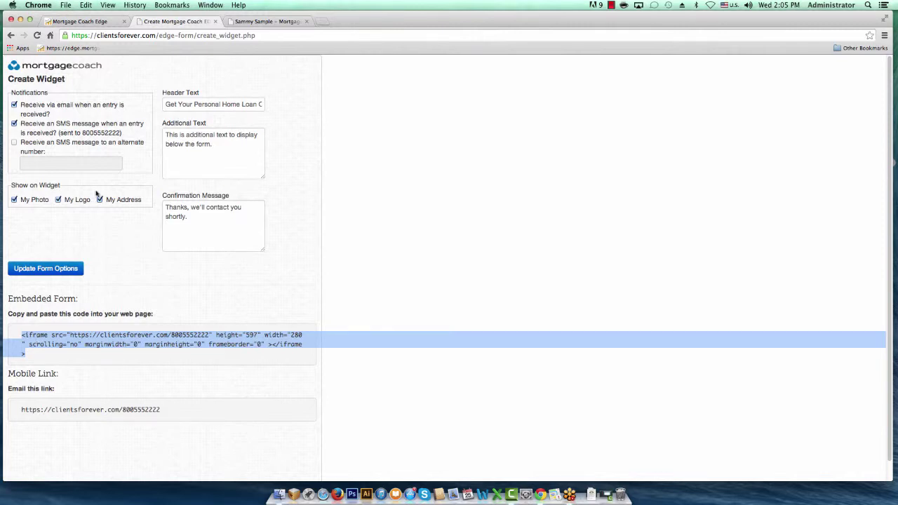
left_click(249, 22)
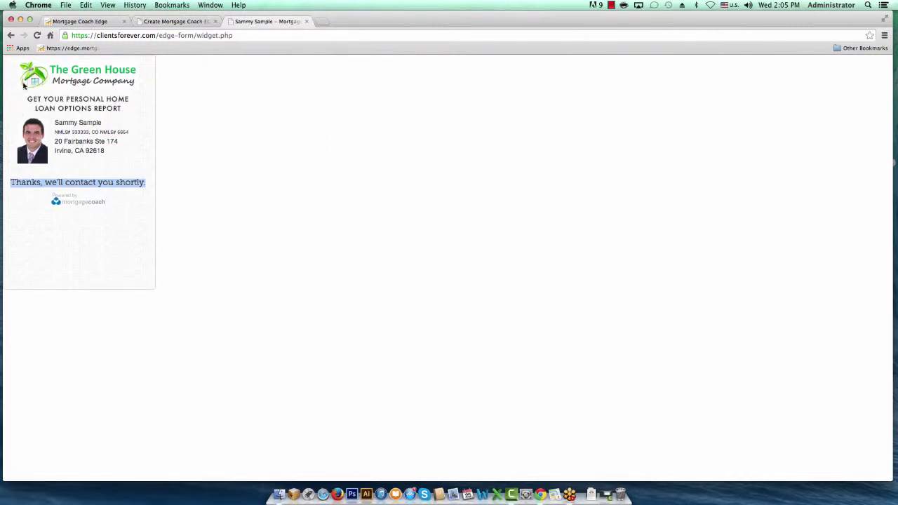
left_click(10, 35)
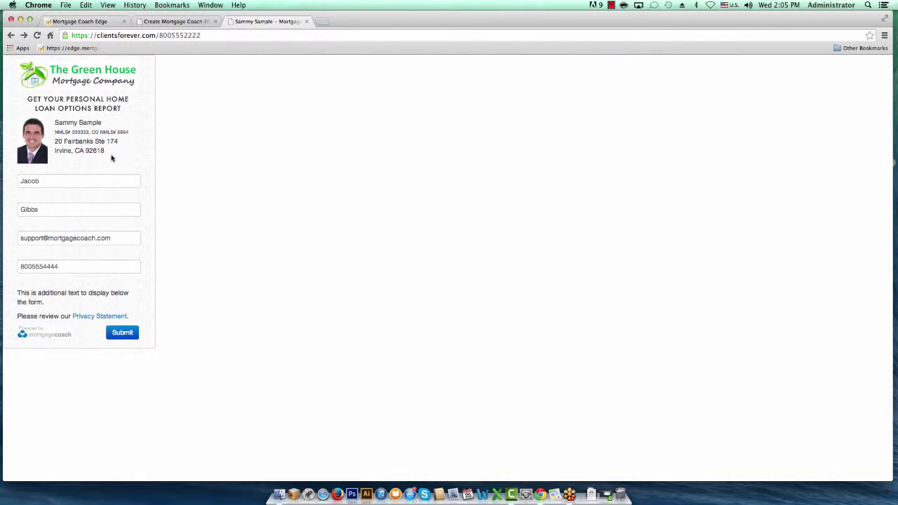
left_click(162, 22)
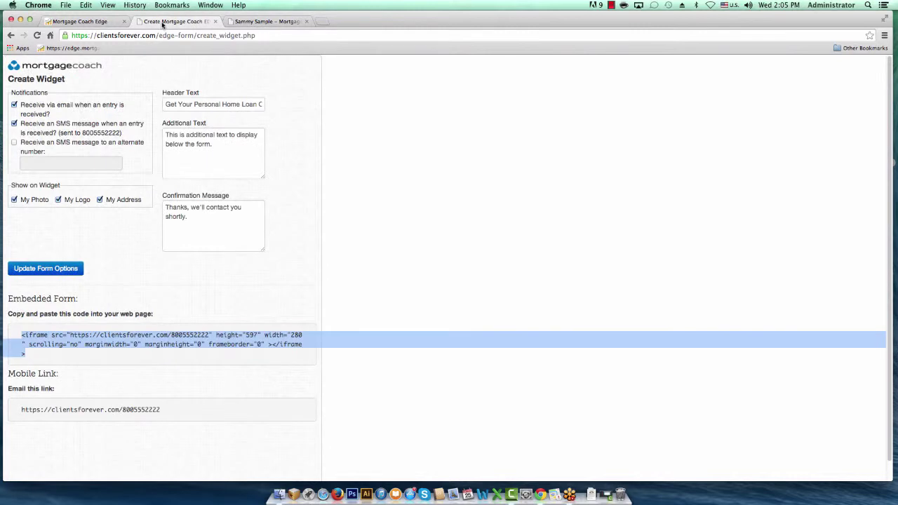
left_click(160, 412)
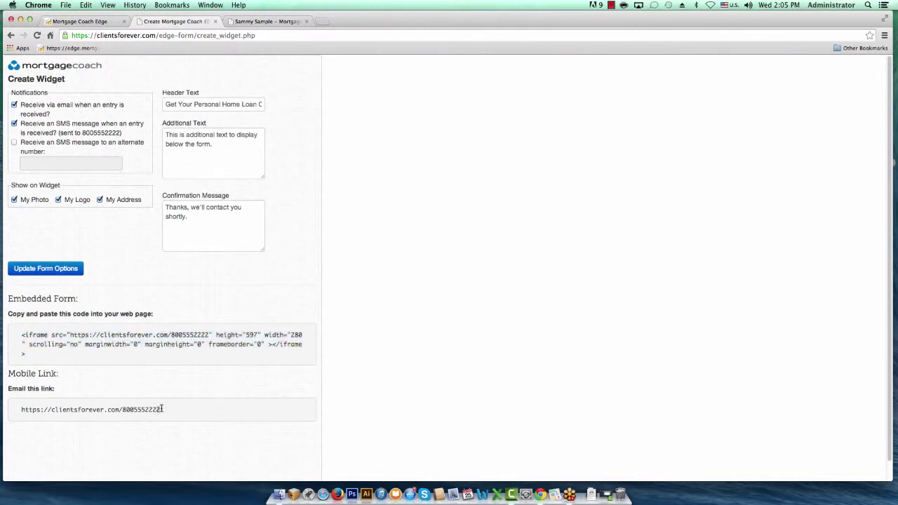
triple_click(163, 408)
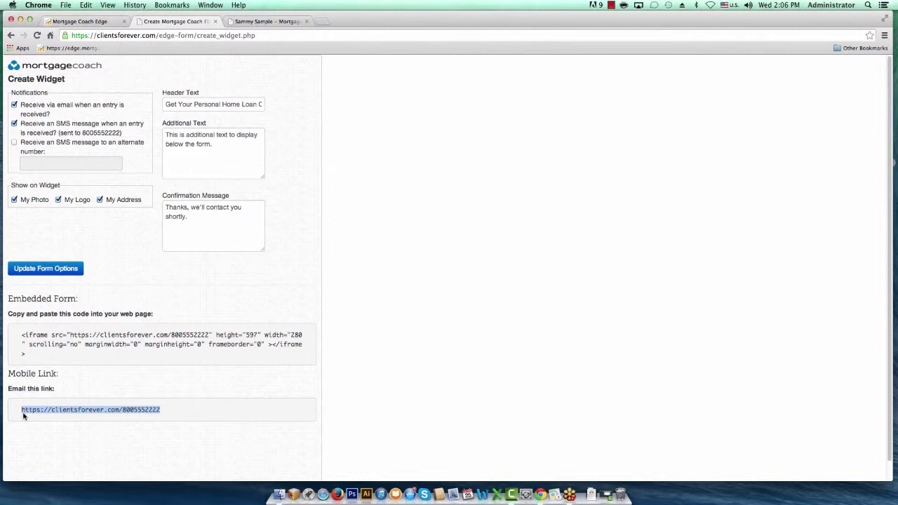
left_click(82, 22)
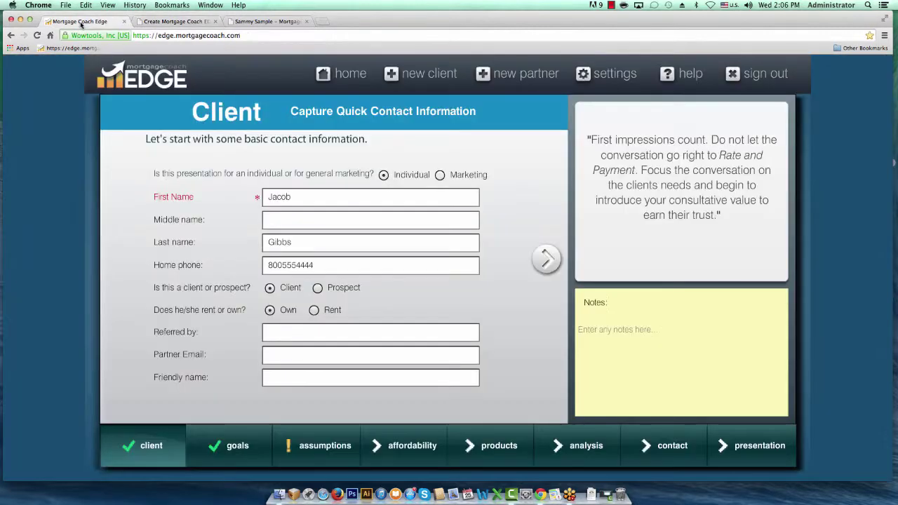
- Open the Mortgage Coach support site and search the knowledge base for 'widget'
left_click(675, 74)
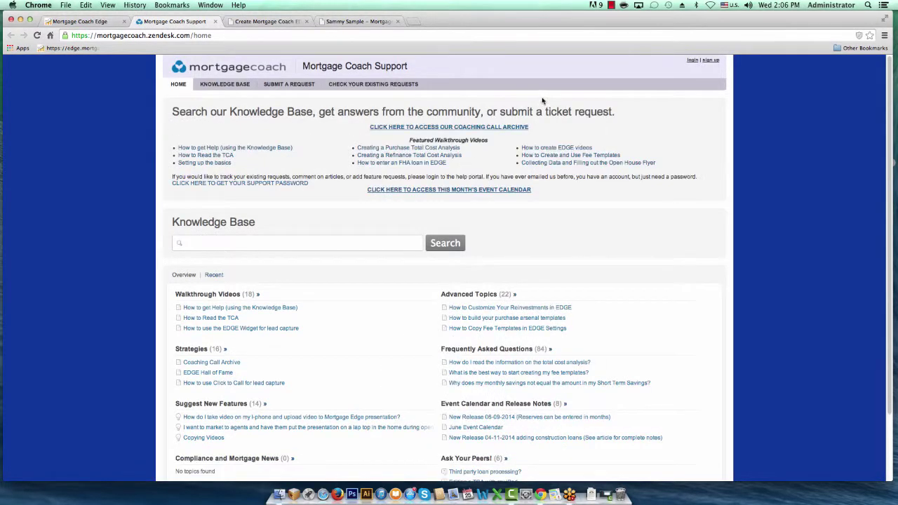
left_click(330, 242)
type("widget")
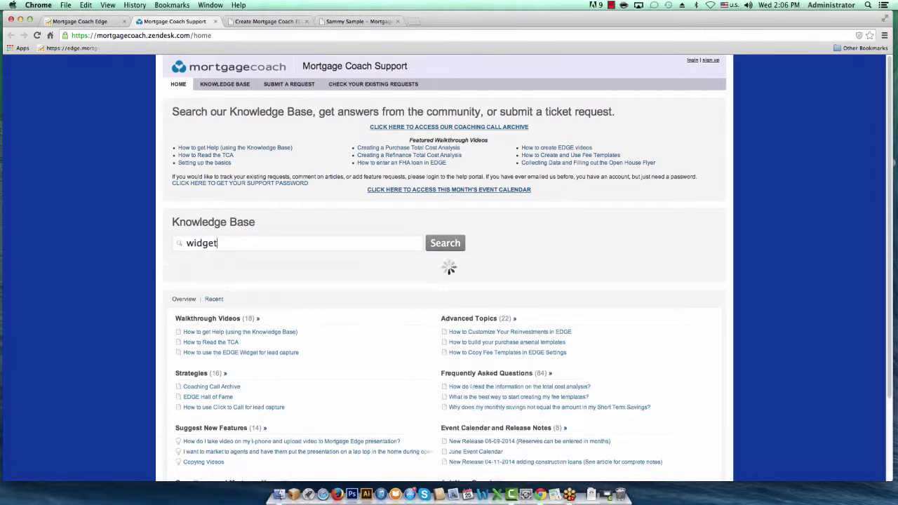